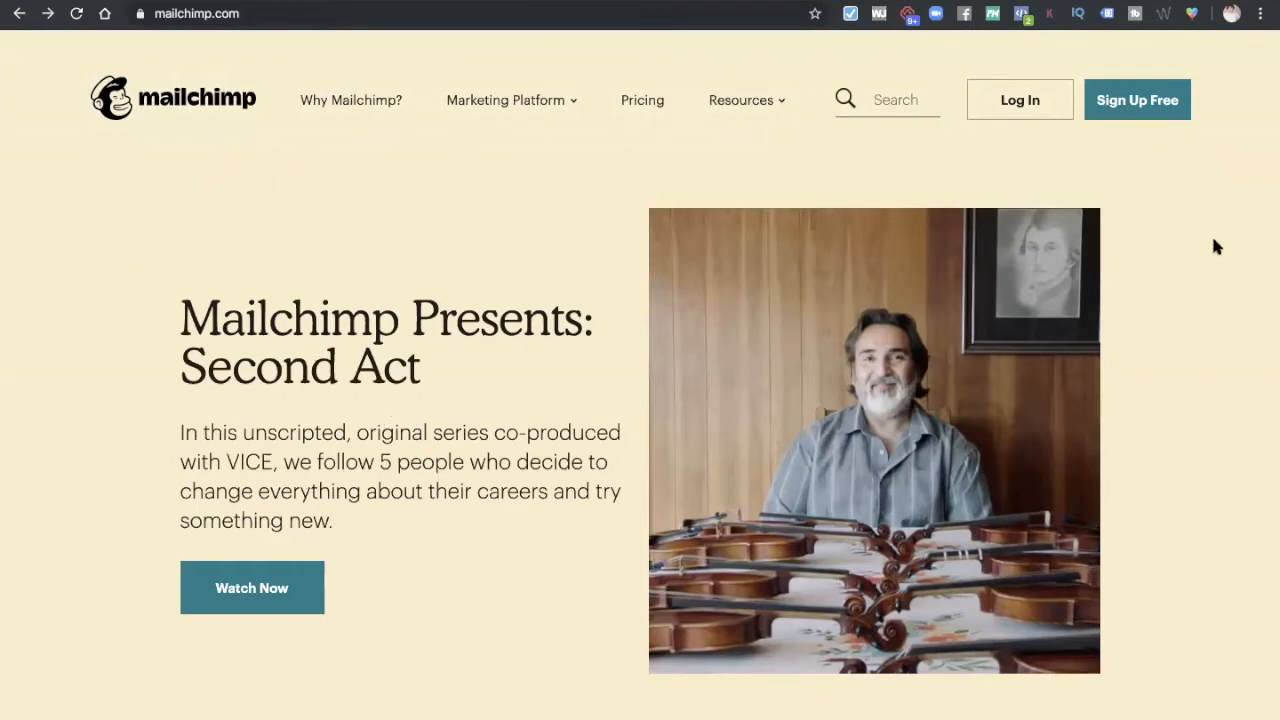
Step: Sign up for a free Mailchimp account using the e-mail address, a username and a password
{"action": "left_click", "coordinate": [1145, 103]}
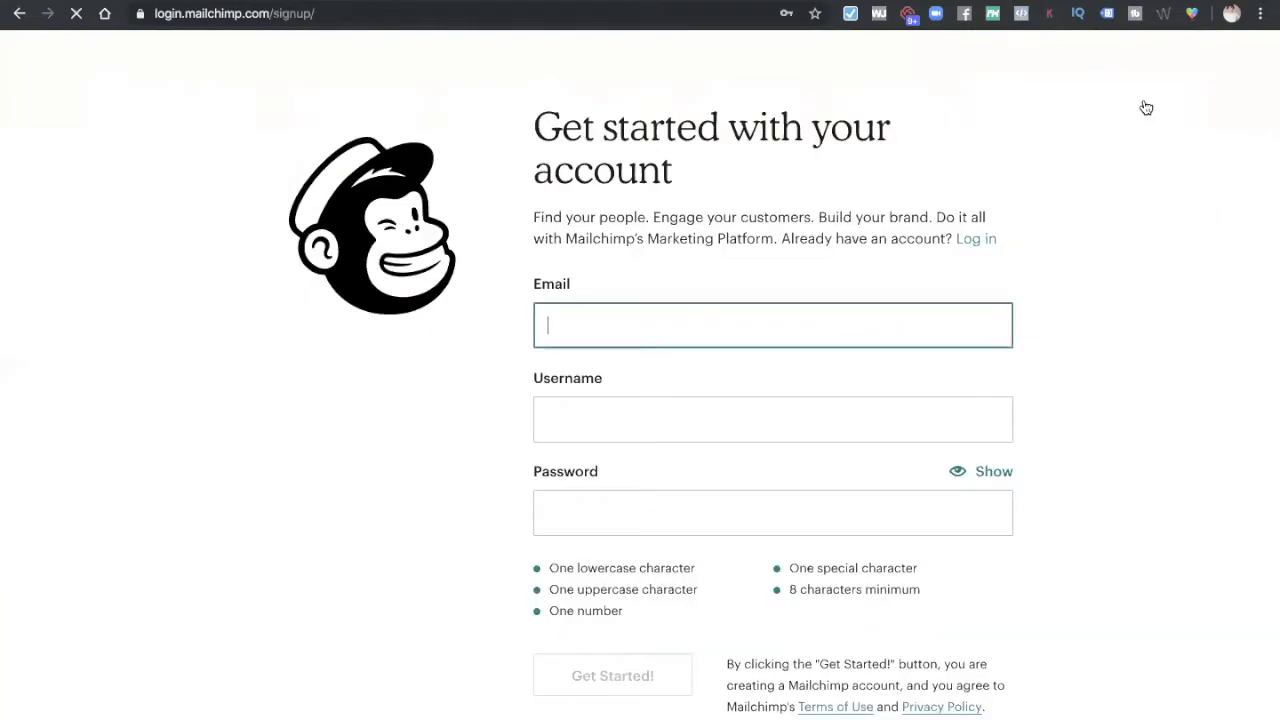
{"action": "key", "text": "ctrl+v"}
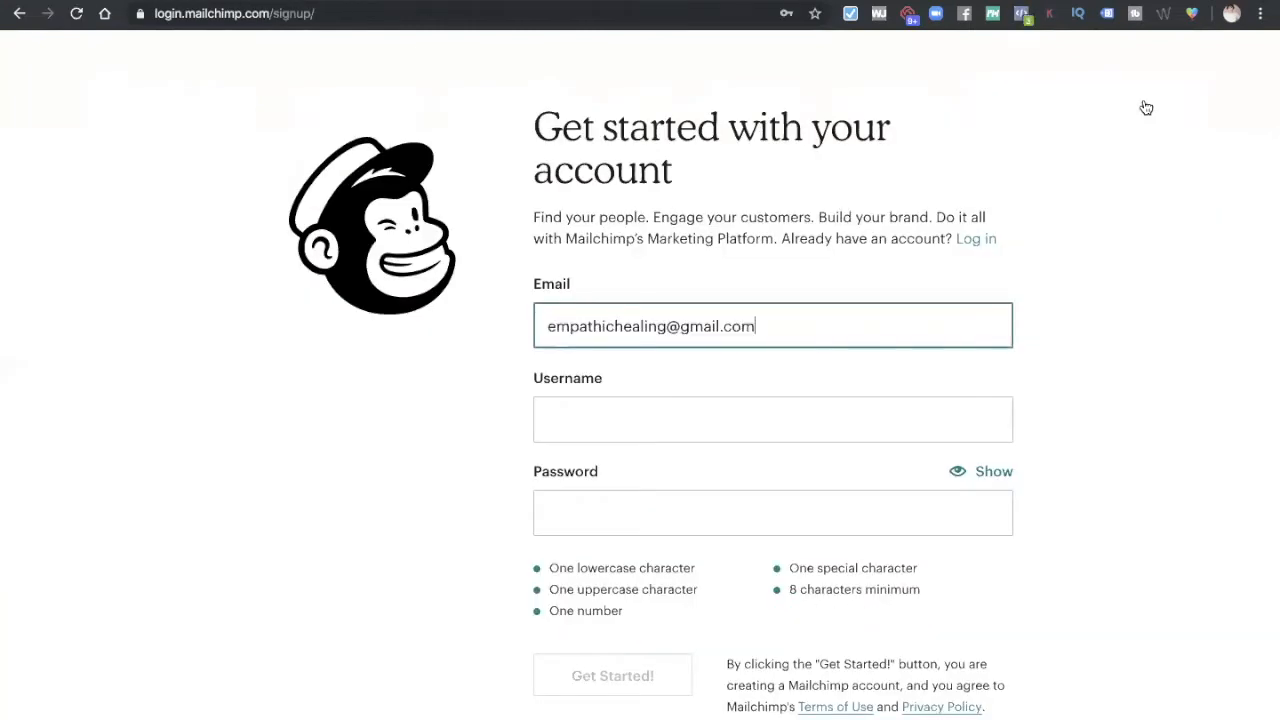
{"action": "left_click", "coordinate": [593, 414]}
{"action": "type", "text": "elenabray1"}
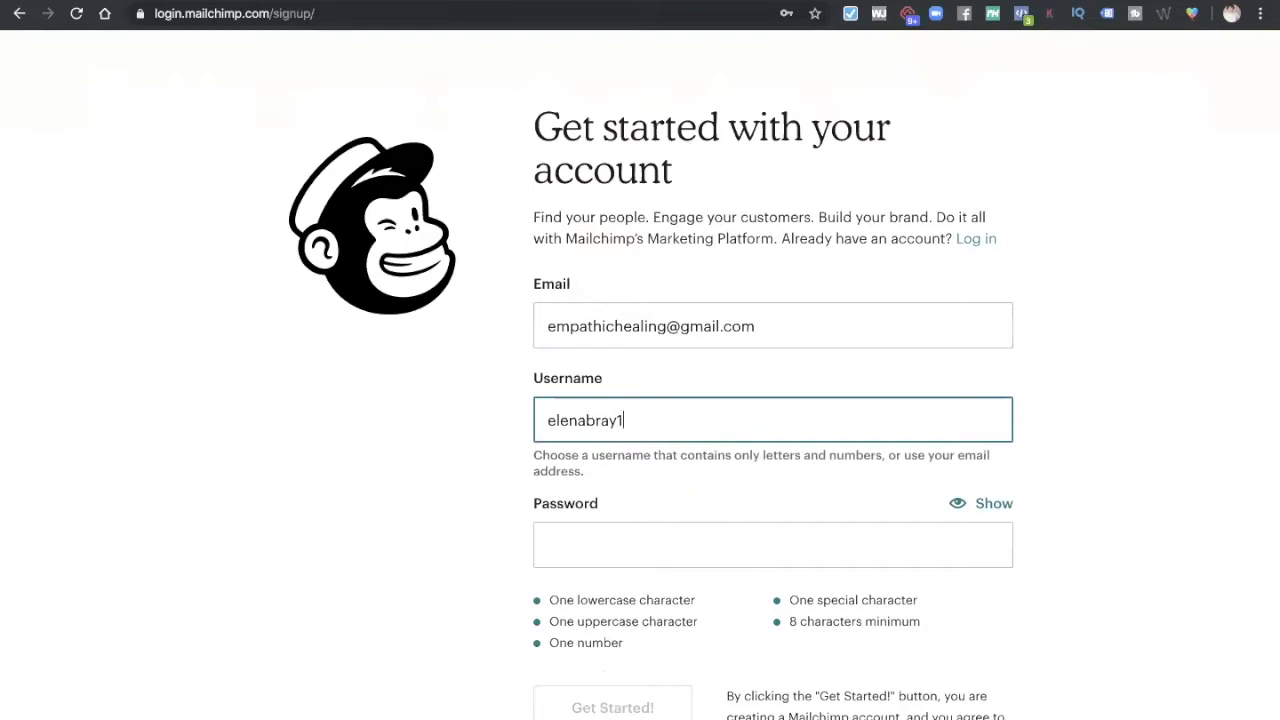
{"action": "key", "text": "Tab"}
{"action": "type", "text": "••••••••"}
{"action": "left_click", "coordinate": [664, 657]}
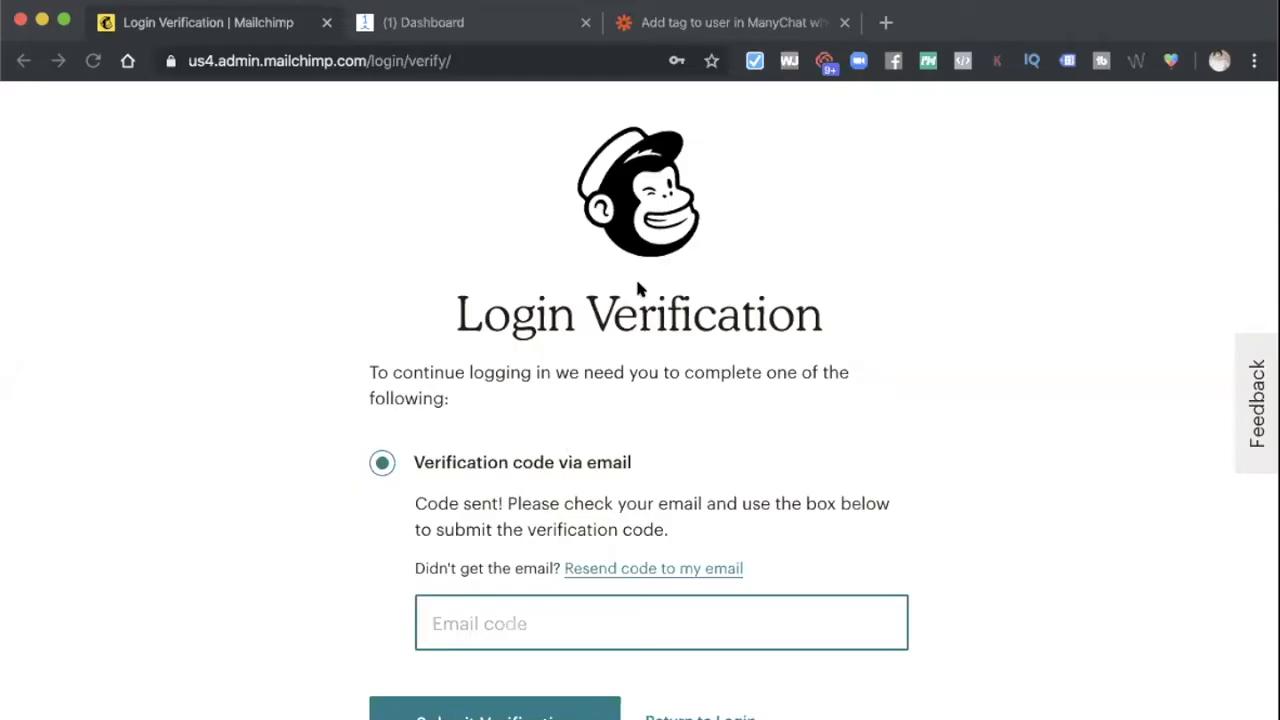
Step: Verify the new Mailchimp account with the e-mailed verification code
{"action": "scroll", "coordinate": [638, 285], "scroll_direction": "down", "scroll_amount": 2}
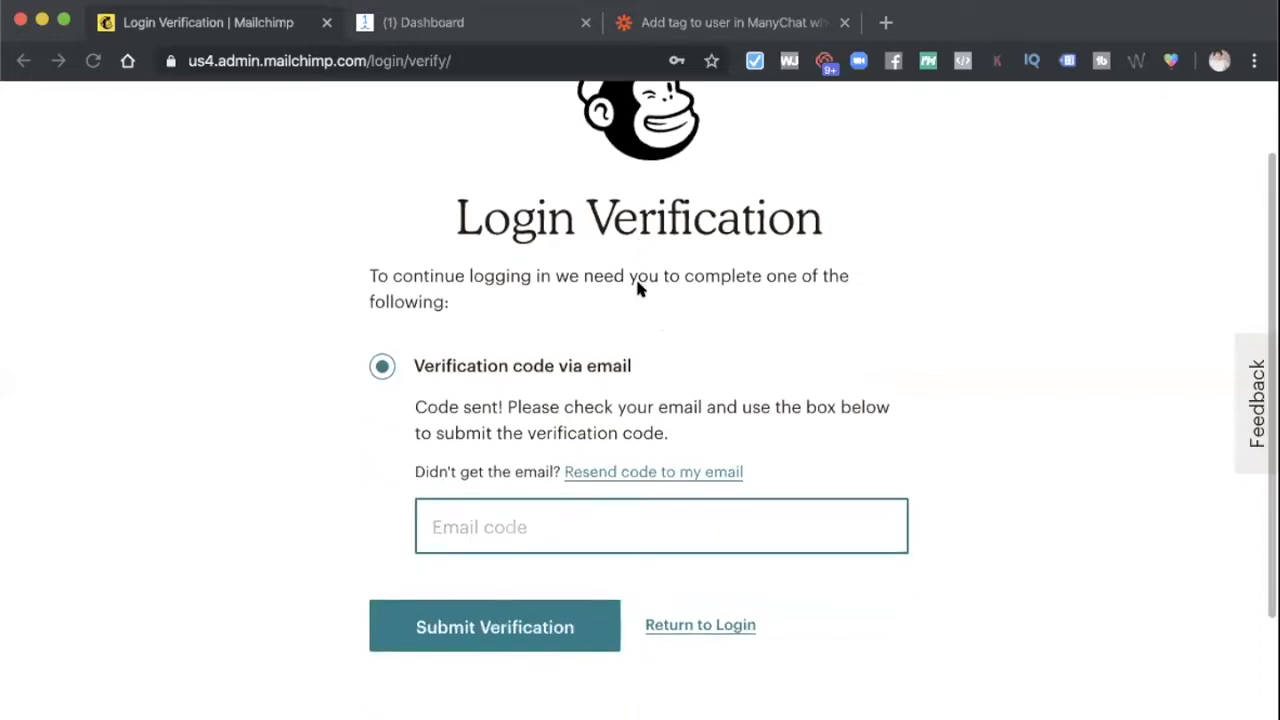
{"action": "left_click", "coordinate": [473, 527]}
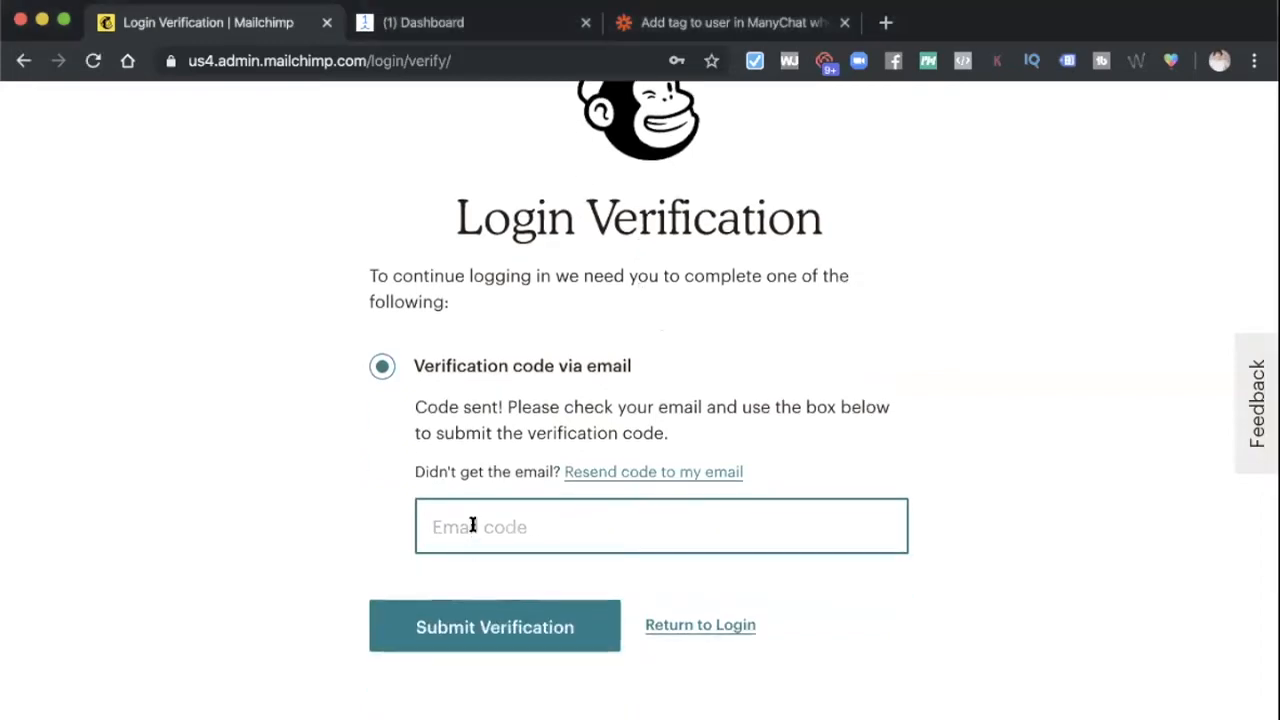
{"action": "key", "text": "super+v"}
{"action": "left_click", "coordinate": [457, 630]}
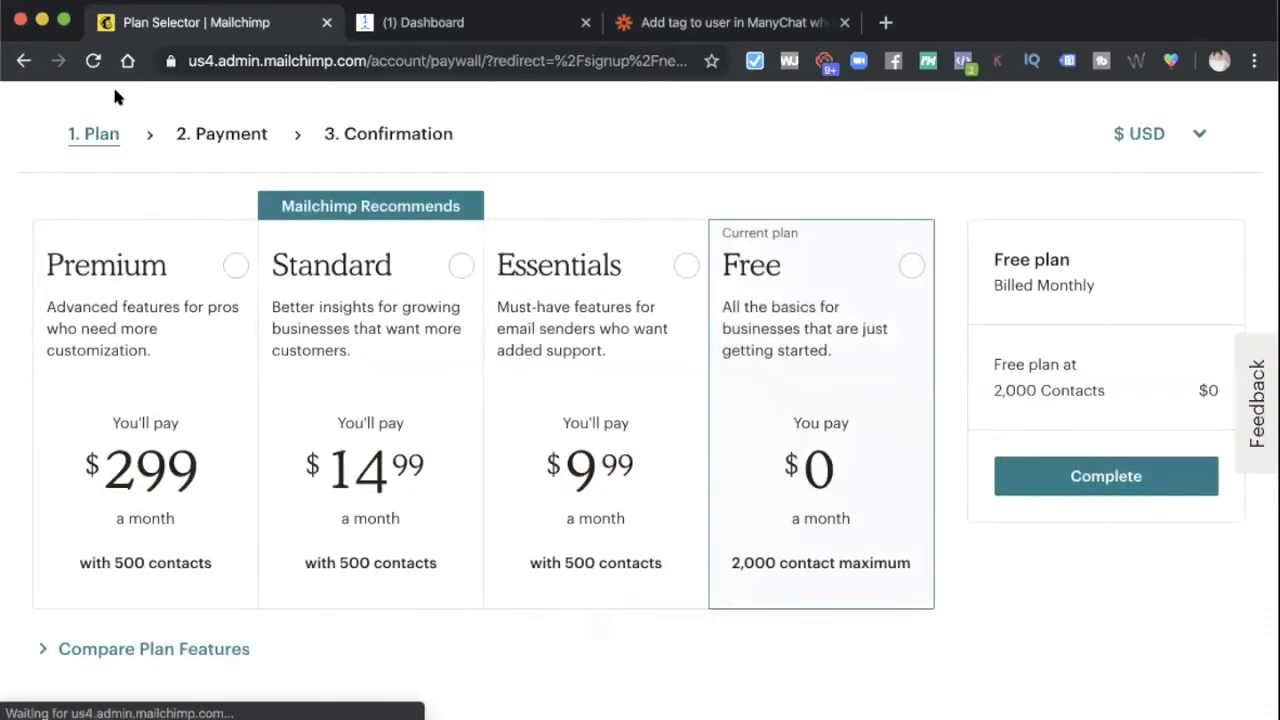
Step: Select the Free plan and complete plan selection
{"action": "left_click", "coordinate": [62, 20]}
{"action": "left_click", "coordinate": [874, 181]}
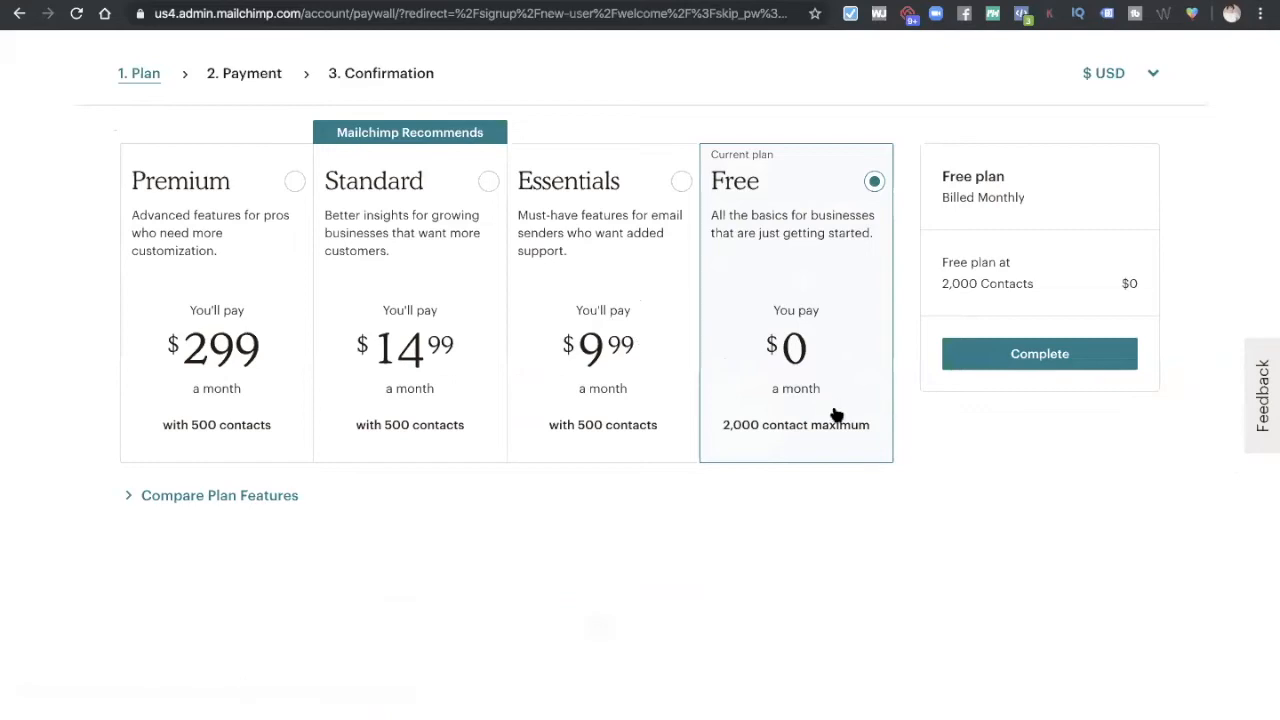
{"action": "left_click", "coordinate": [1045, 356]}
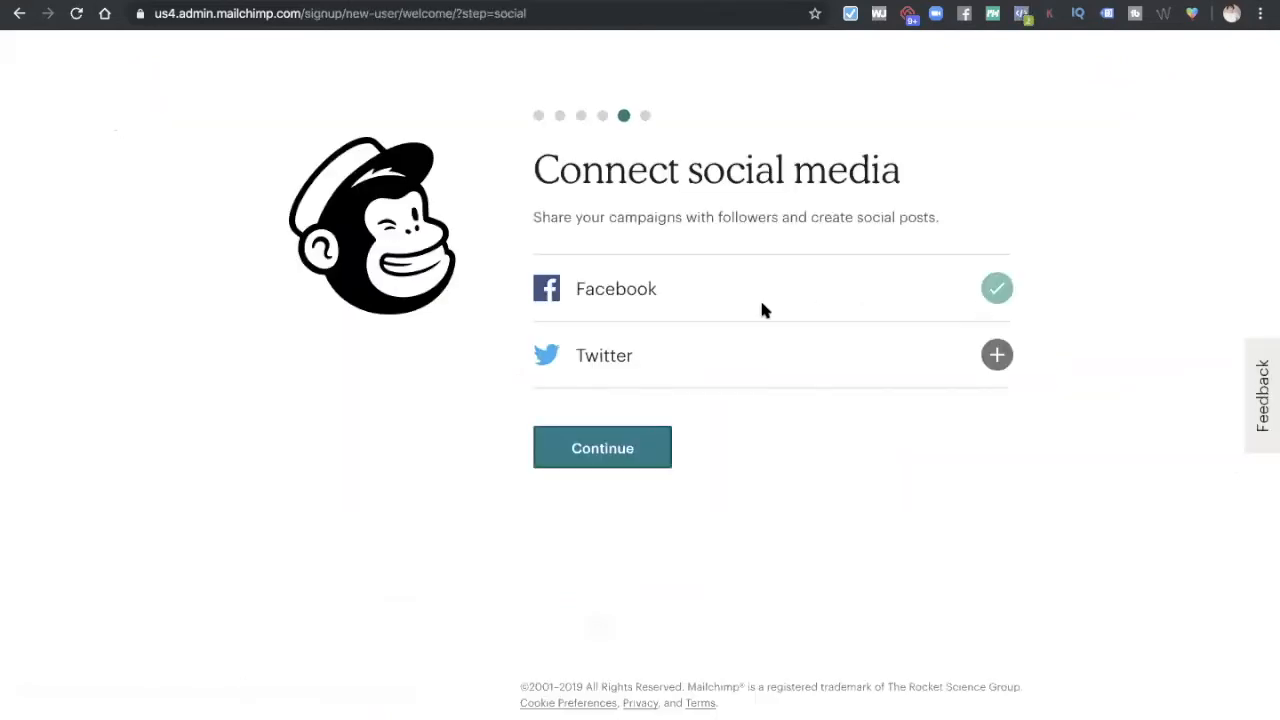
Step: Skip social media, then answer Yes to software, online sales, bookings and conversations, and No to content earnings
{"action": "left_click", "coordinate": [590, 458]}
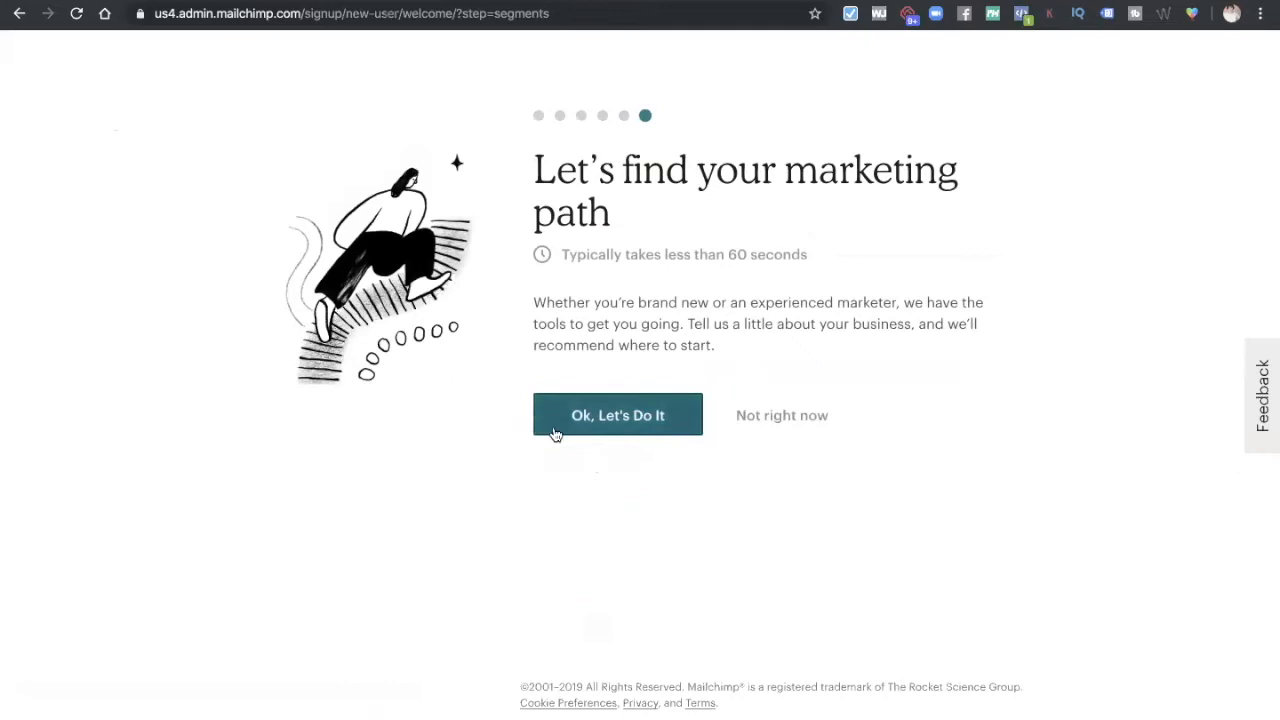
{"action": "left_click", "coordinate": [636, 424]}
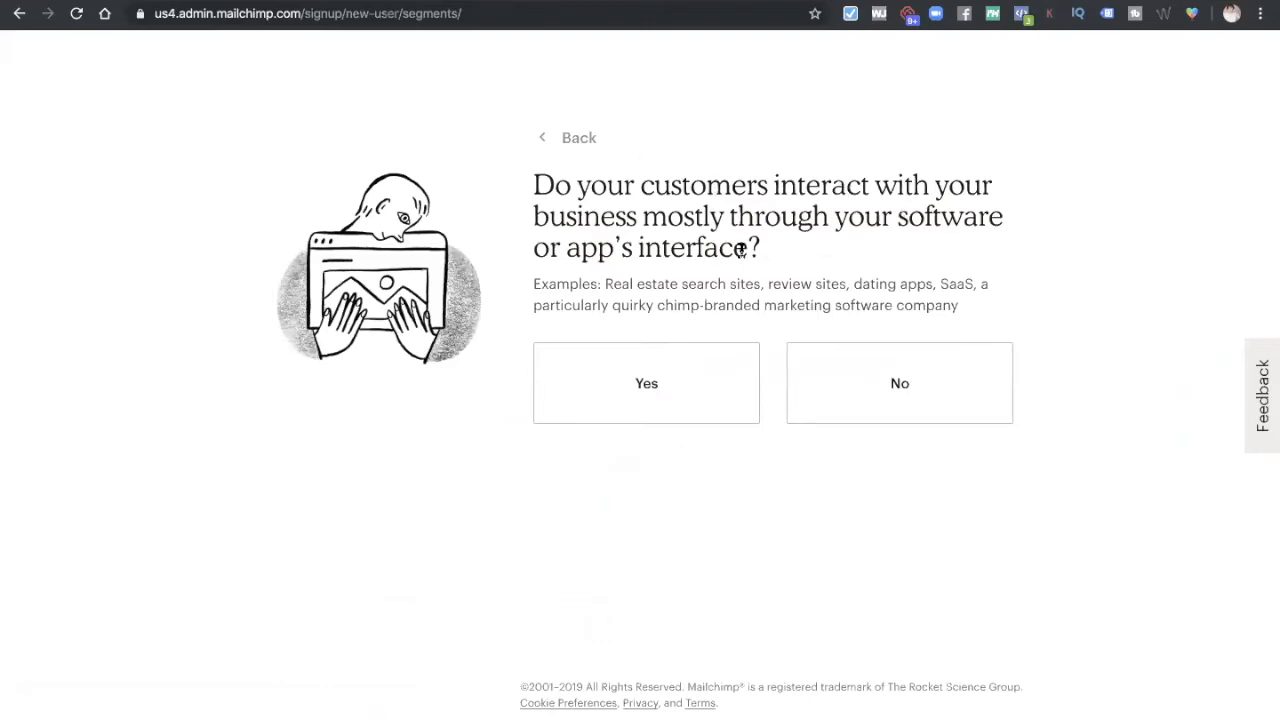
{"action": "left_click", "coordinate": [663, 398]}
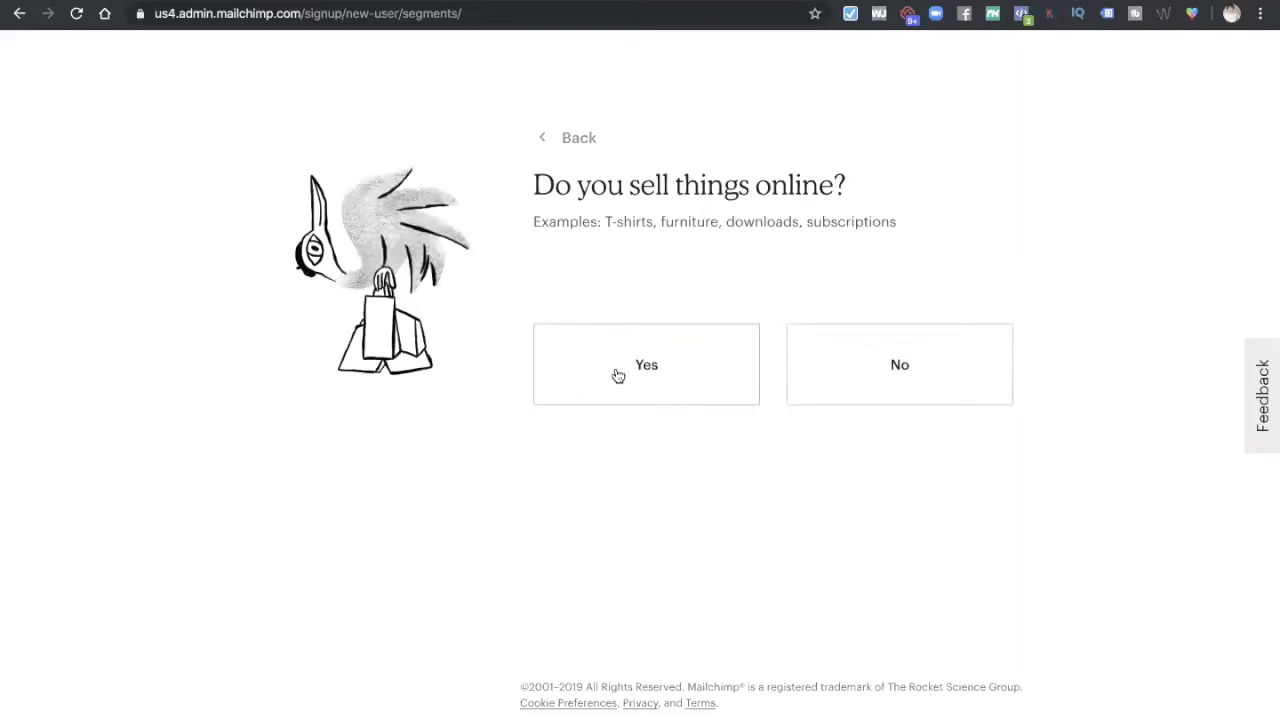
{"action": "left_click", "coordinate": [637, 366]}
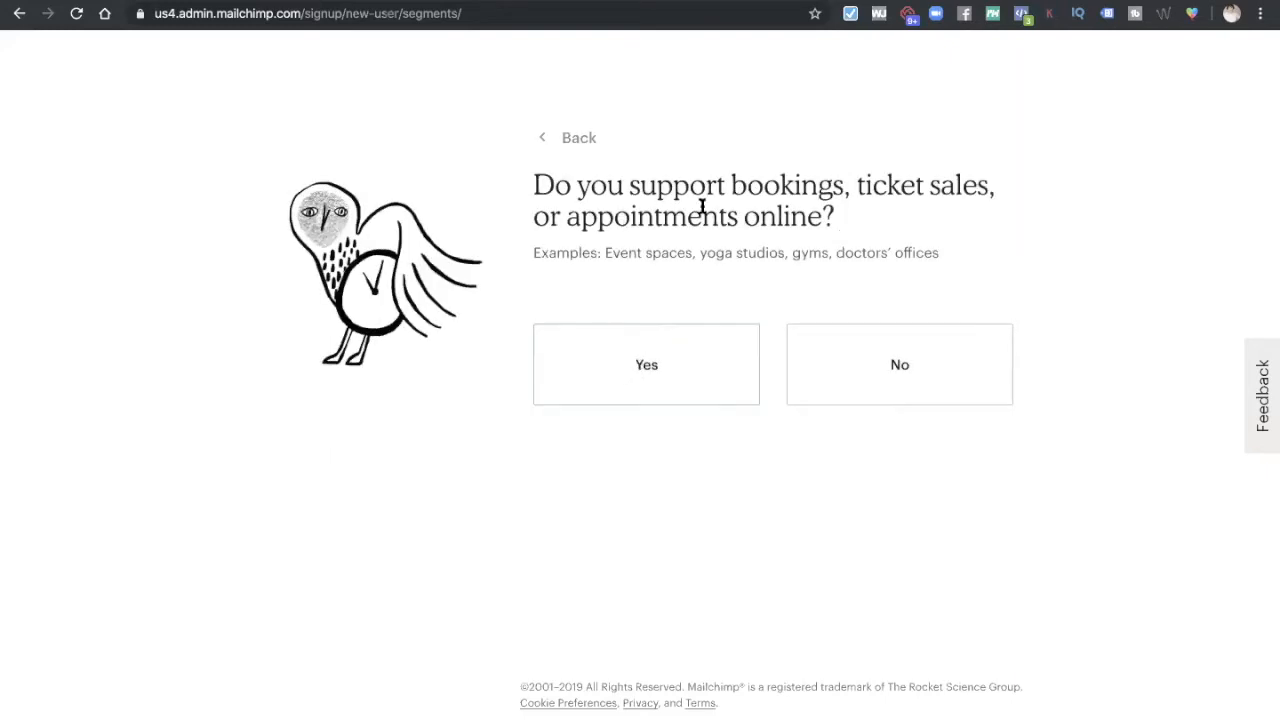
{"action": "left_click", "coordinate": [609, 374]}
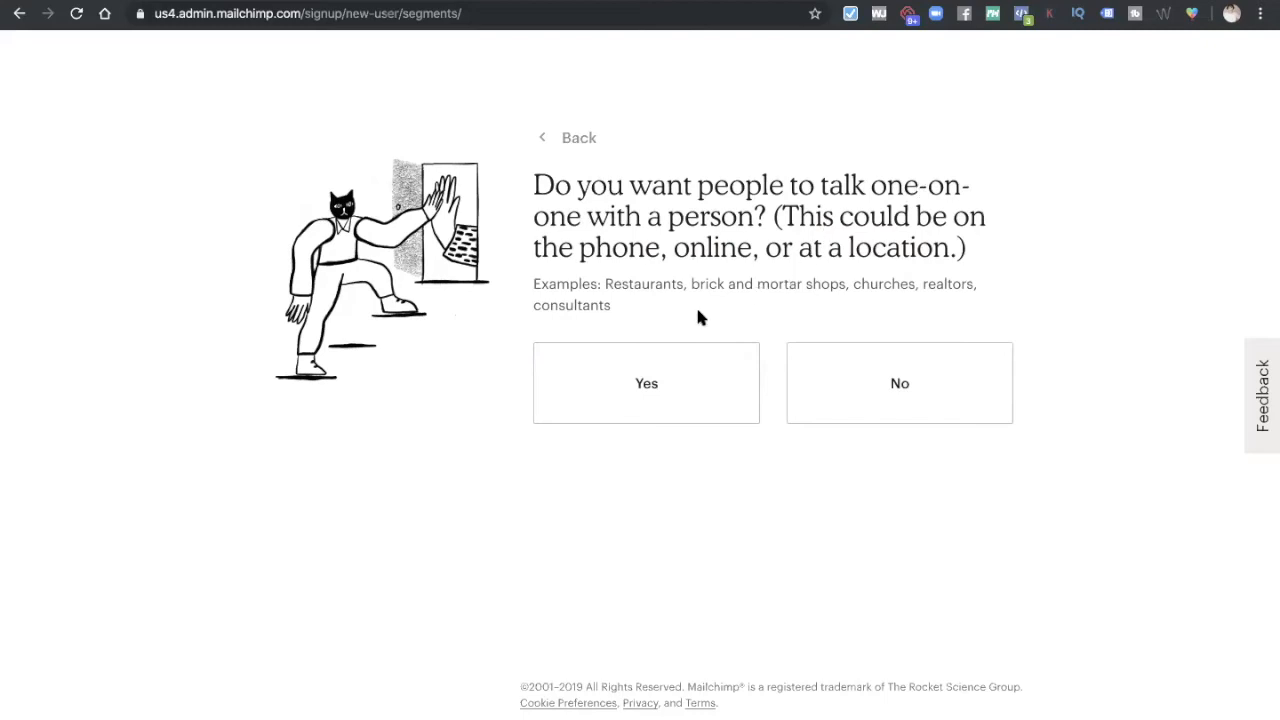
{"action": "left_click", "coordinate": [657, 389]}
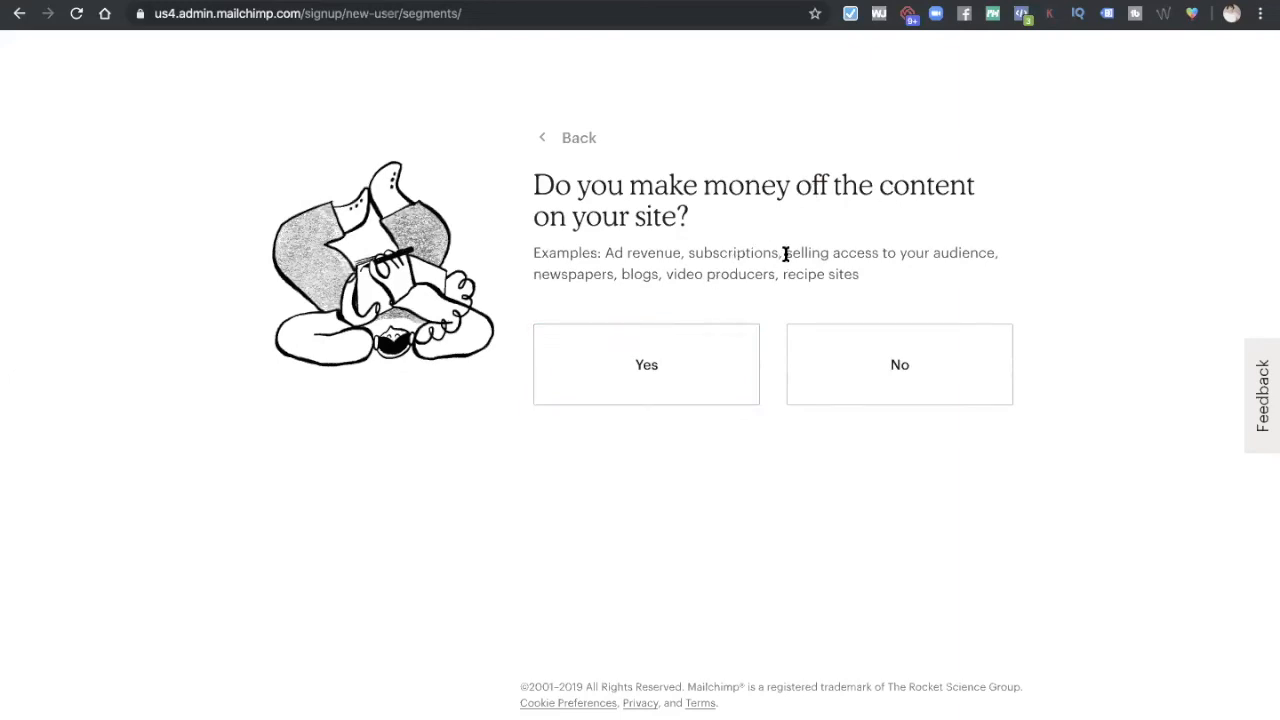
{"action": "left_click", "coordinate": [866, 363]}
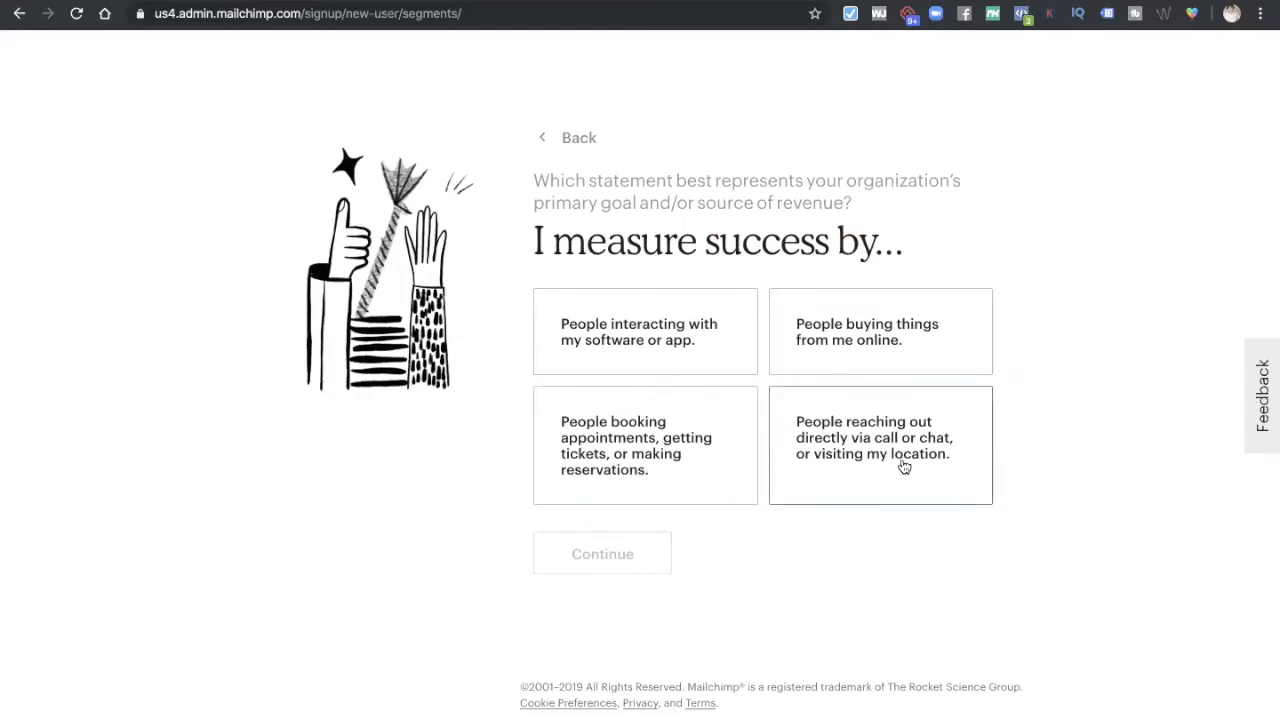
Step: Choose booking appointments and reservations as the success measure, then finish onboarding with Let's Go!
{"action": "left_click", "coordinate": [631, 459]}
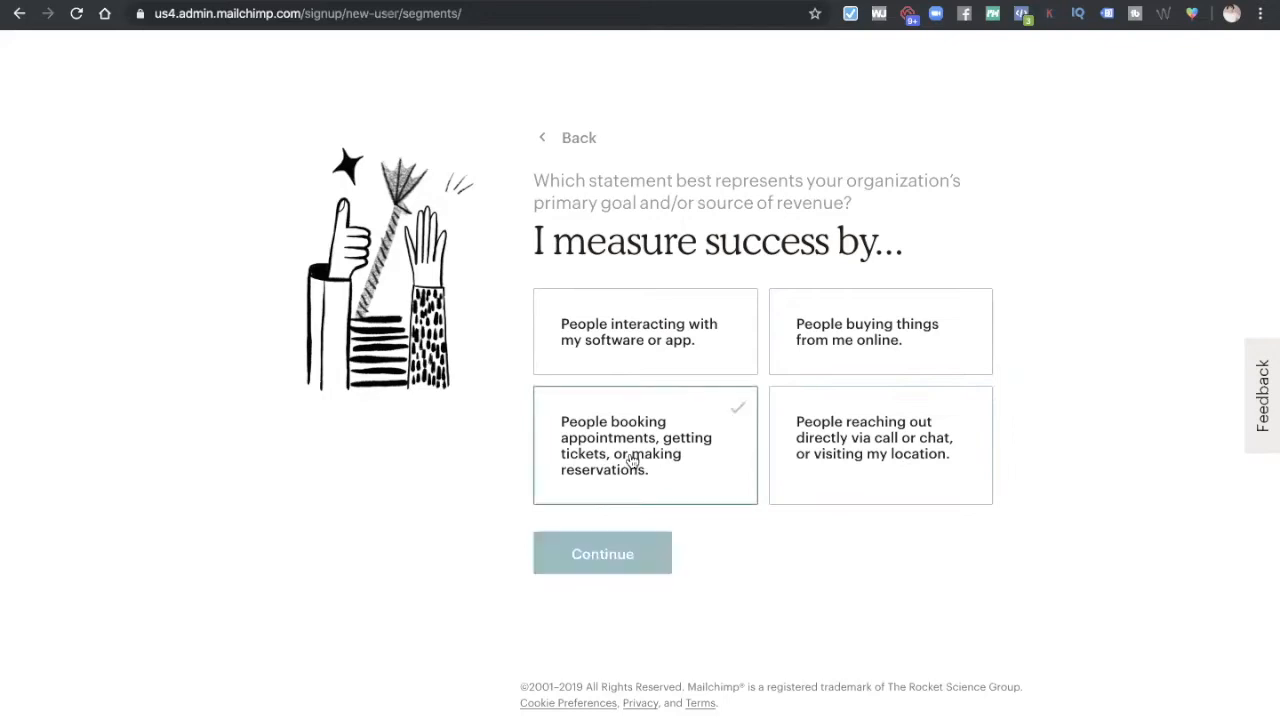
{"action": "left_click", "coordinate": [593, 554]}
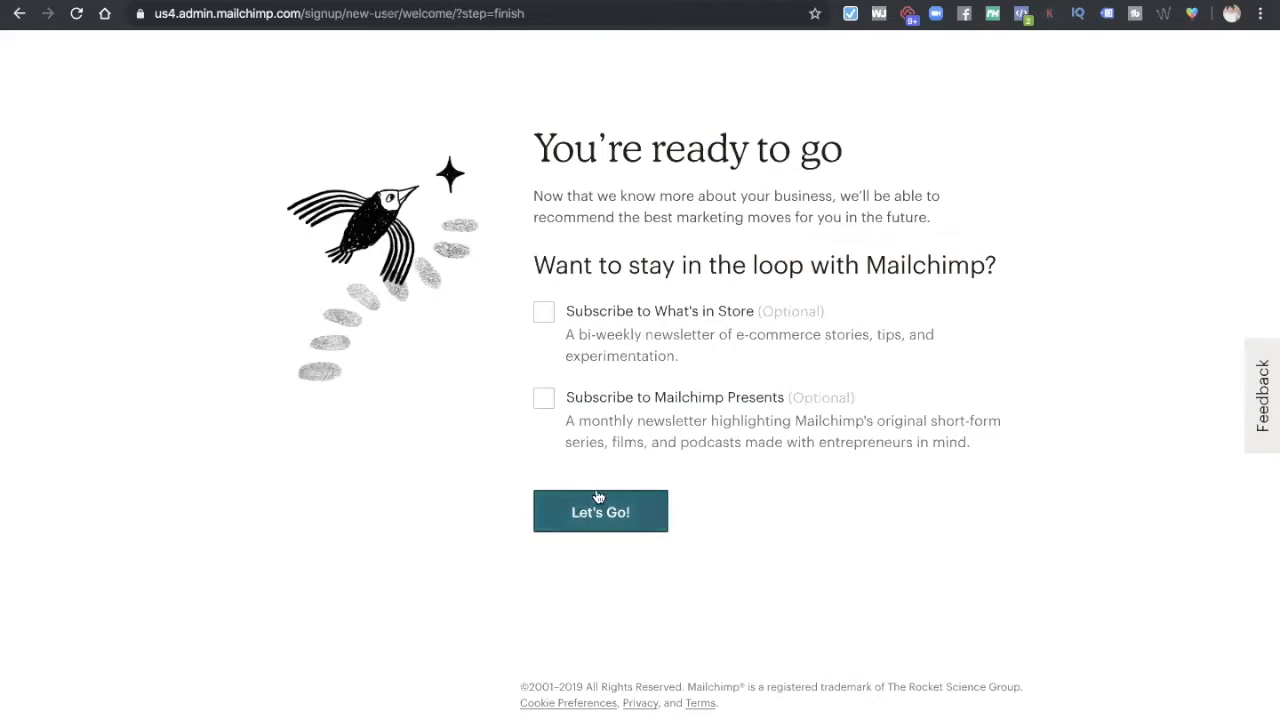
{"action": "left_click", "coordinate": [619, 515]}
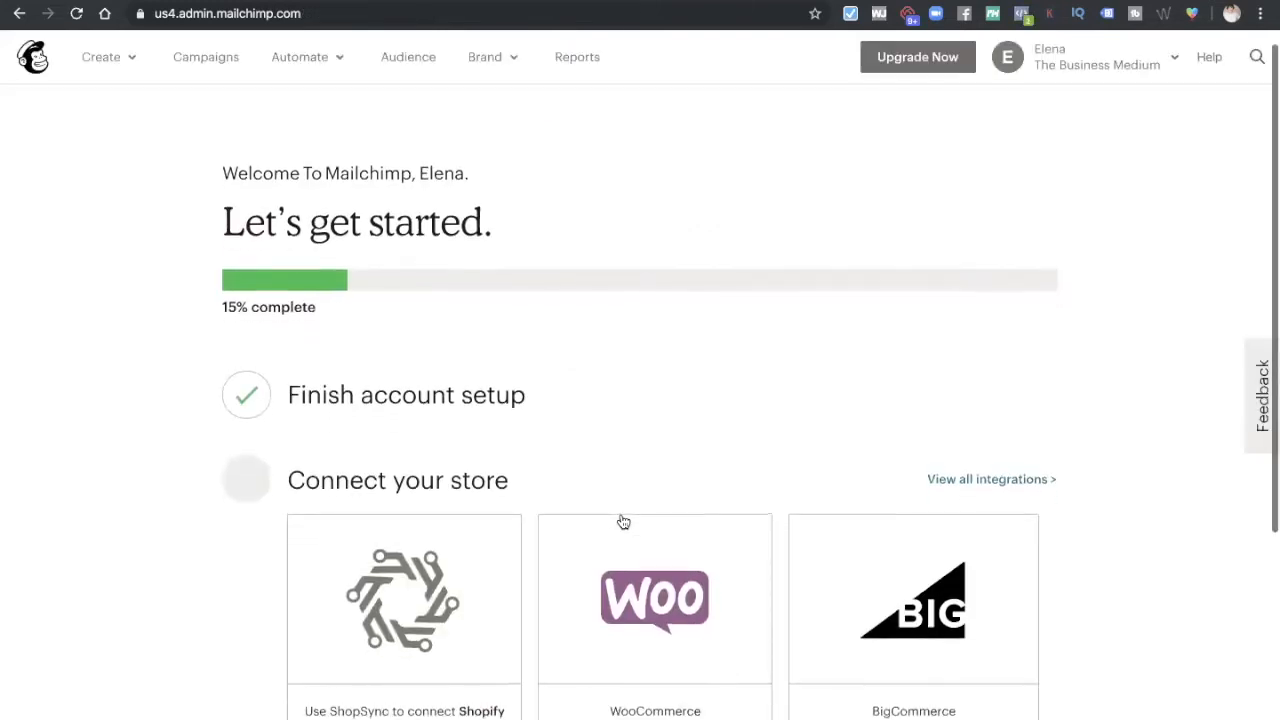
Step: Skip the 'Connect your store' step and postpone 'Start designing' your first email
{"action": "scroll", "coordinate": [622, 521], "scroll_direction": "down", "scroll_amount": 3}
{"action": "scroll", "coordinate": [763, 605], "scroll_direction": "down", "scroll_amount": 1}
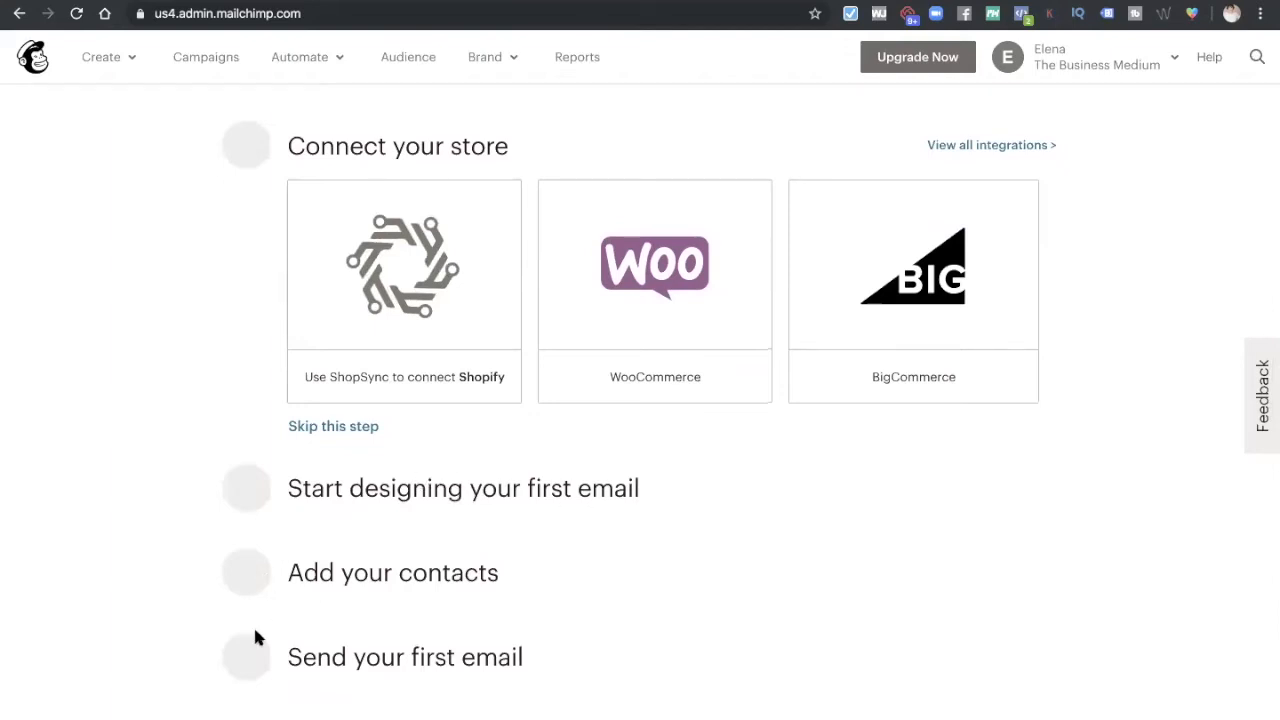
{"action": "scroll", "coordinate": [255, 632], "scroll_direction": "up", "scroll_amount": 4}
{"action": "scroll", "coordinate": [255, 632], "scroll_direction": "down", "scroll_amount": 4}
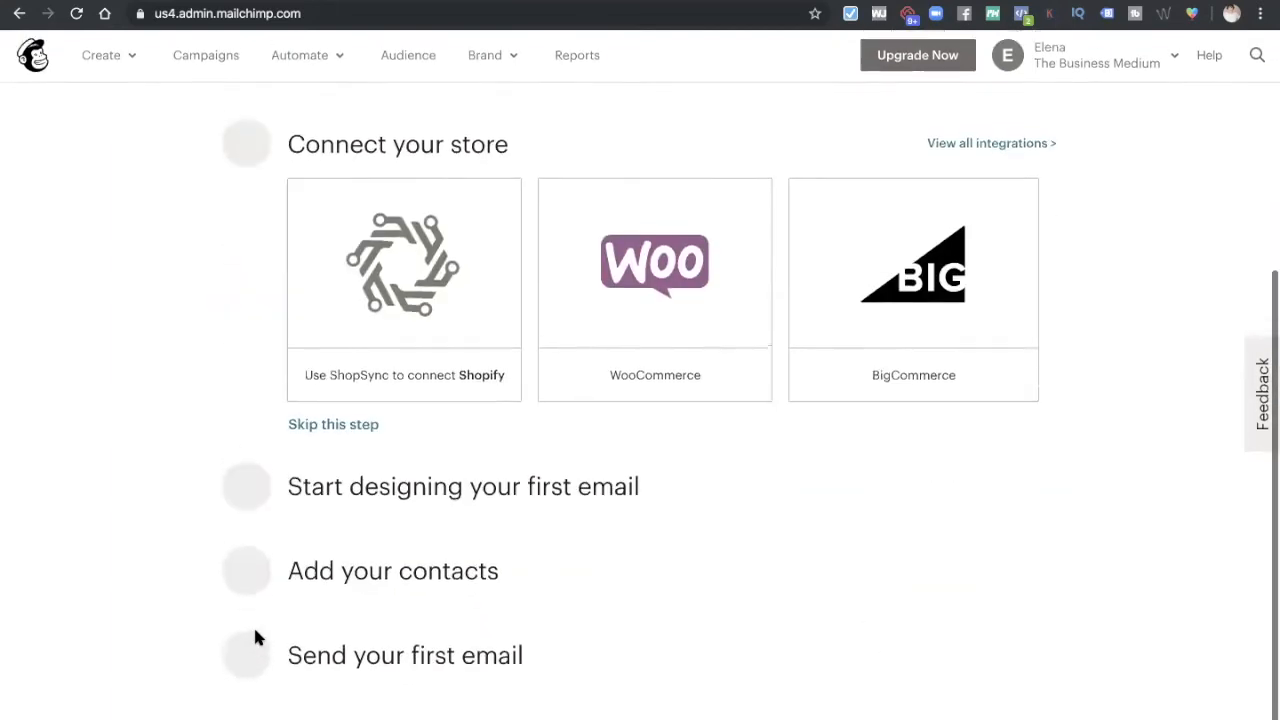
{"action": "scroll", "coordinate": [258, 632], "scroll_direction": "up", "scroll_amount": 1}
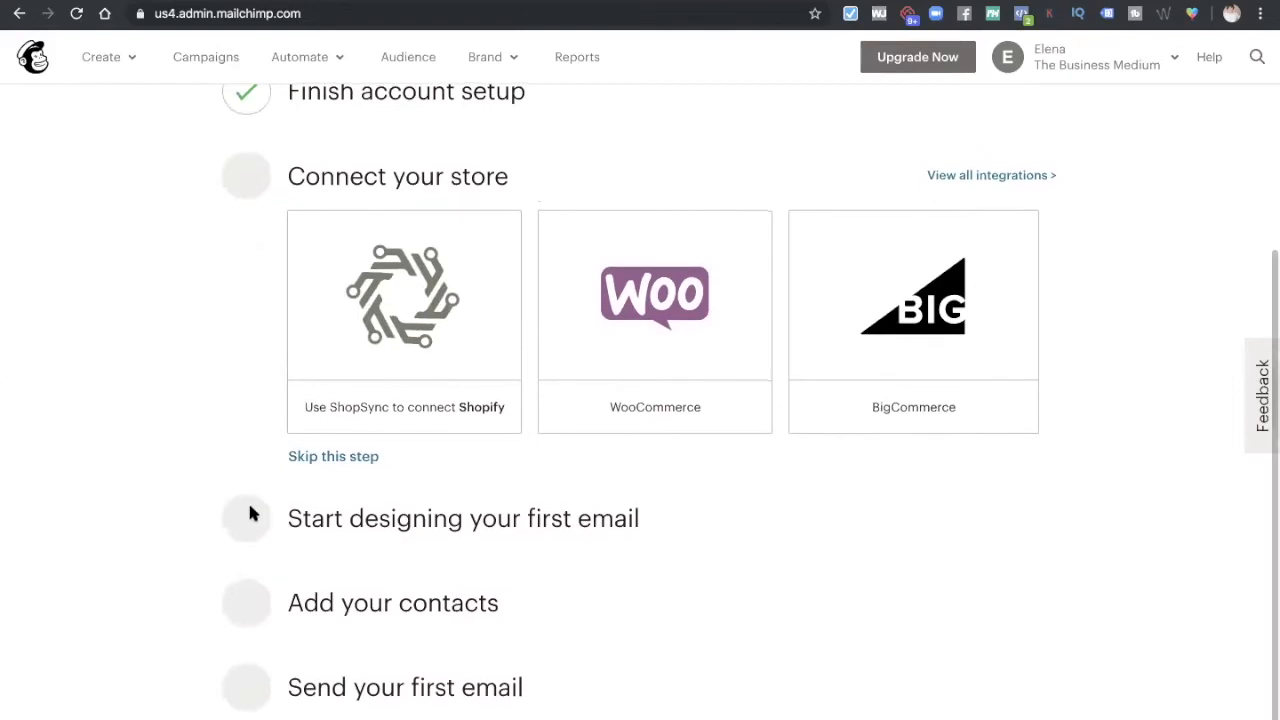
{"action": "left_click", "coordinate": [311, 457]}
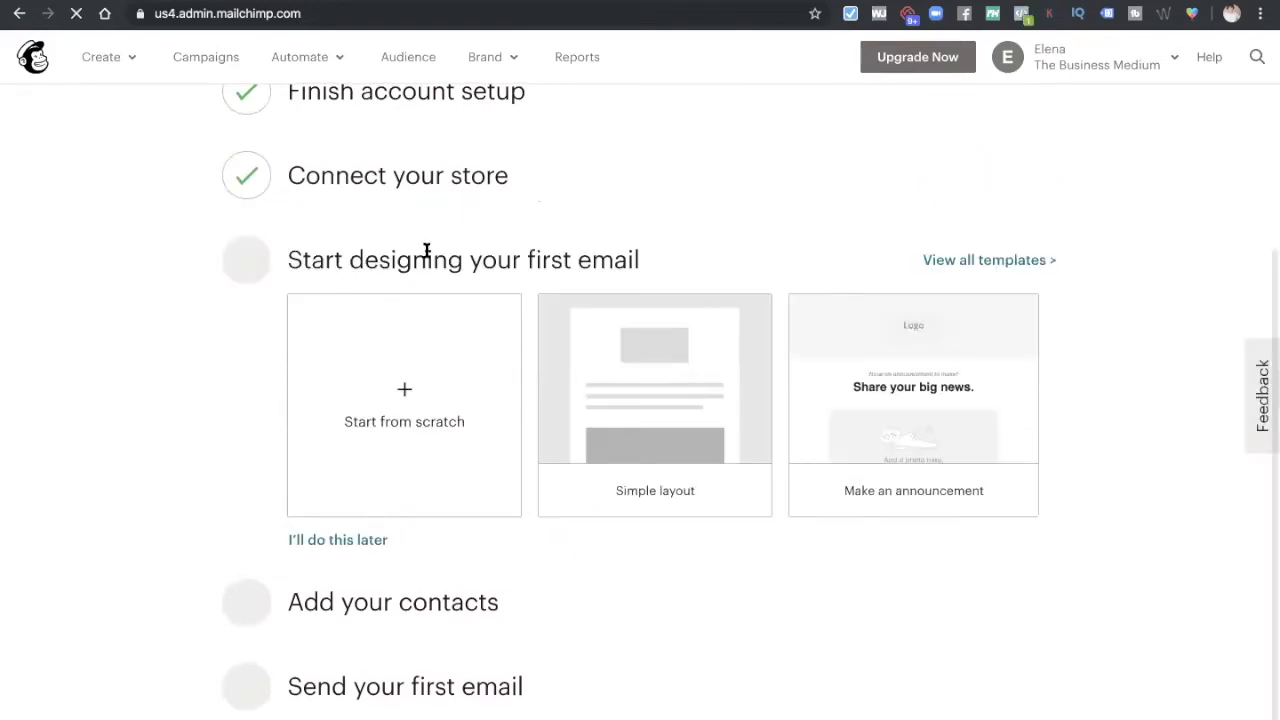
{"action": "left_click", "coordinate": [321, 542]}
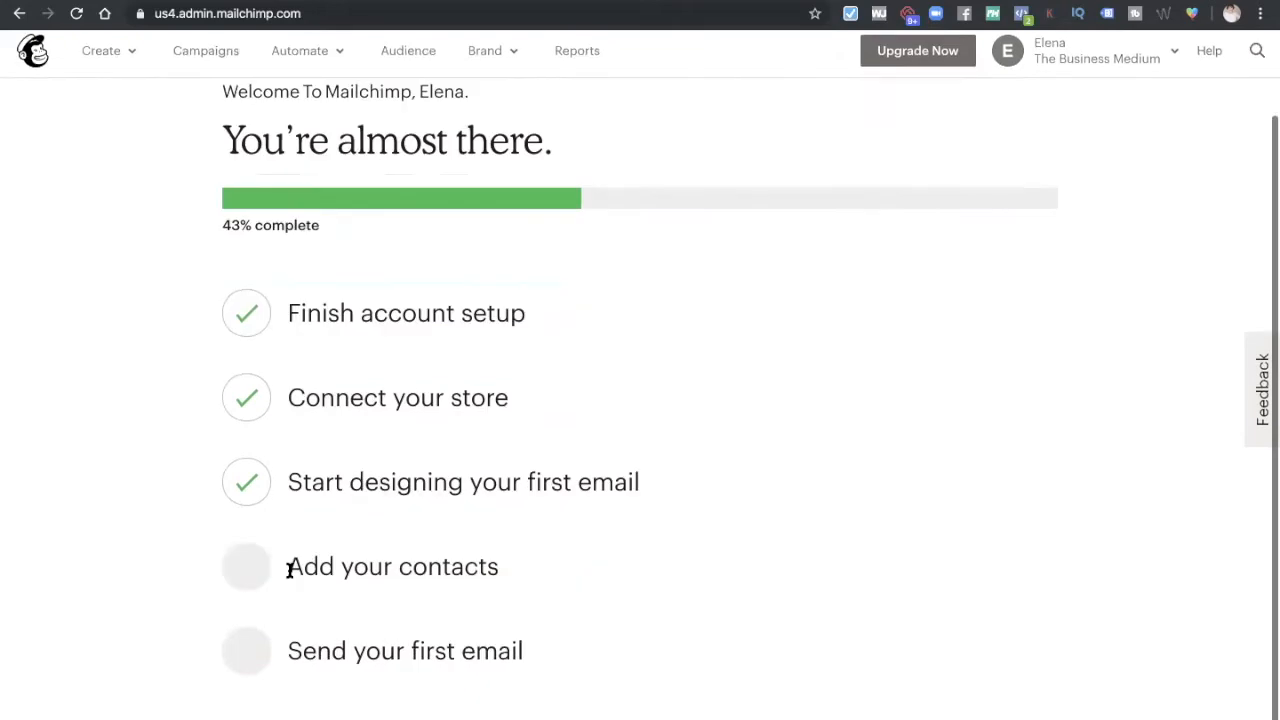
Step: Go to Audience, open Manage Audience, and view the 1 contact in The Business Medium
{"action": "left_click", "coordinate": [405, 57]}
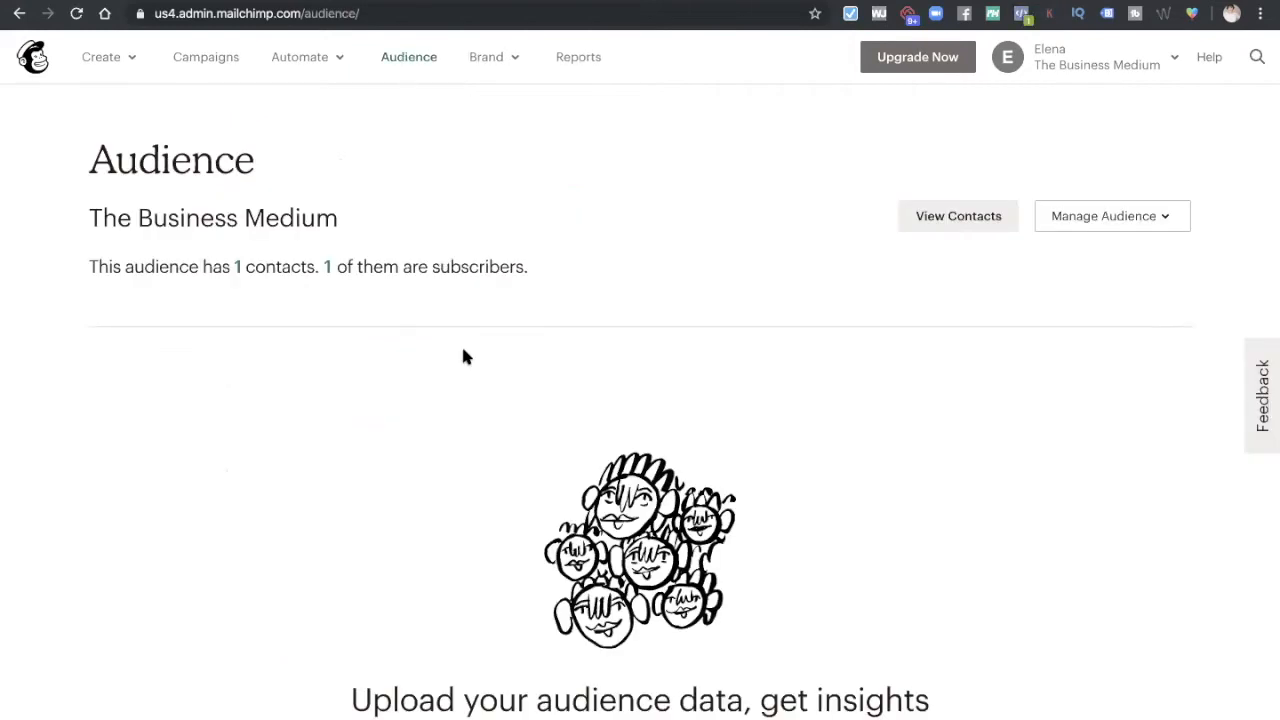
{"action": "scroll", "coordinate": [710, 447], "scroll_direction": "down", "scroll_amount": 5}
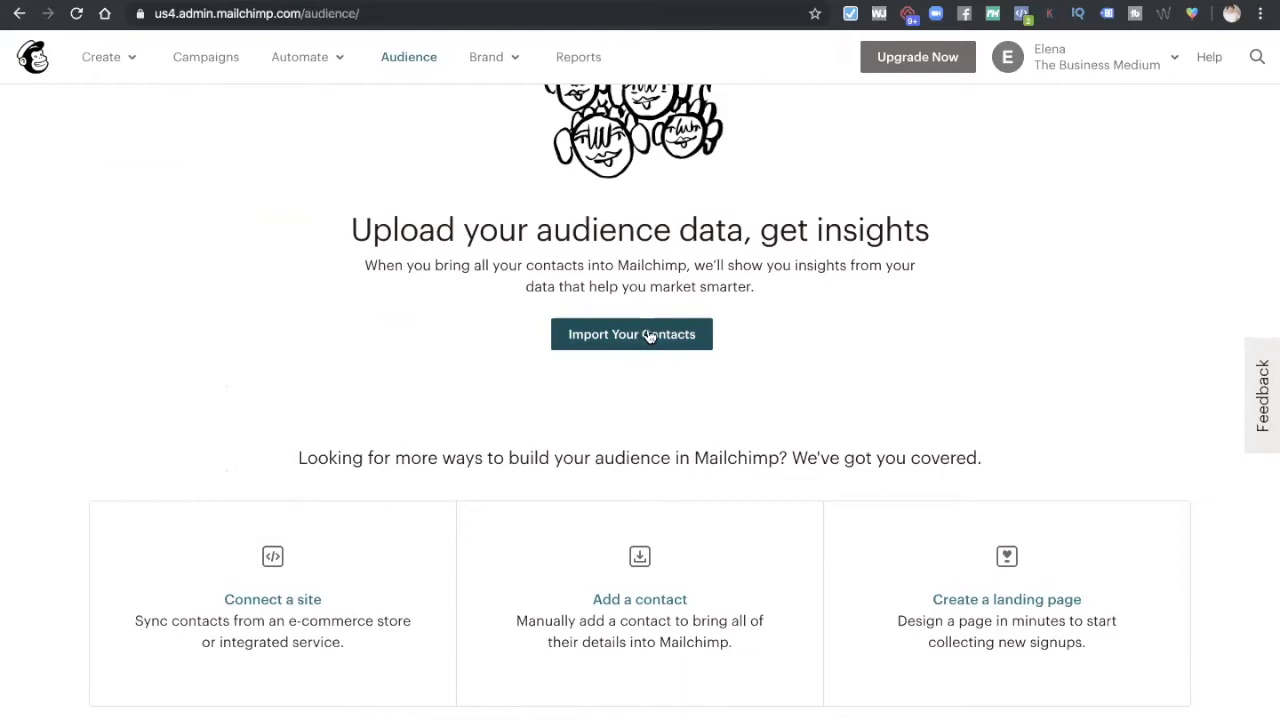
{"action": "scroll", "coordinate": [660, 332], "scroll_direction": "up", "scroll_amount": 5}
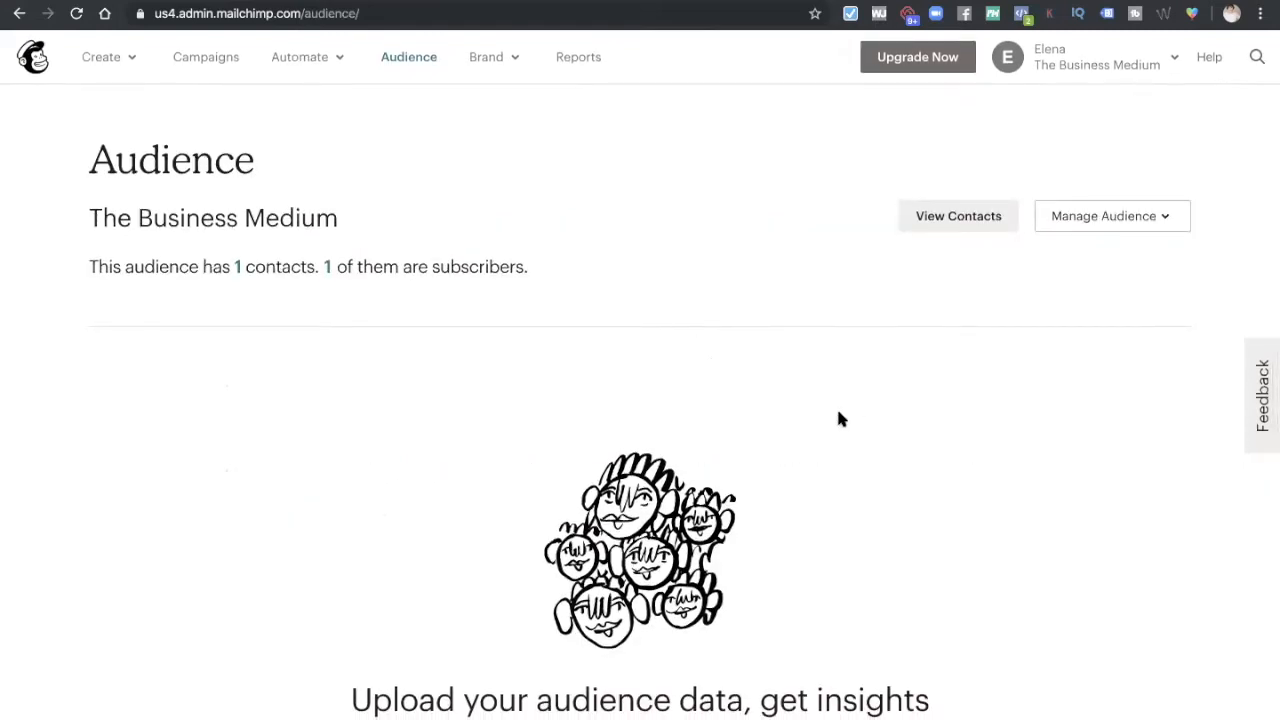
{"action": "left_click", "coordinate": [1104, 218]}
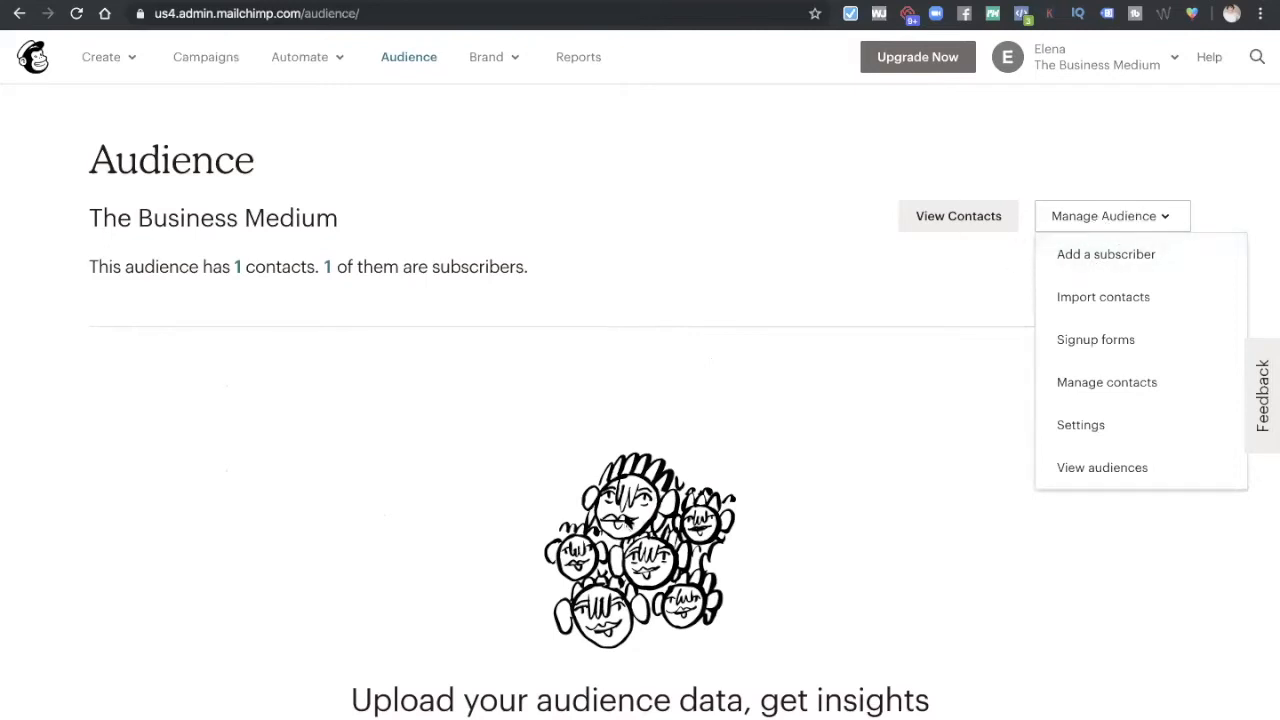
{"action": "left_click", "coordinate": [238, 269]}
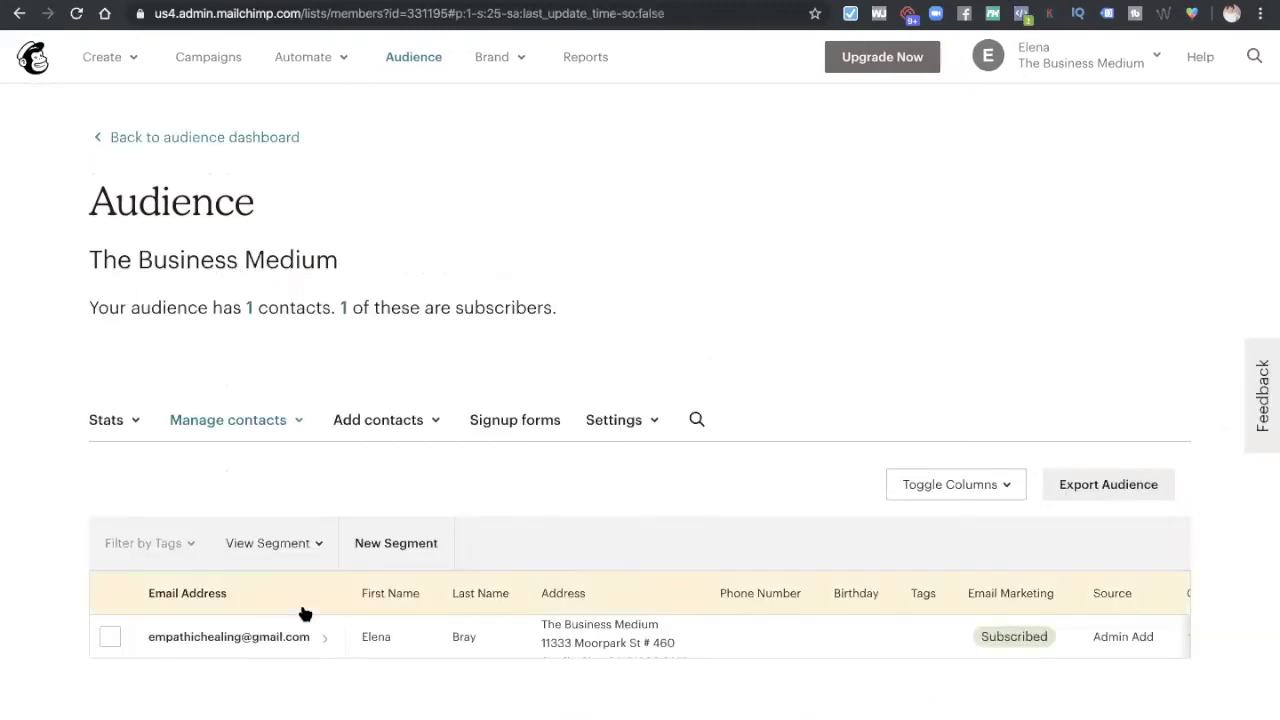
Step: Look over the audience page and its Settings dropdown options
{"action": "scroll", "coordinate": [811, 619], "scroll_direction": "right", "scroll_amount": 5}
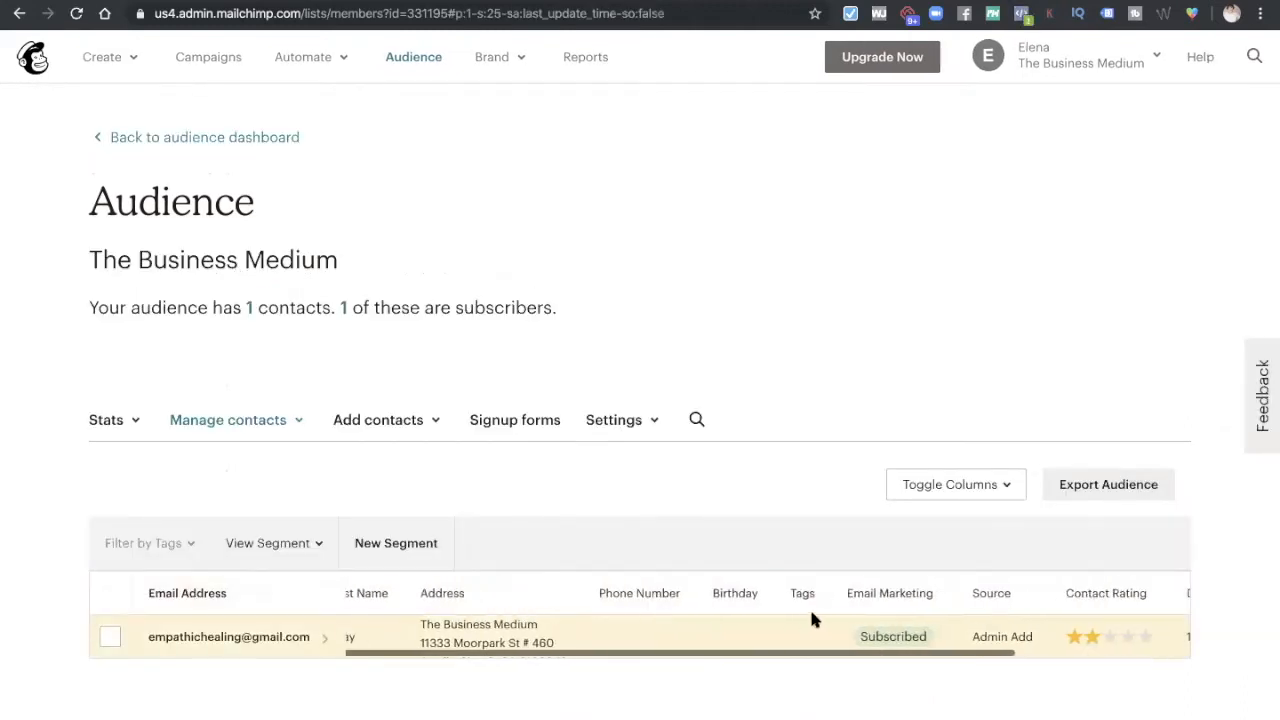
{"action": "scroll", "coordinate": [811, 619], "scroll_direction": "left", "scroll_amount": 5}
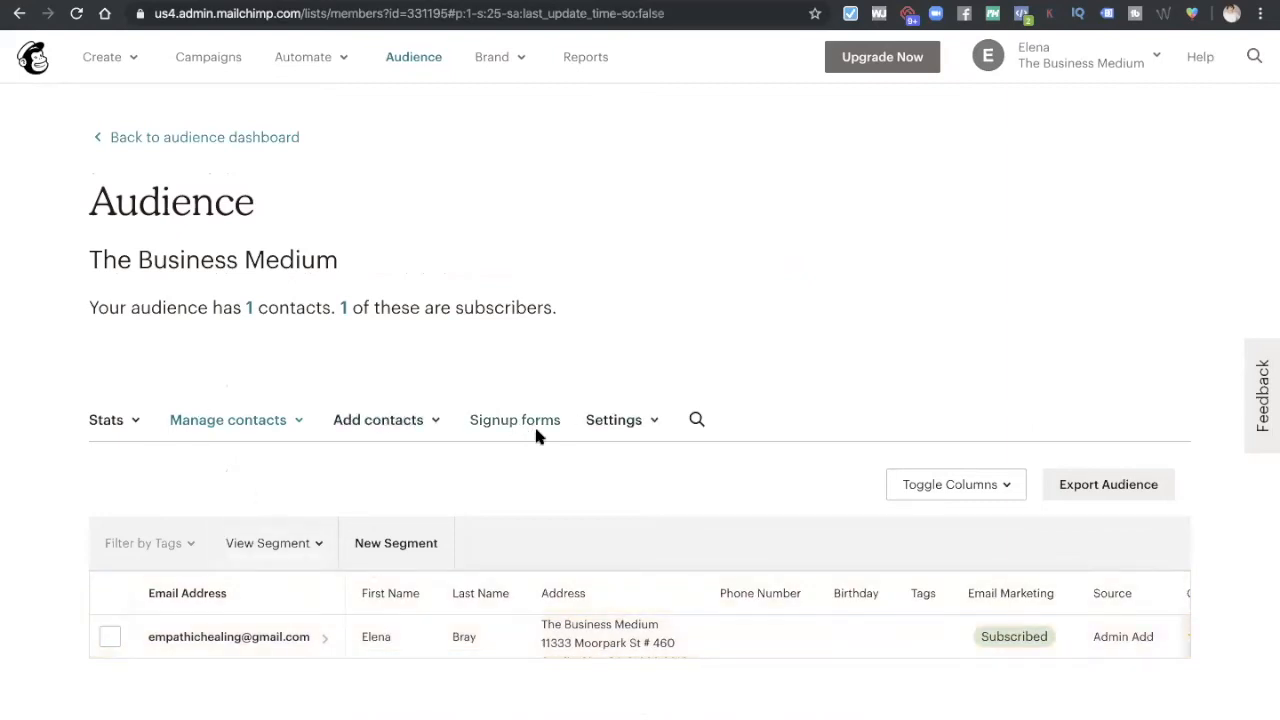
{"action": "left_click", "coordinate": [634, 423]}
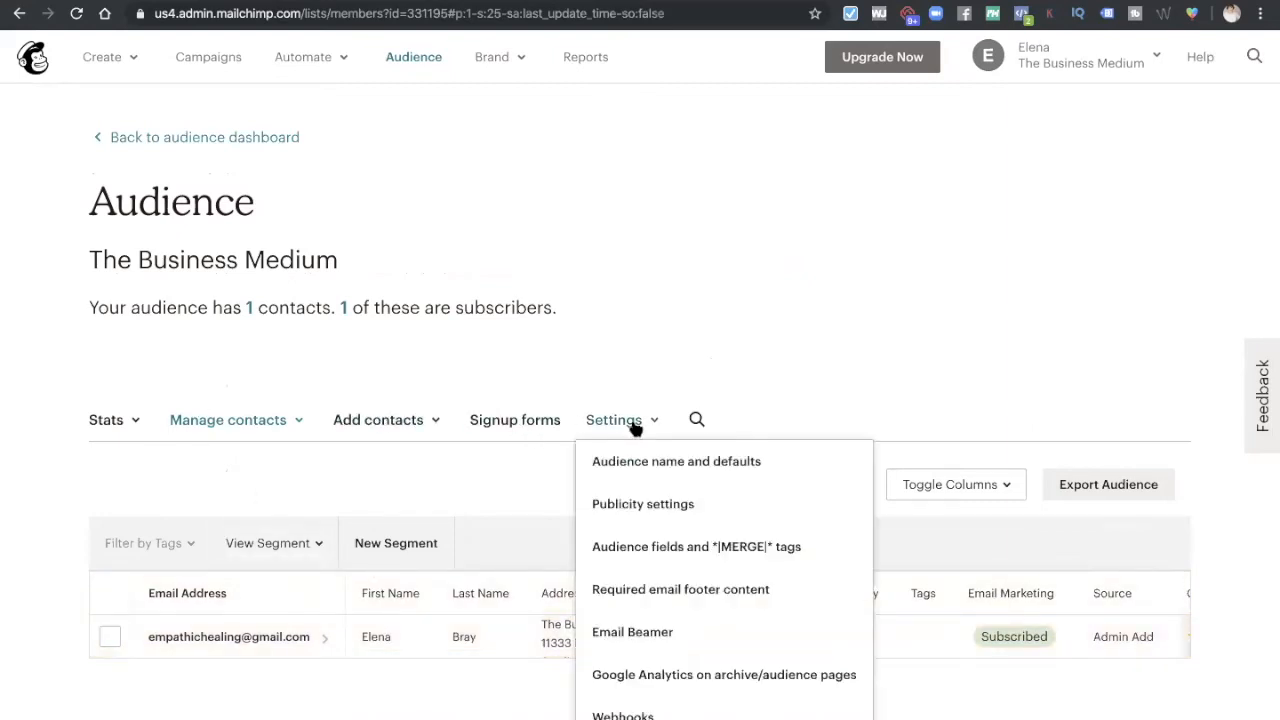
{"action": "left_click", "coordinate": [676, 333]}
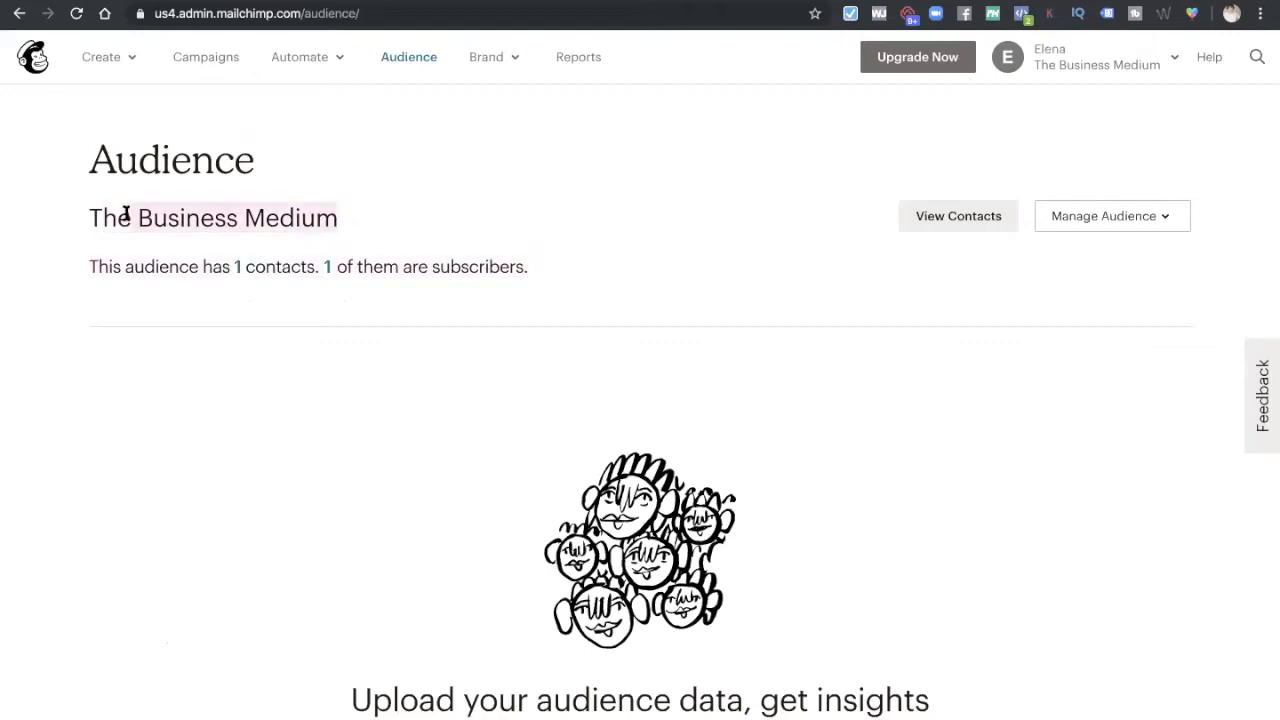
{"action": "scroll", "coordinate": [388, 480], "scroll_direction": "down", "scroll_amount": 3}
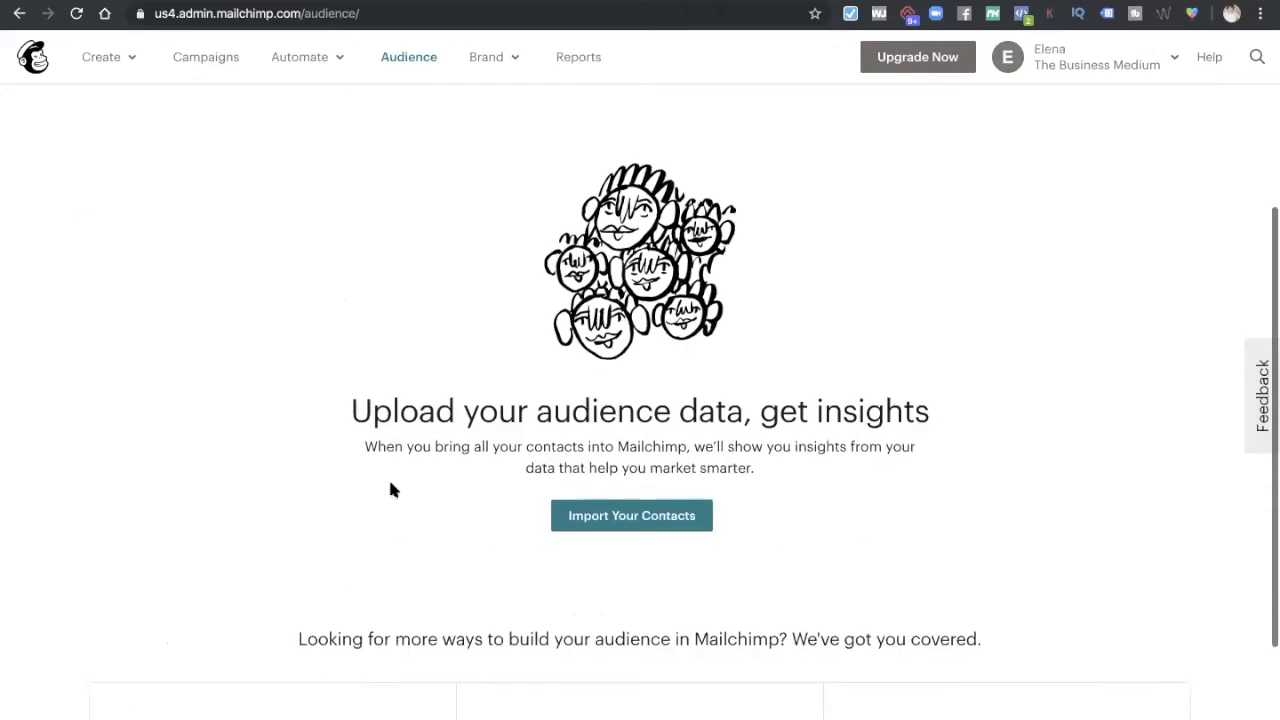
{"action": "scroll", "coordinate": [643, 515], "scroll_direction": "down", "scroll_amount": 2}
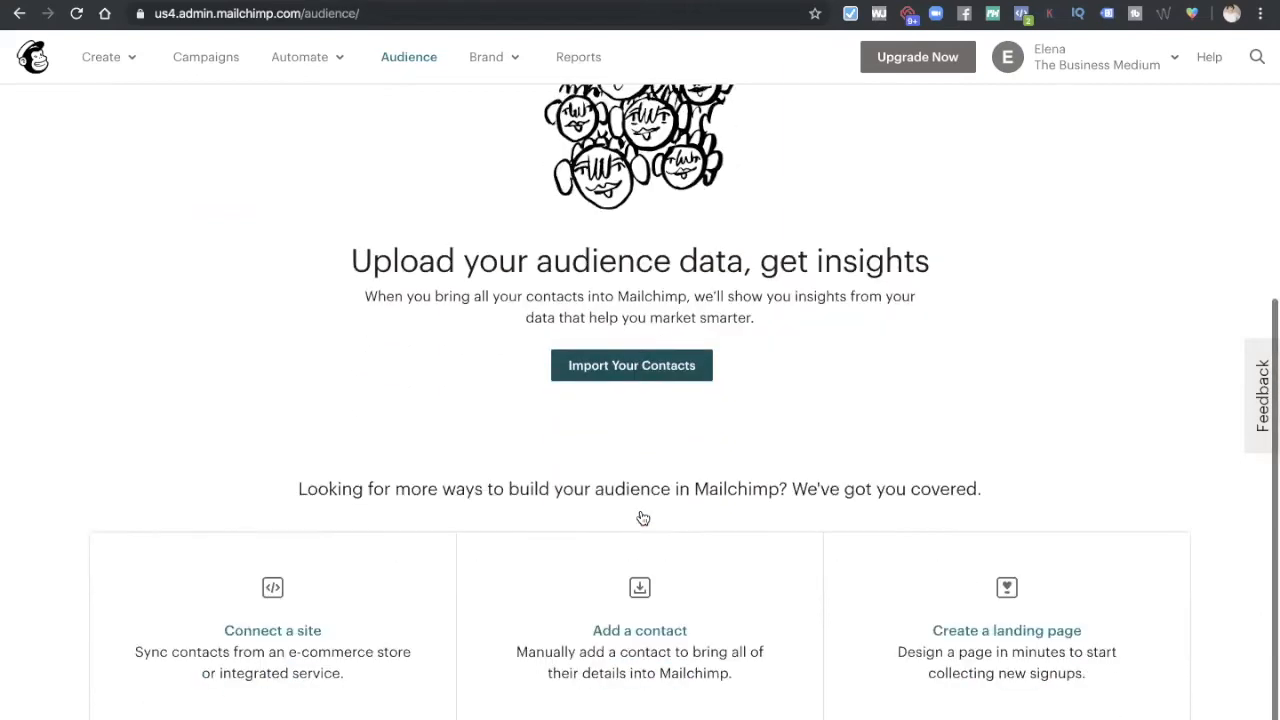
{"action": "scroll", "coordinate": [643, 515], "scroll_direction": "up", "scroll_amount": 5}
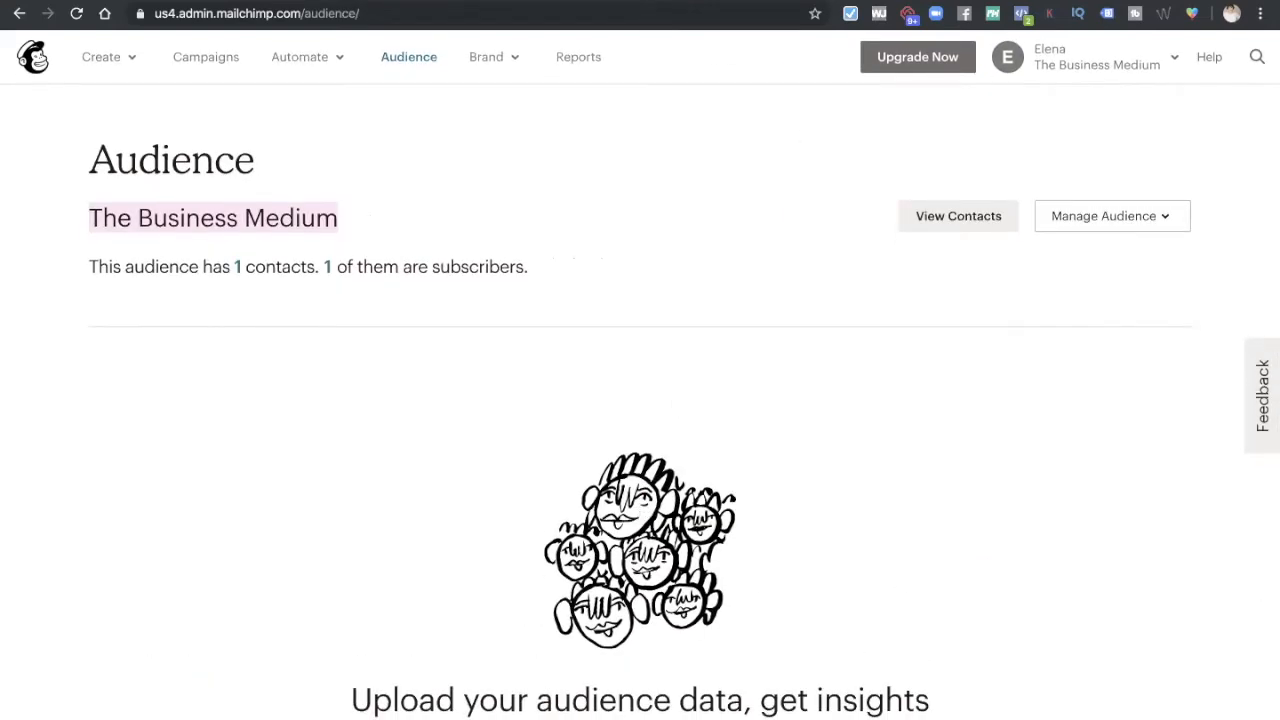
Step: Switch to the ManyChat '(1) Dashboard' tab and make the browser full screen
{"action": "mouse_move", "coordinate": [560, 2]}
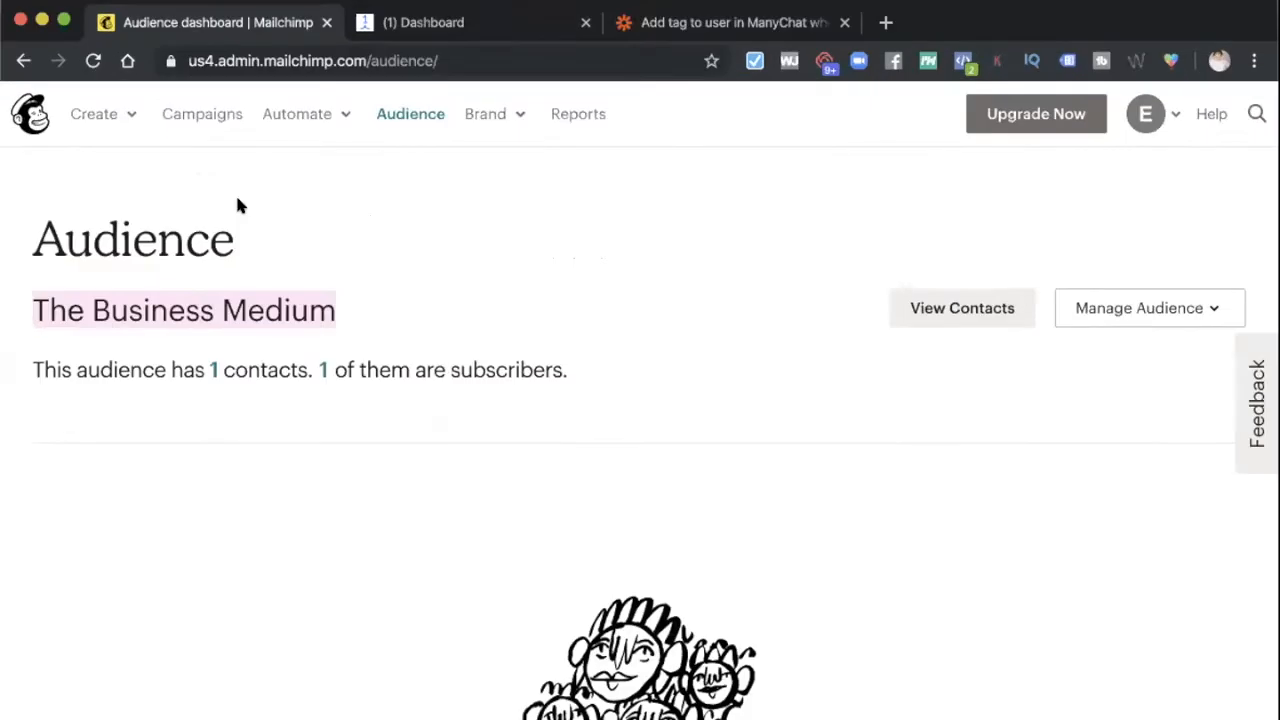
{"action": "left_click", "coordinate": [484, 13]}
{"action": "left_click", "coordinate": [63, 20]}
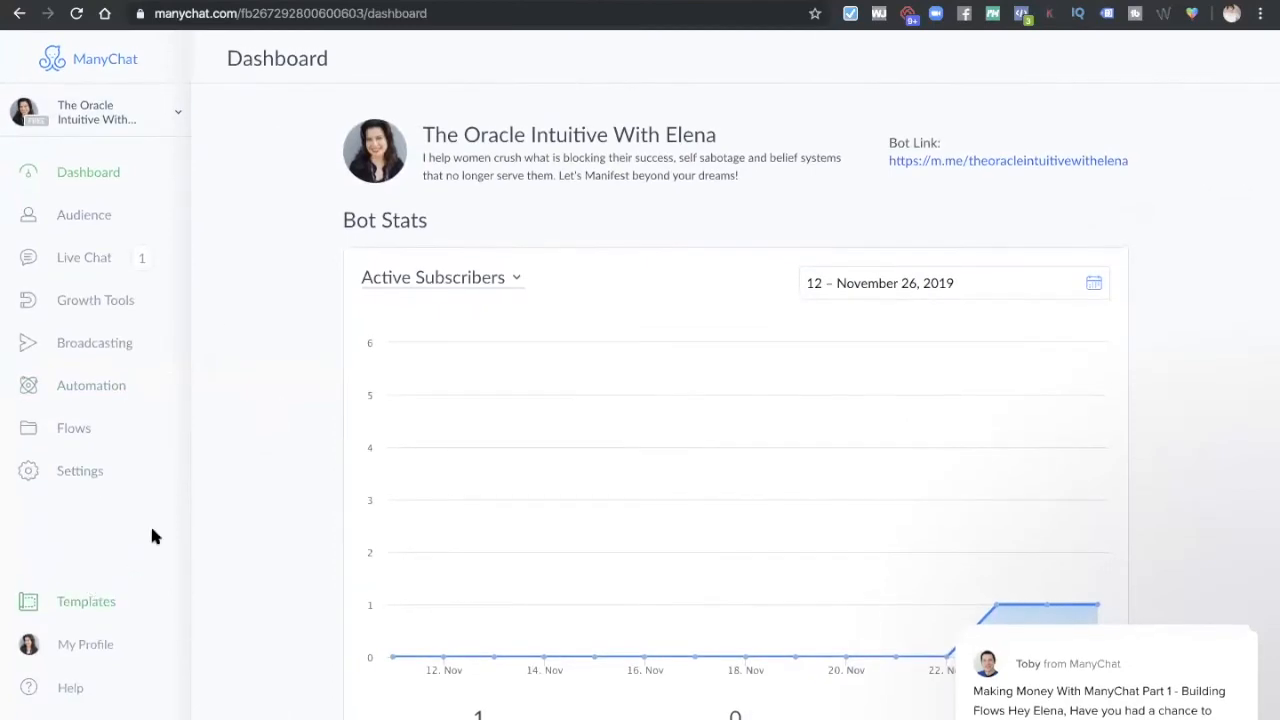
Step: In Settings > Integrations, connect MailChimp by logging in to The Business Medium account
{"action": "left_click", "coordinate": [86, 466]}
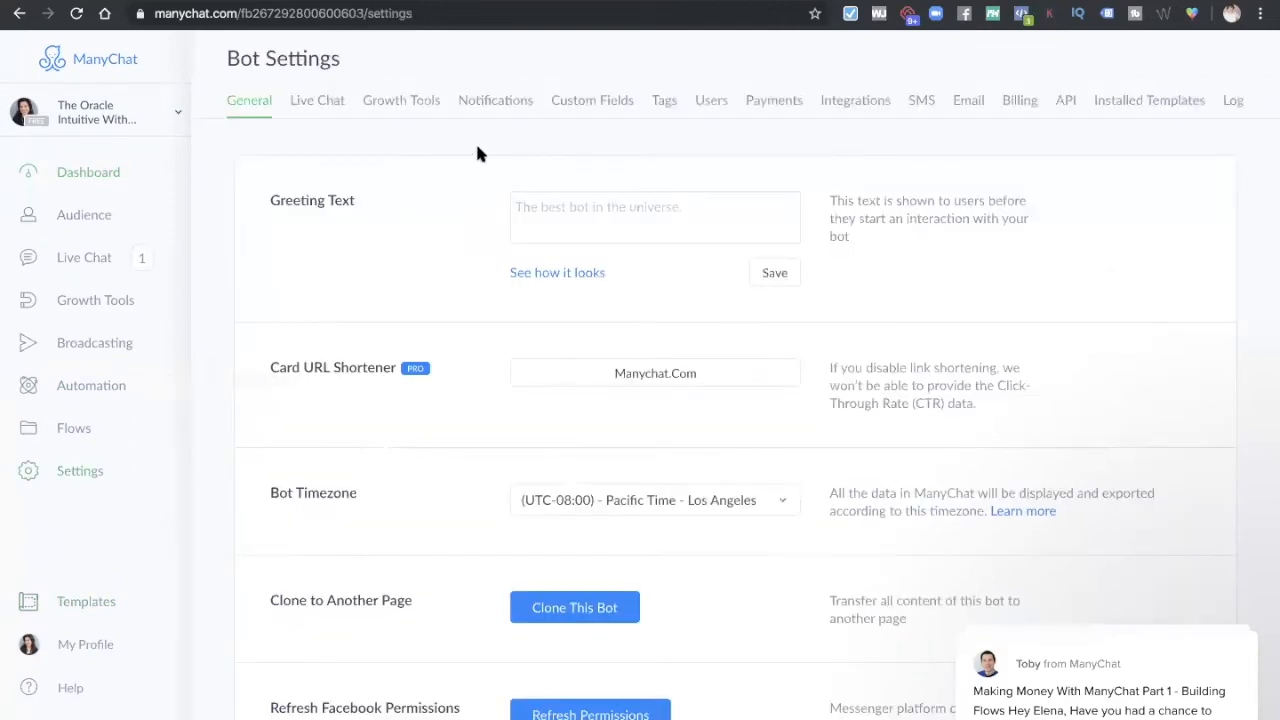
{"action": "left_click", "coordinate": [855, 100]}
{"action": "scroll", "coordinate": [932, 377], "scroll_direction": "down", "scroll_amount": 3}
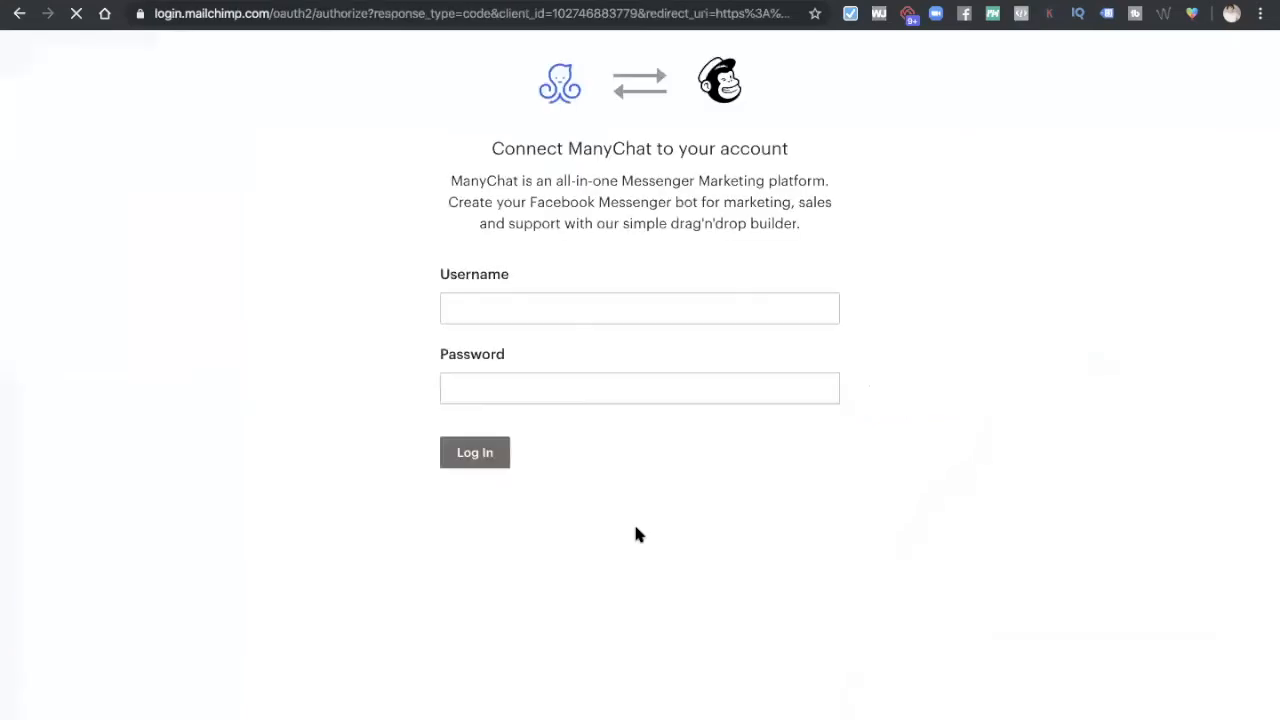
{"action": "left_click", "coordinate": [467, 464]}
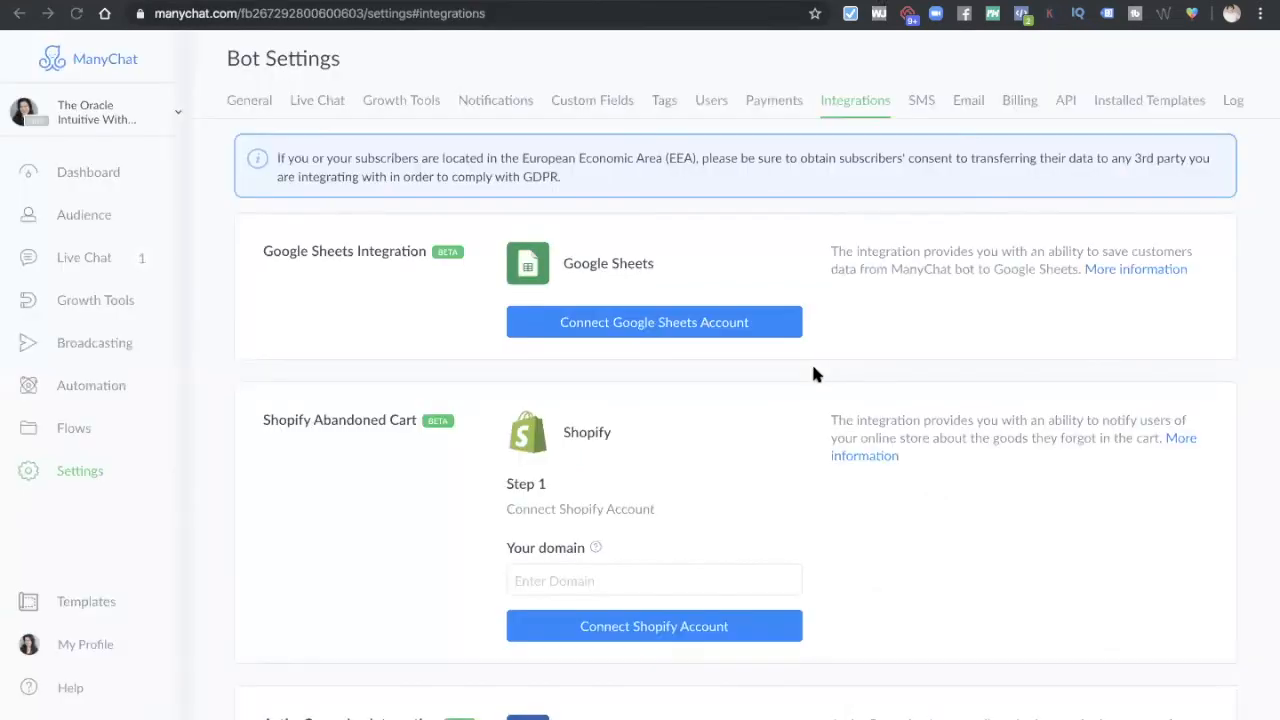
Step: Open the Email field dropdown under Step 2, Link Identity Field
{"action": "scroll", "coordinate": [815, 417], "scroll_direction": "down", "scroll_amount": 5}
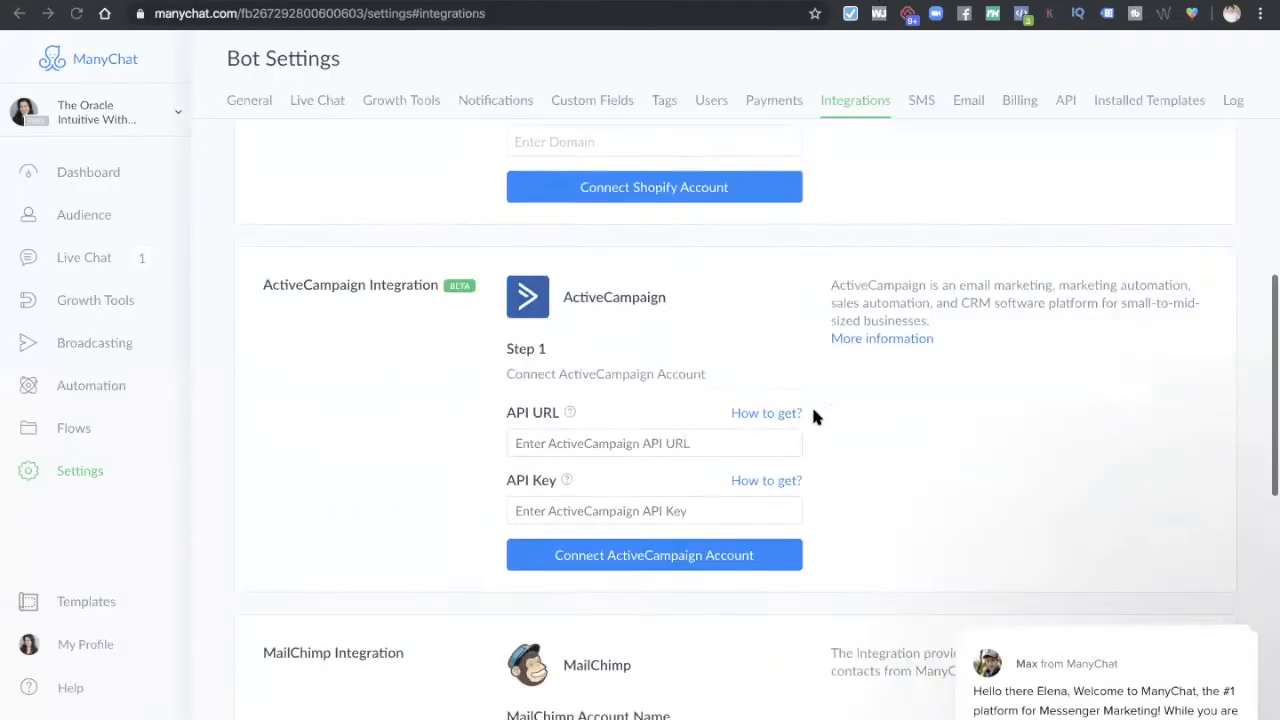
{"action": "scroll", "coordinate": [815, 417], "scroll_direction": "down", "scroll_amount": 2}
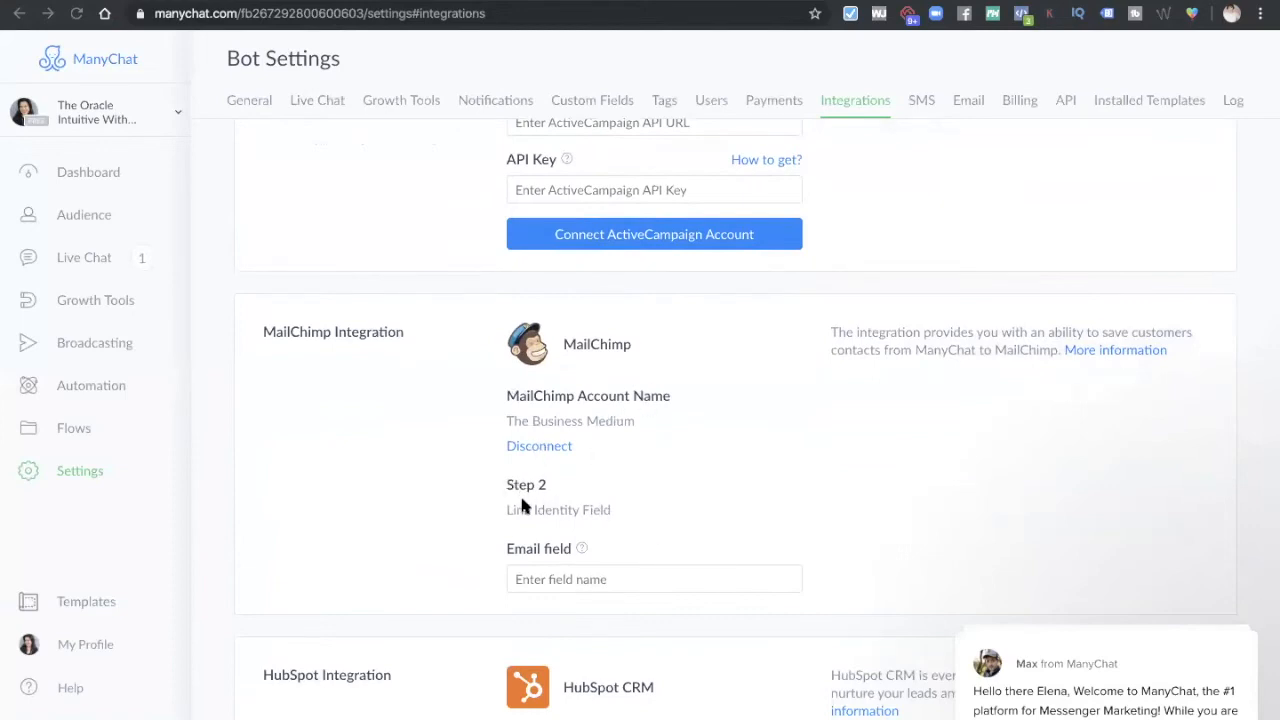
{"action": "left_click_drag", "start_coordinate": [505, 513], "coordinate": [628, 509]}
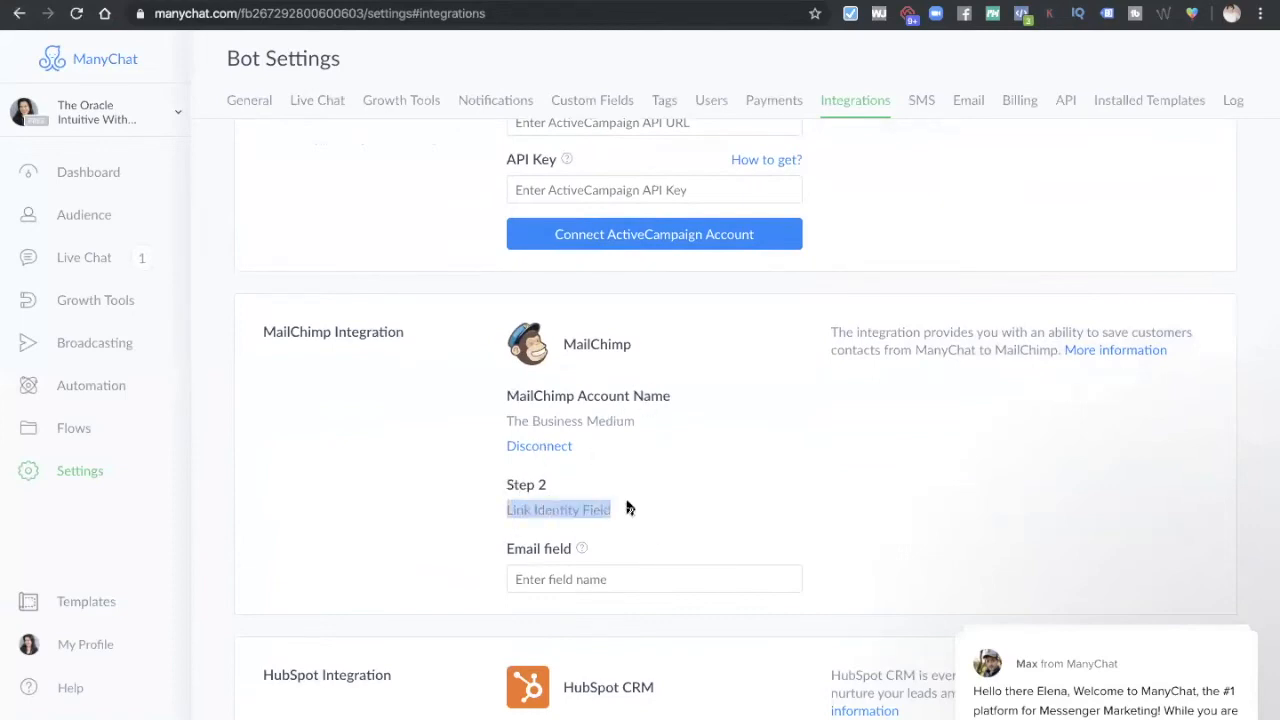
{"action": "left_click", "coordinate": [628, 509]}
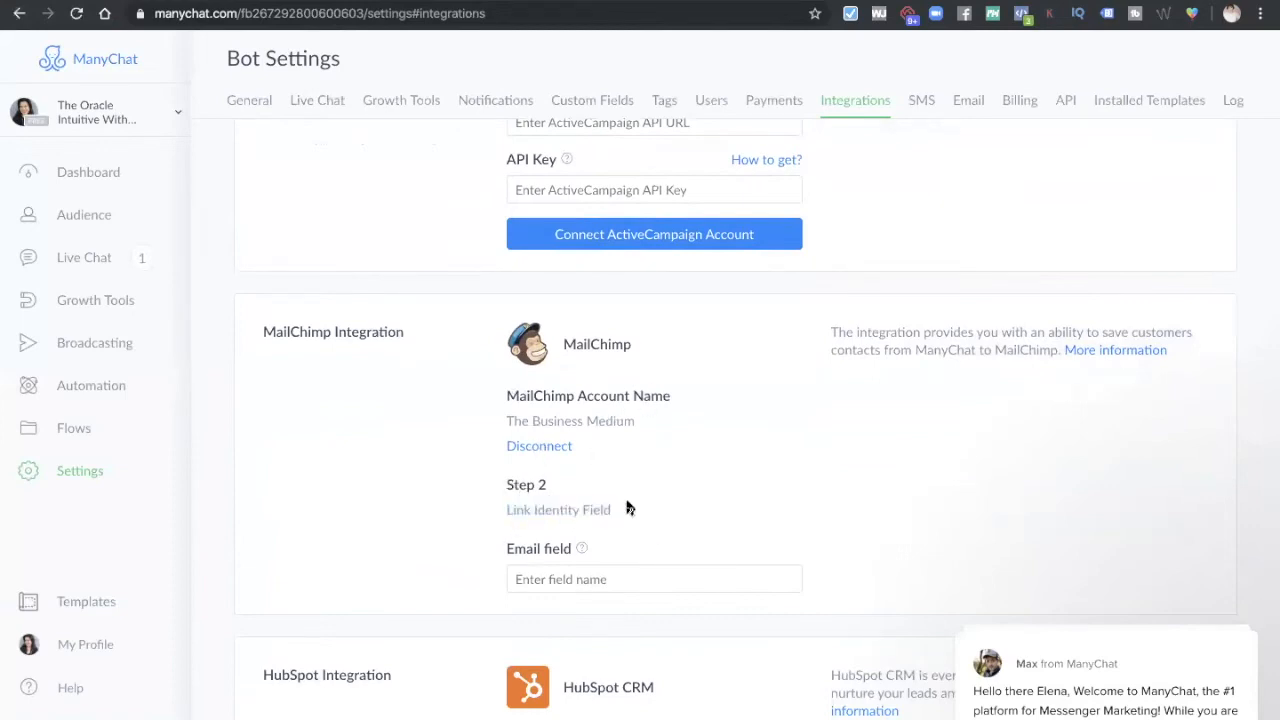
{"action": "left_click", "coordinate": [547, 580]}
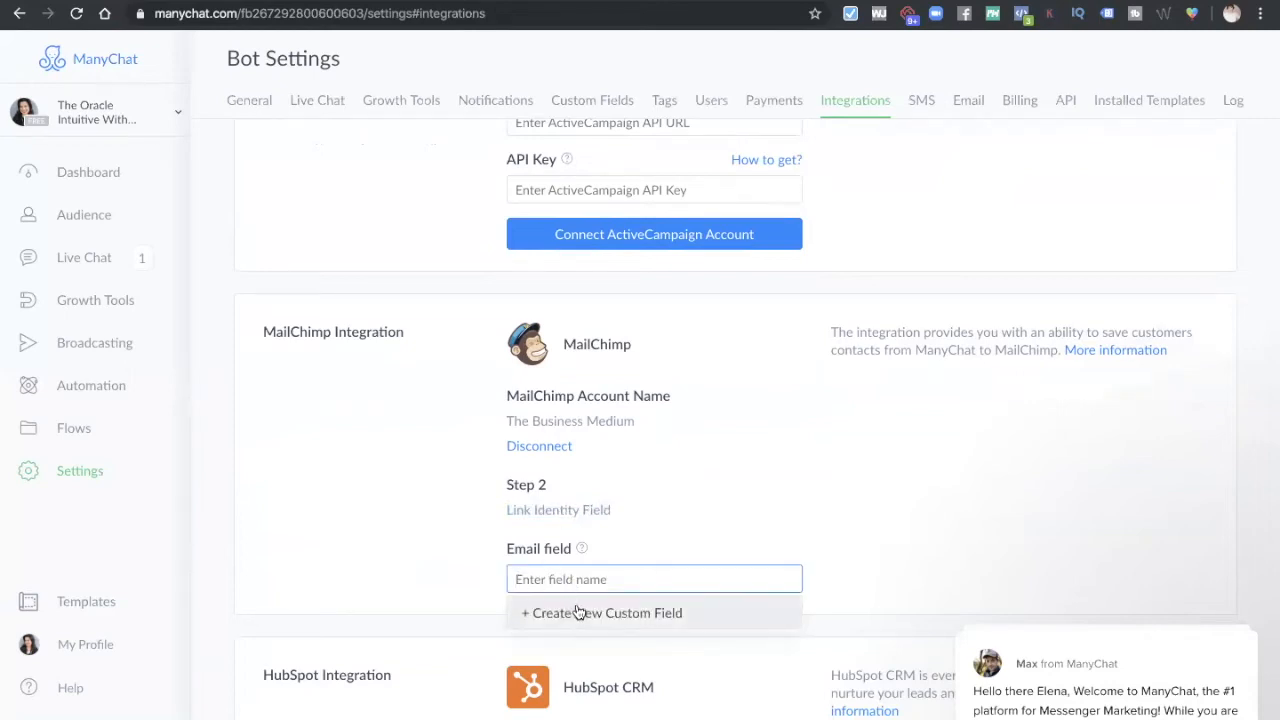
Step: Create a Text custom field named 'Email' and link it as MailChimp's Email field
{"action": "left_click", "coordinate": [578, 611]}
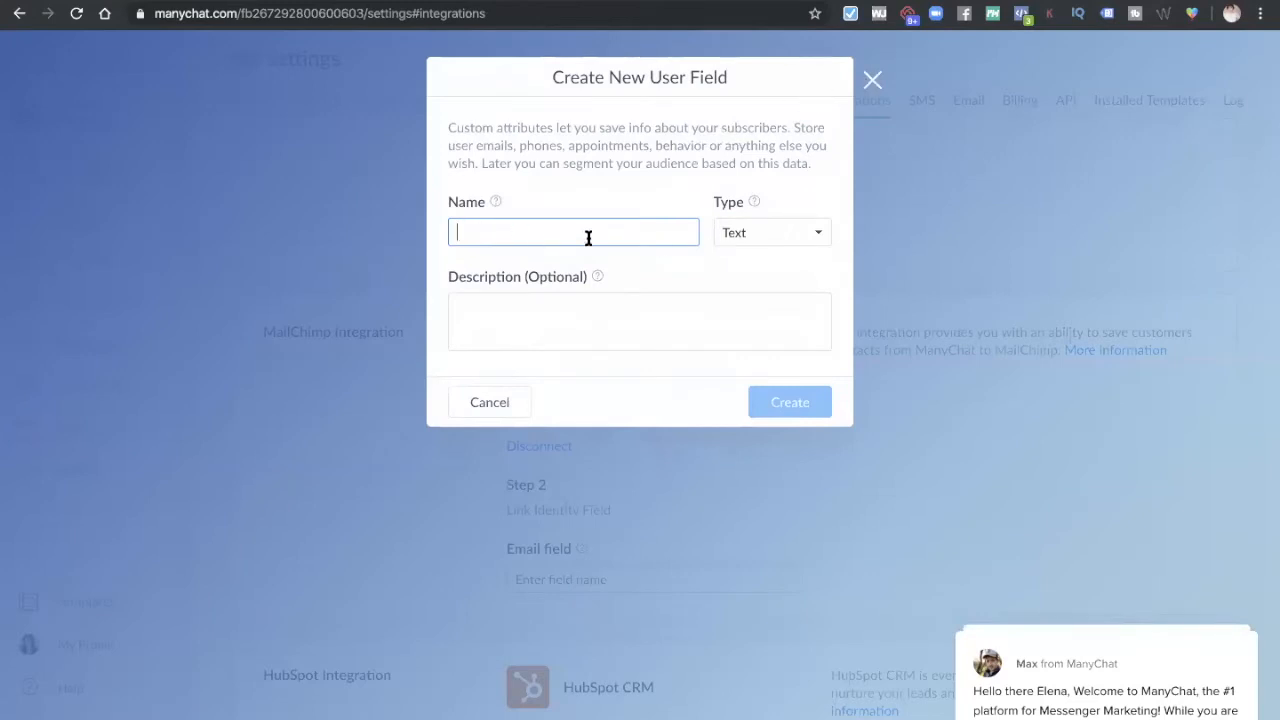
{"action": "left_click", "coordinate": [749, 237]}
{"action": "left_click", "coordinate": [633, 226]}
{"action": "left_click", "coordinate": [586, 228]}
{"action": "type", "text": "Email"}
{"action": "key", "text": "Tab"}
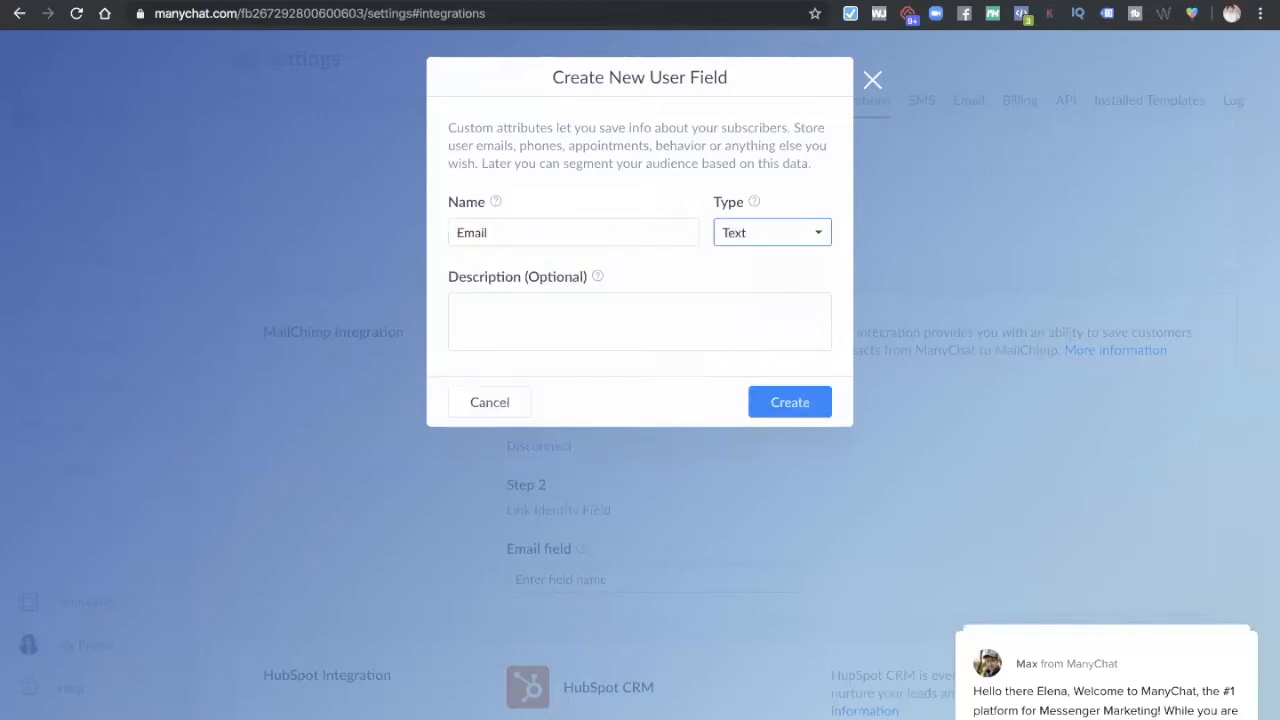
{"action": "key", "text": "Tab"}
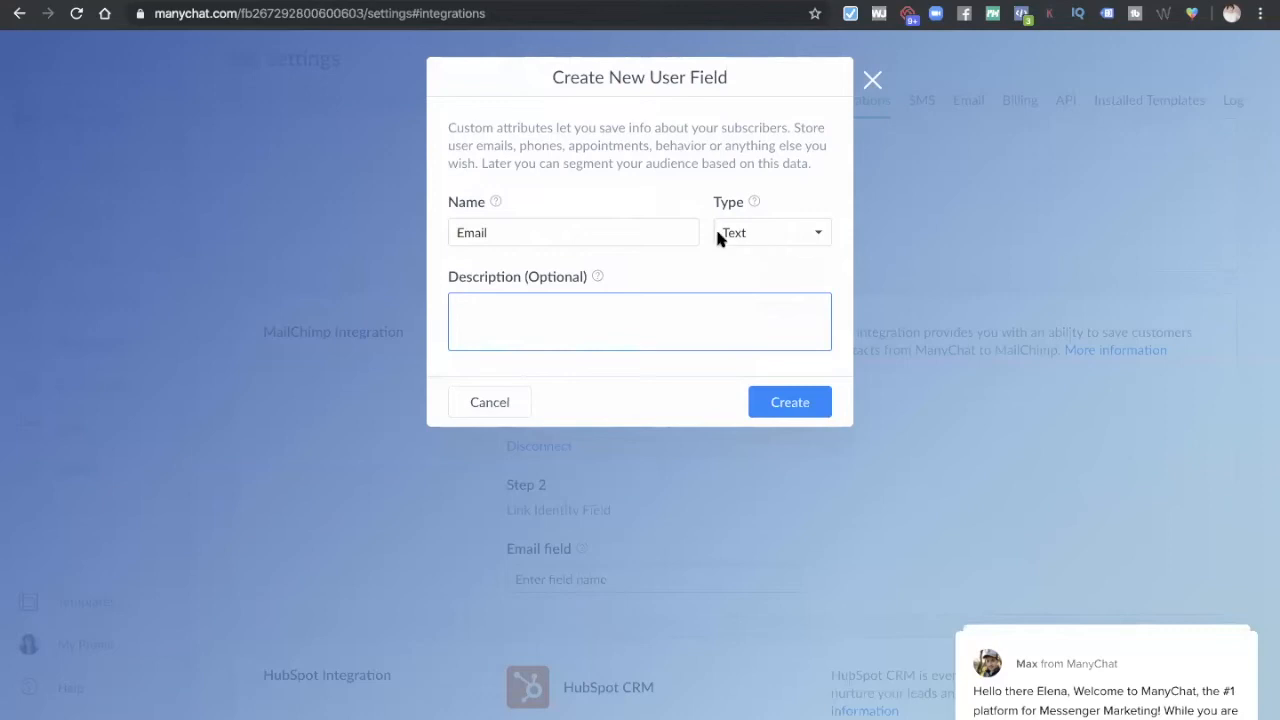
{"action": "left_click", "coordinate": [805, 405]}
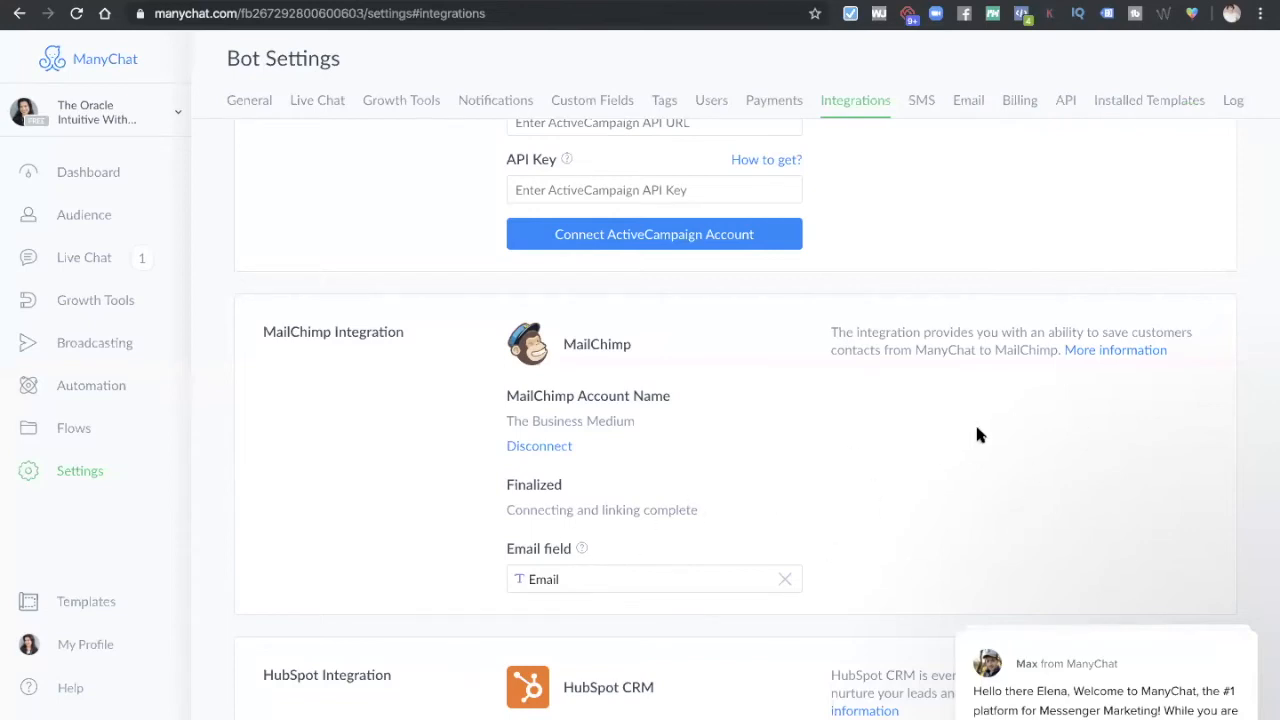
Step: Scroll through the Integrations tab to check the finalized MailChimp section
{"action": "scroll", "coordinate": [978, 434], "scroll_direction": "up", "scroll_amount": 6}
{"action": "scroll", "coordinate": [978, 434], "scroll_direction": "down", "scroll_amount": 6}
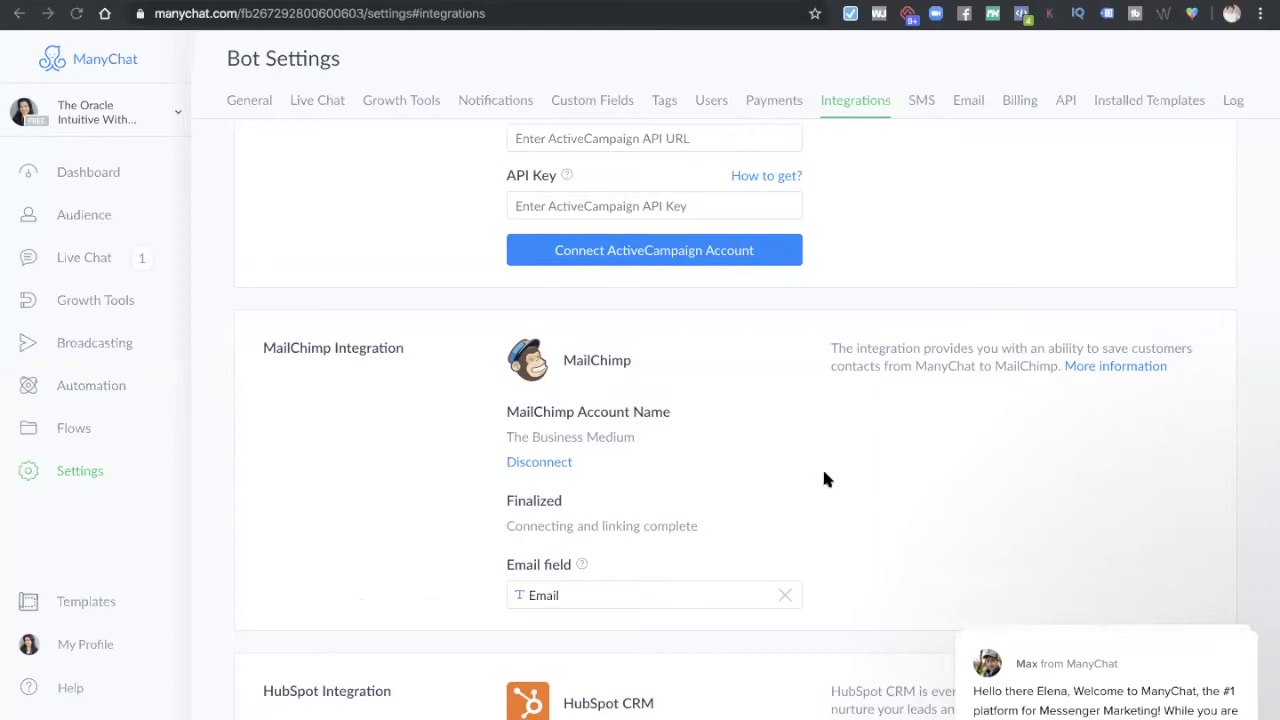
{"action": "scroll", "coordinate": [824, 479], "scroll_direction": "down", "scroll_amount": 4}
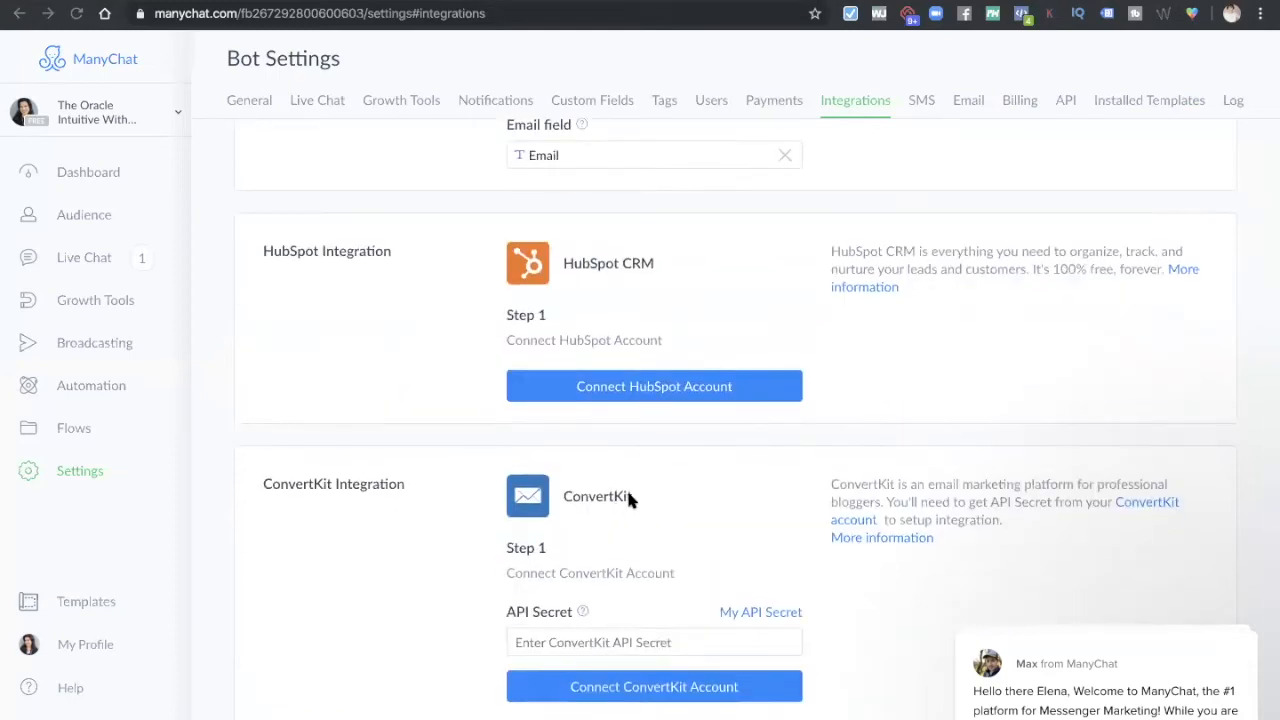
{"action": "scroll", "coordinate": [630, 499], "scroll_direction": "up", "scroll_amount": 3}
{"action": "scroll", "coordinate": [628, 500], "scroll_direction": "down", "scroll_amount": 1}
{"action": "scroll", "coordinate": [628, 500], "scroll_direction": "up", "scroll_amount": 5}
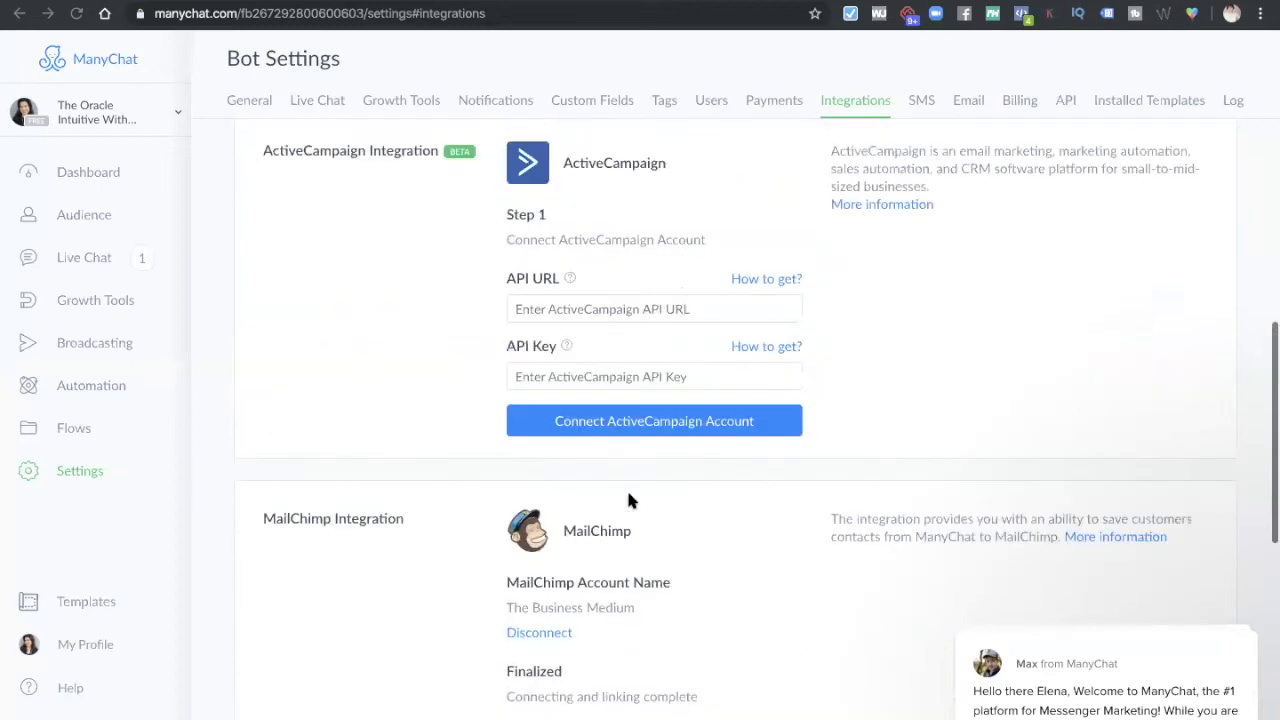
{"action": "scroll", "coordinate": [628, 500], "scroll_direction": "up", "scroll_amount": 3}
{"action": "scroll", "coordinate": [628, 500], "scroll_direction": "down", "scroll_amount": 5}
{"action": "scroll", "coordinate": [628, 497], "scroll_direction": "down", "scroll_amount": 1}
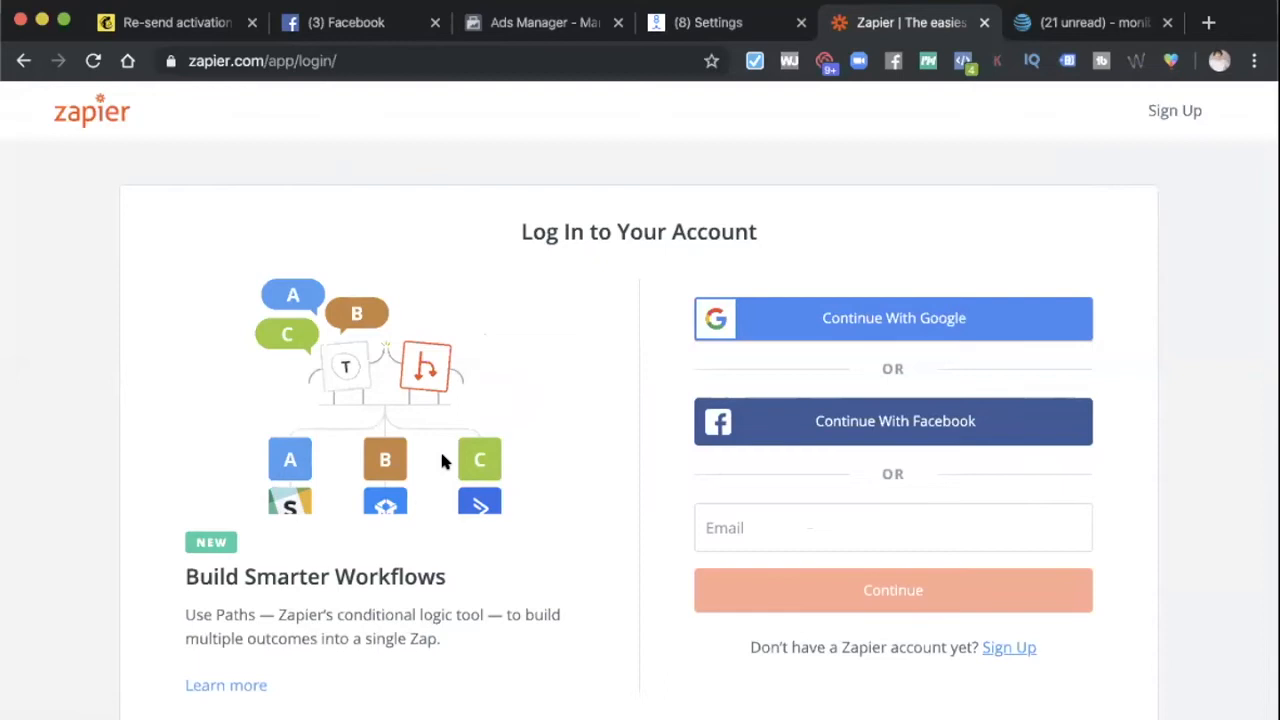
Step: Sign in to Zapier with the Facebook account
{"action": "scroll", "coordinate": [441, 458], "scroll_direction": "down", "scroll_amount": 1}
{"action": "scroll", "coordinate": [441, 458], "scroll_direction": "up", "scroll_amount": 1}
{"action": "left_click", "coordinate": [836, 443]}
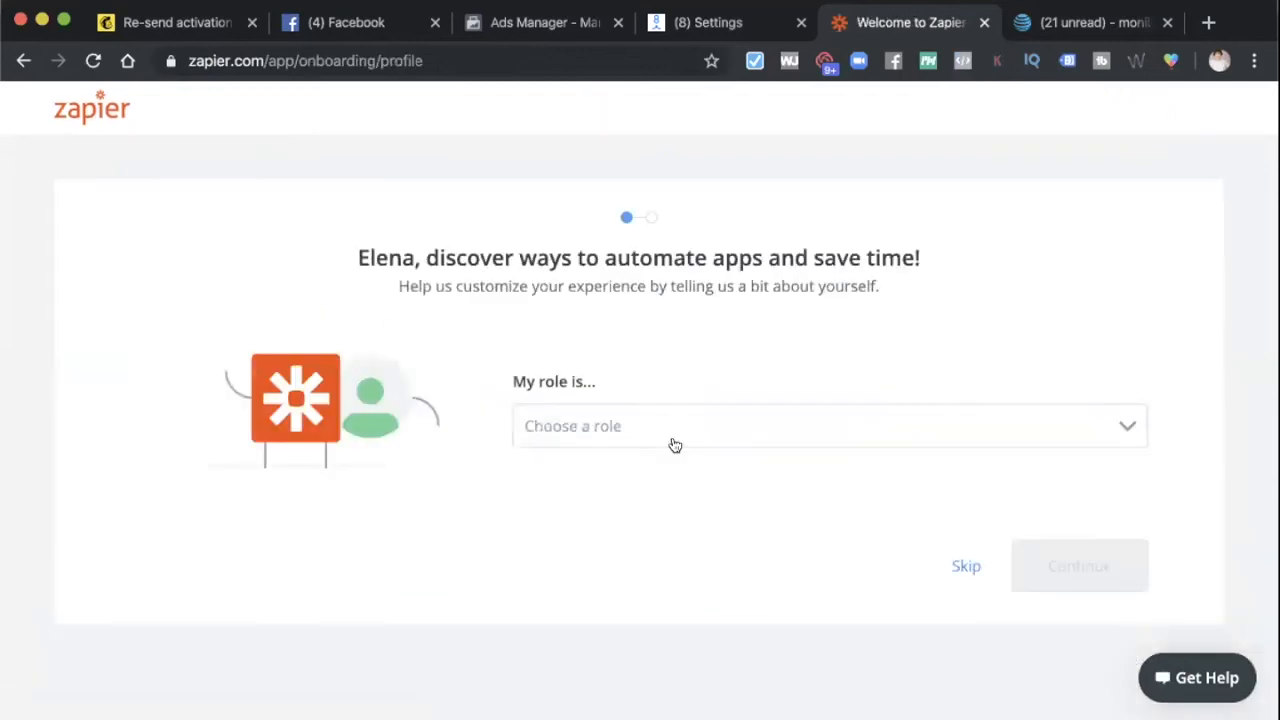
Step: Set the onboarding role to Business owner or founder and continue
{"action": "left_click", "coordinate": [675, 434]}
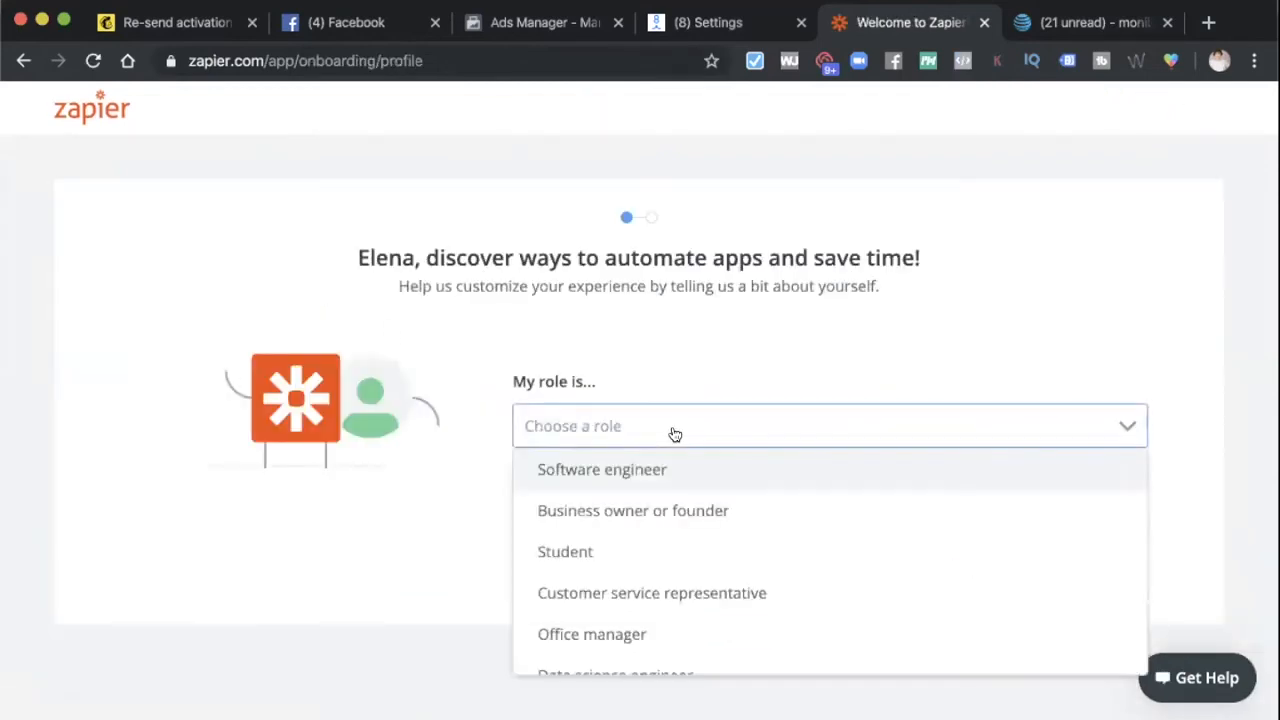
{"action": "left_click", "coordinate": [674, 516]}
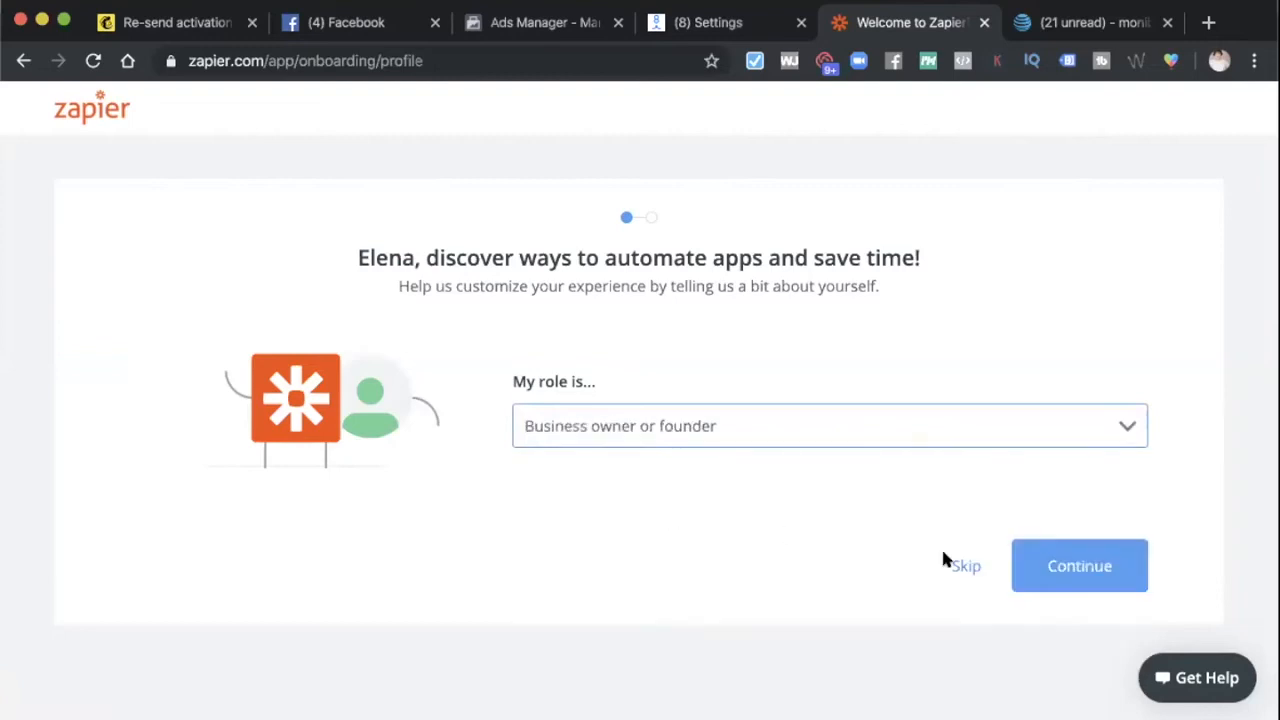
{"action": "left_click", "coordinate": [1067, 566]}
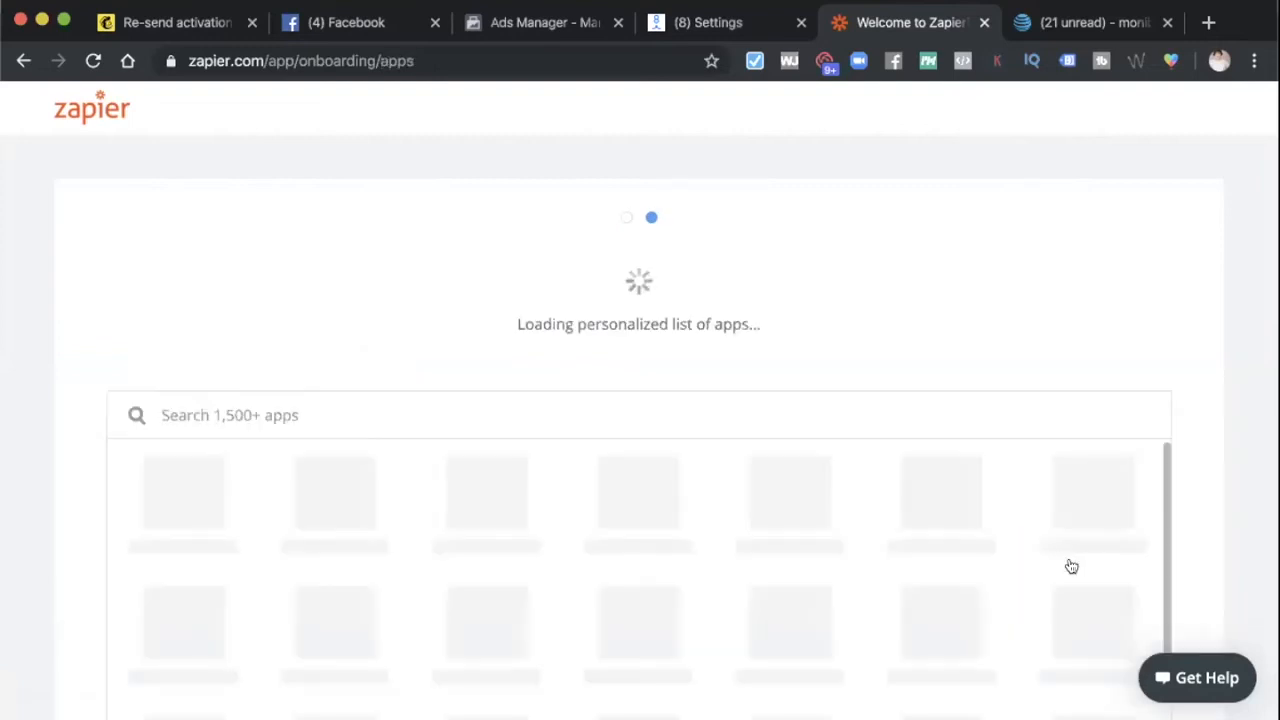
Step: Maximise the browser, pick Mailchimp as an app you use, and finish setup
{"action": "left_click", "coordinate": [63, 20]}
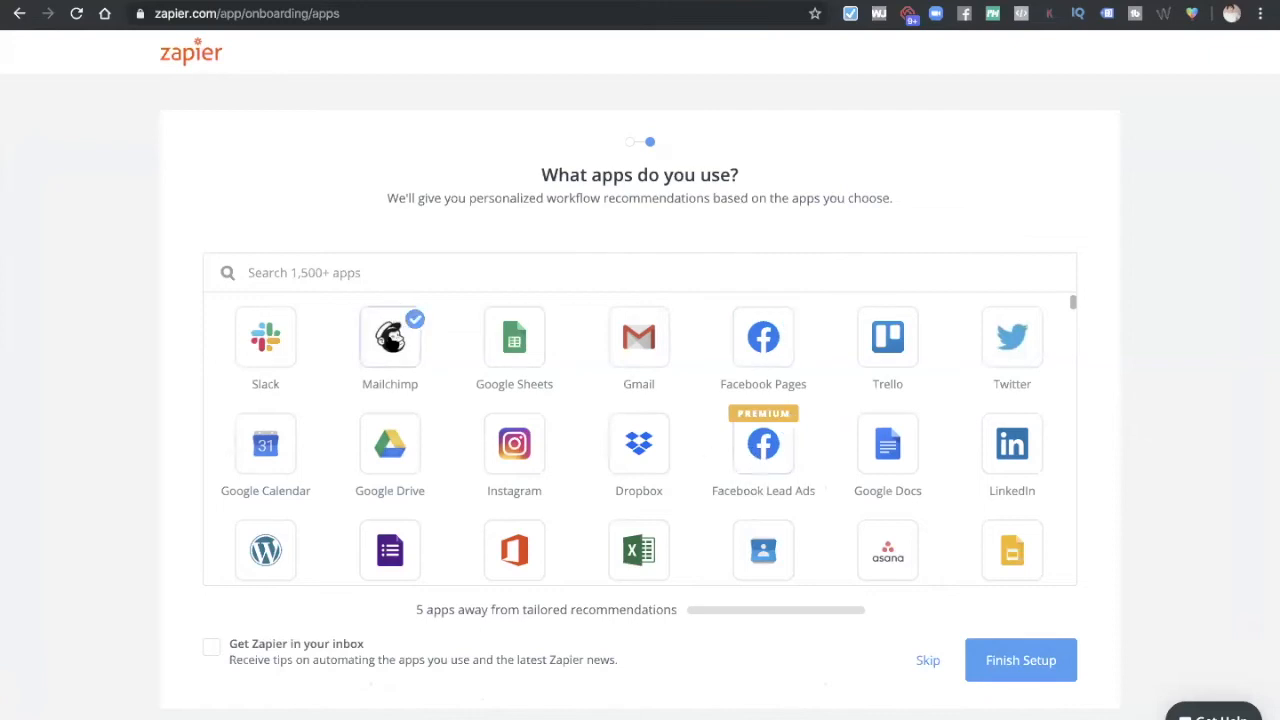
{"action": "left_click", "coordinate": [390, 337]}
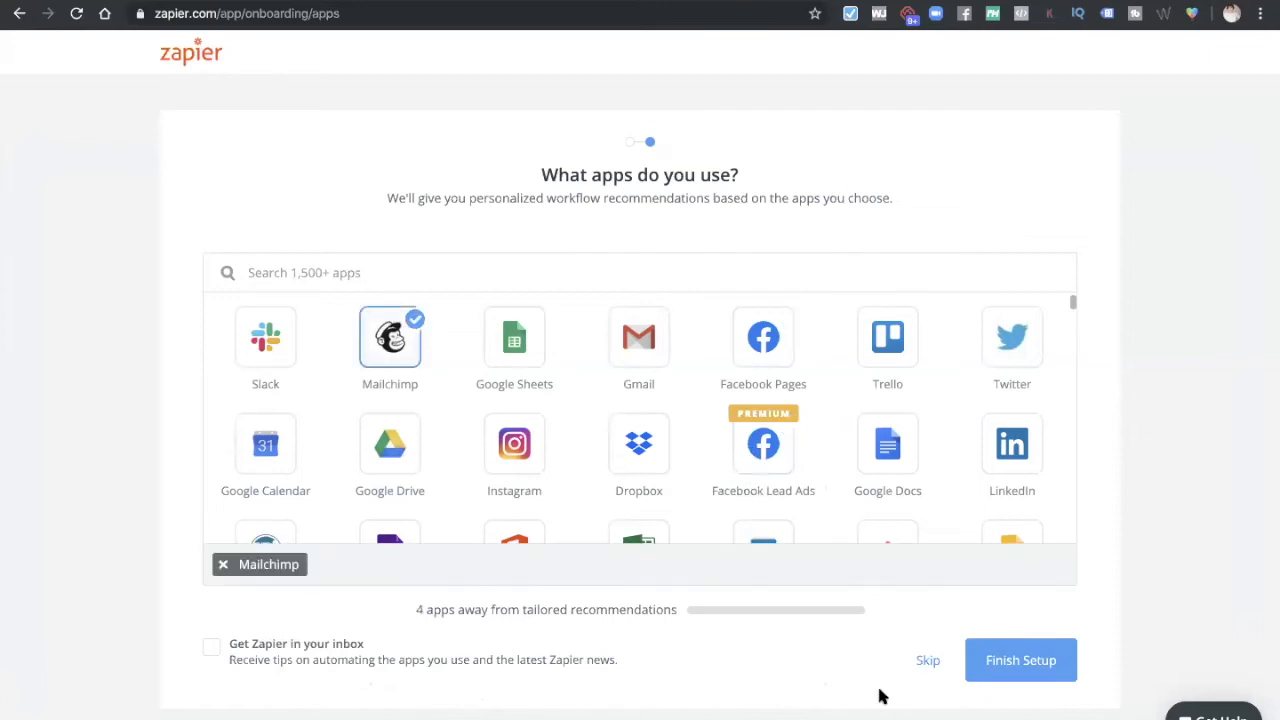
{"action": "scroll", "coordinate": [986, 508], "scroll_direction": "down", "scroll_amount": 4}
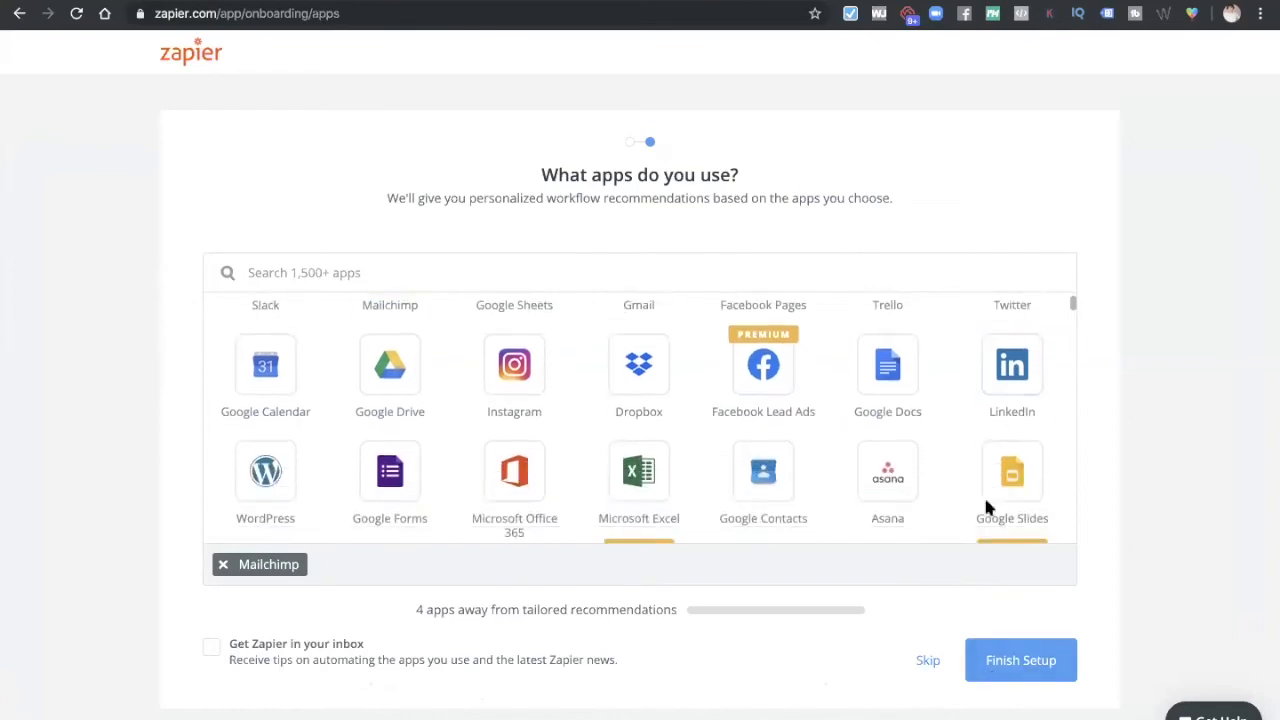
{"action": "scroll", "coordinate": [986, 508], "scroll_direction": "up", "scroll_amount": 4}
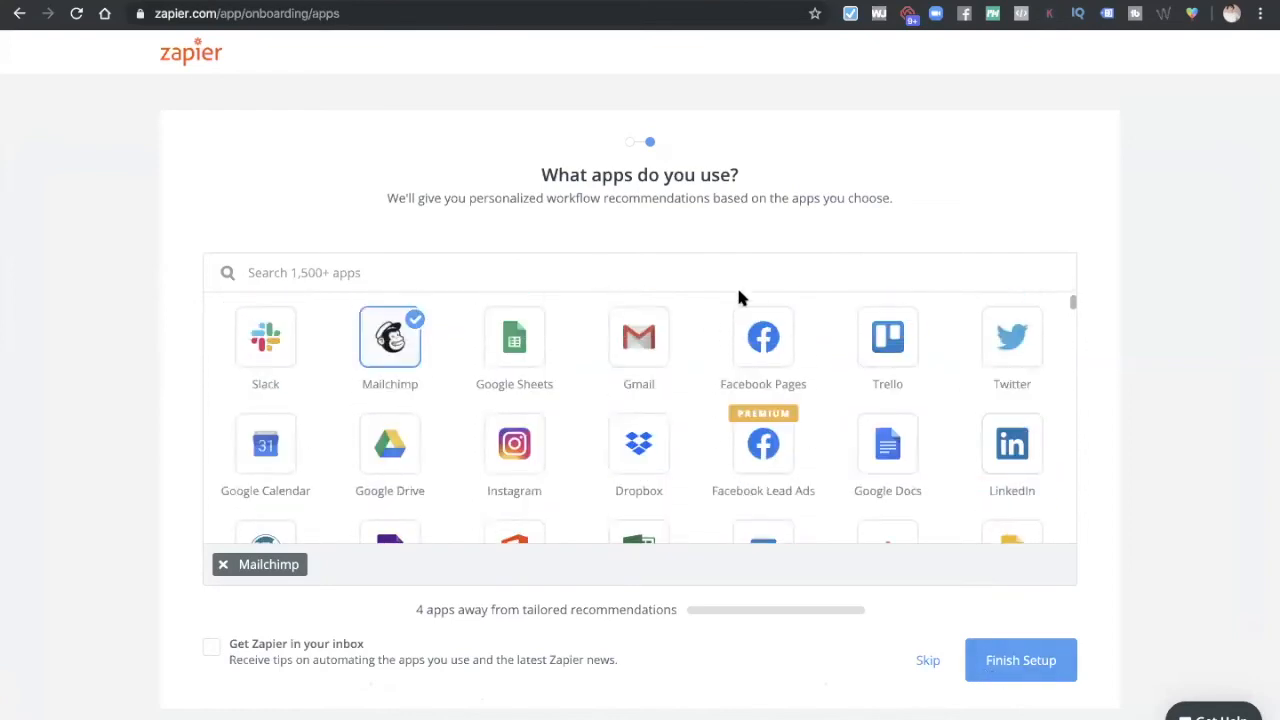
{"action": "scroll", "coordinate": [830, 420], "scroll_direction": "down", "scroll_amount": 1}
{"action": "scroll", "coordinate": [841, 437], "scroll_direction": "down", "scroll_amount": 5}
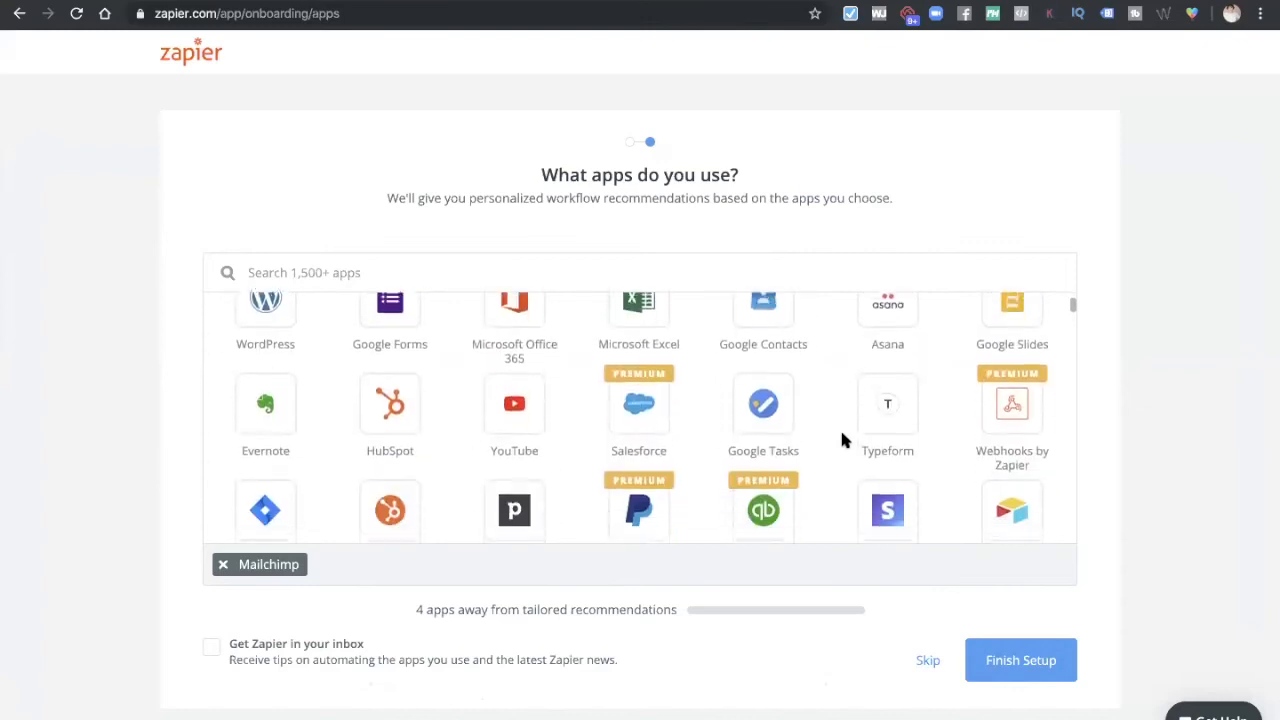
{"action": "scroll", "coordinate": [841, 437], "scroll_direction": "up", "scroll_amount": 6}
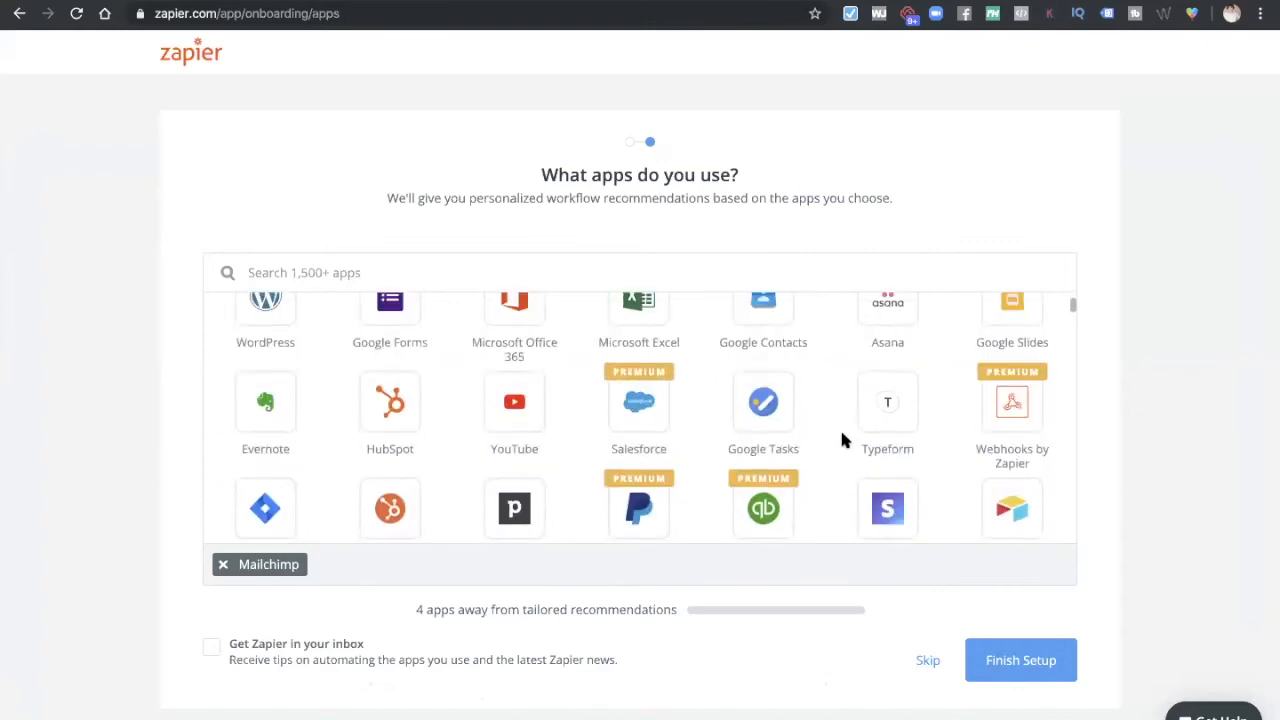
{"action": "left_click", "coordinate": [1010, 668]}
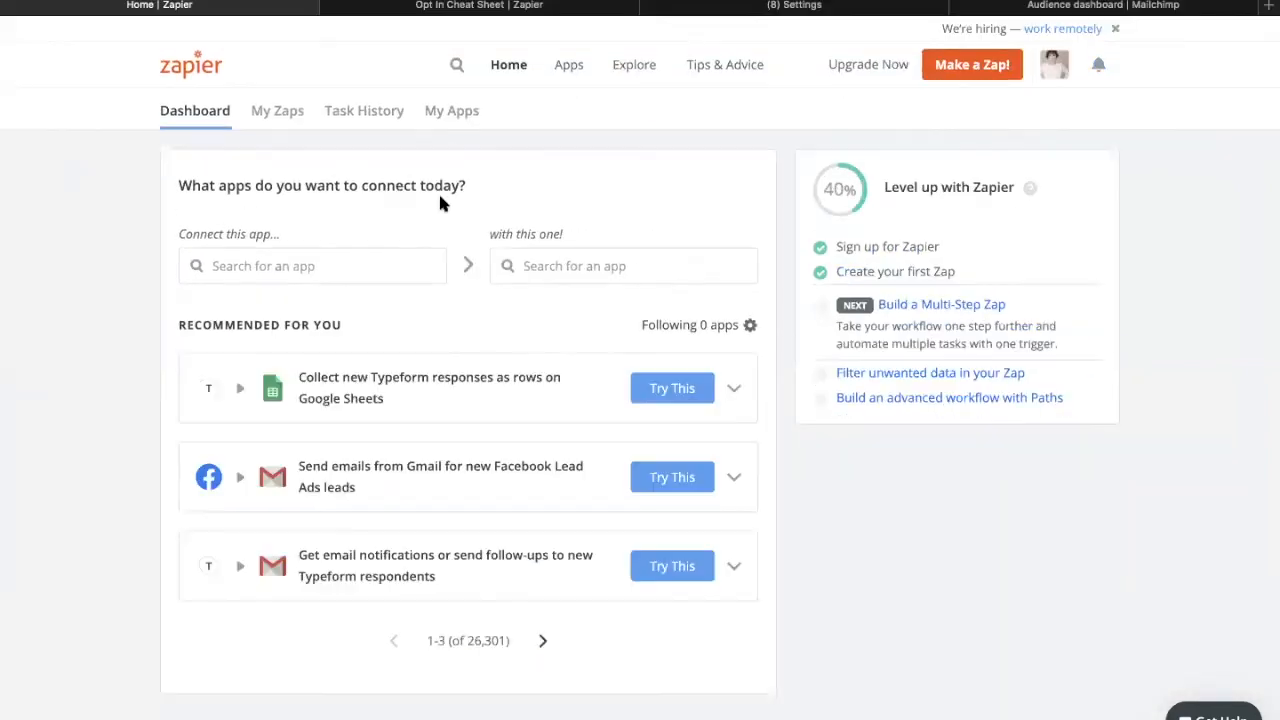
Step: Search 'man' to choose ManyChat, then 'mail' to pair it with Mailchimp
{"action": "left_click", "coordinate": [287, 268]}
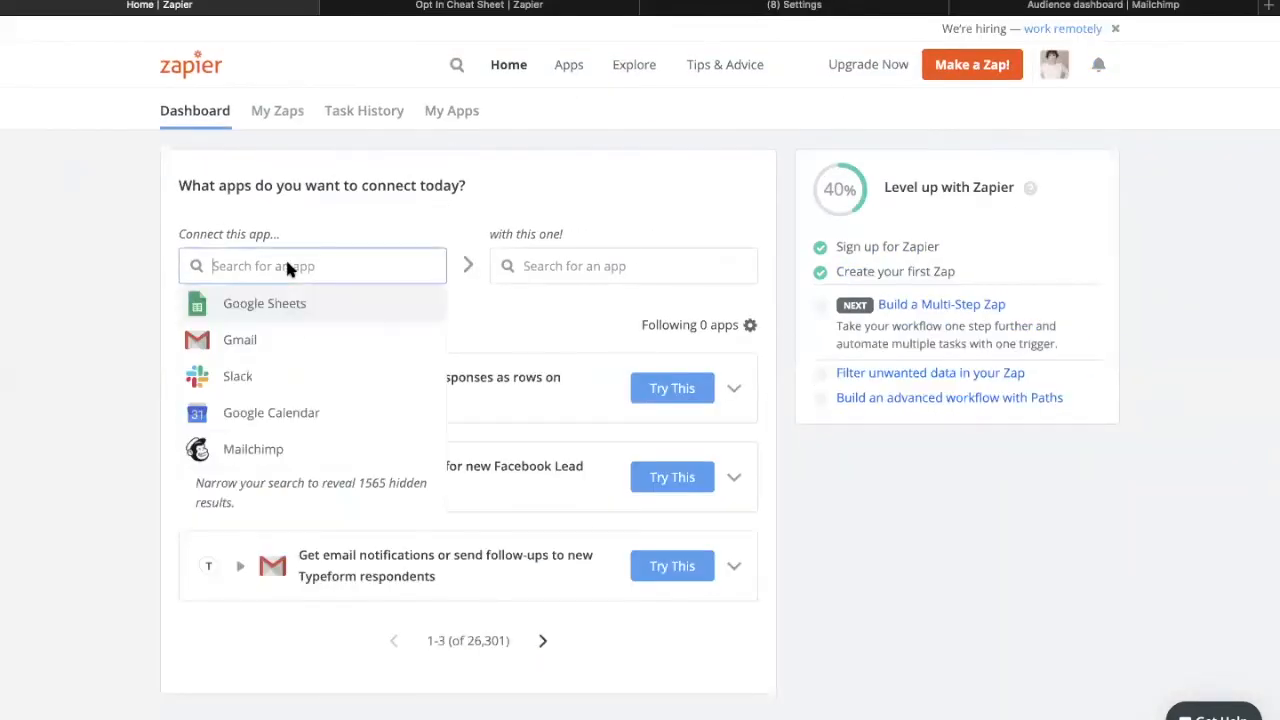
{"action": "type", "text": "man"}
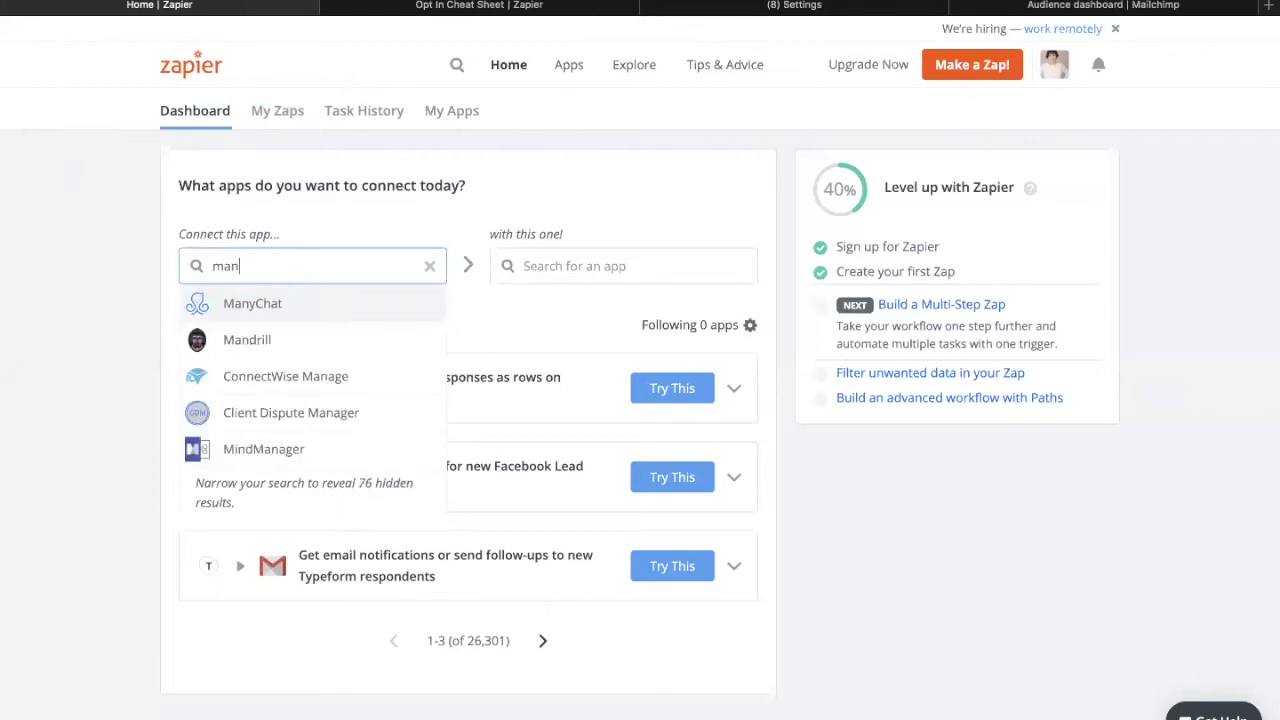
{"action": "left_click", "coordinate": [278, 309]}
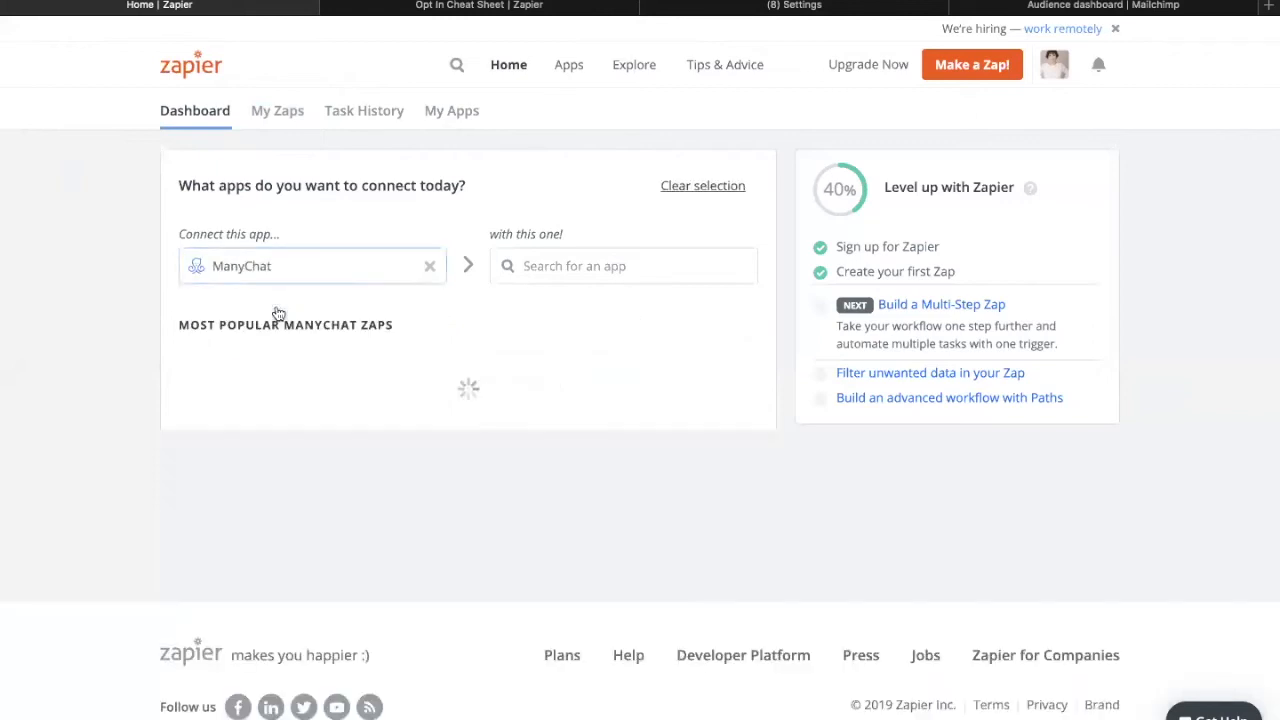
{"action": "left_click", "coordinate": [541, 272]}
{"action": "type", "text": "mail"}
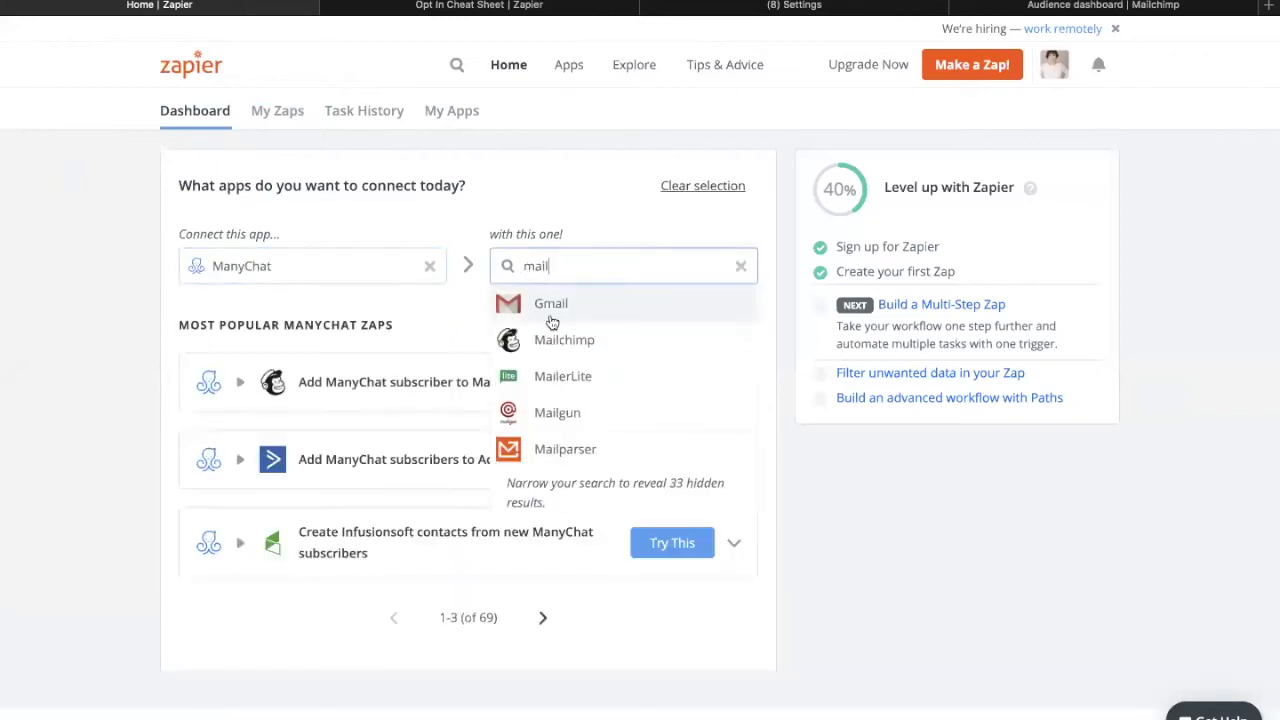
{"action": "left_click", "coordinate": [557, 342]}
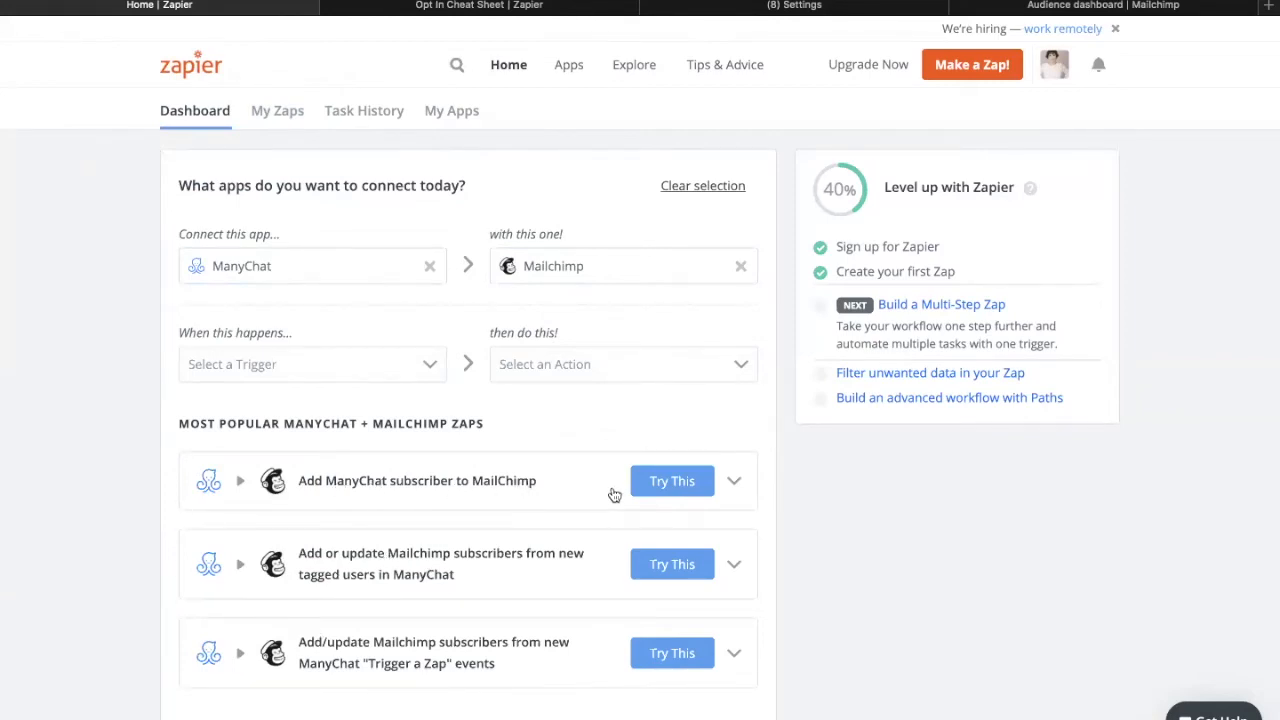
Step: Try the Add ManyChat subscriber to MailChimp zap and reconnect the ManyChat trigger account
{"action": "left_click", "coordinate": [672, 484]}
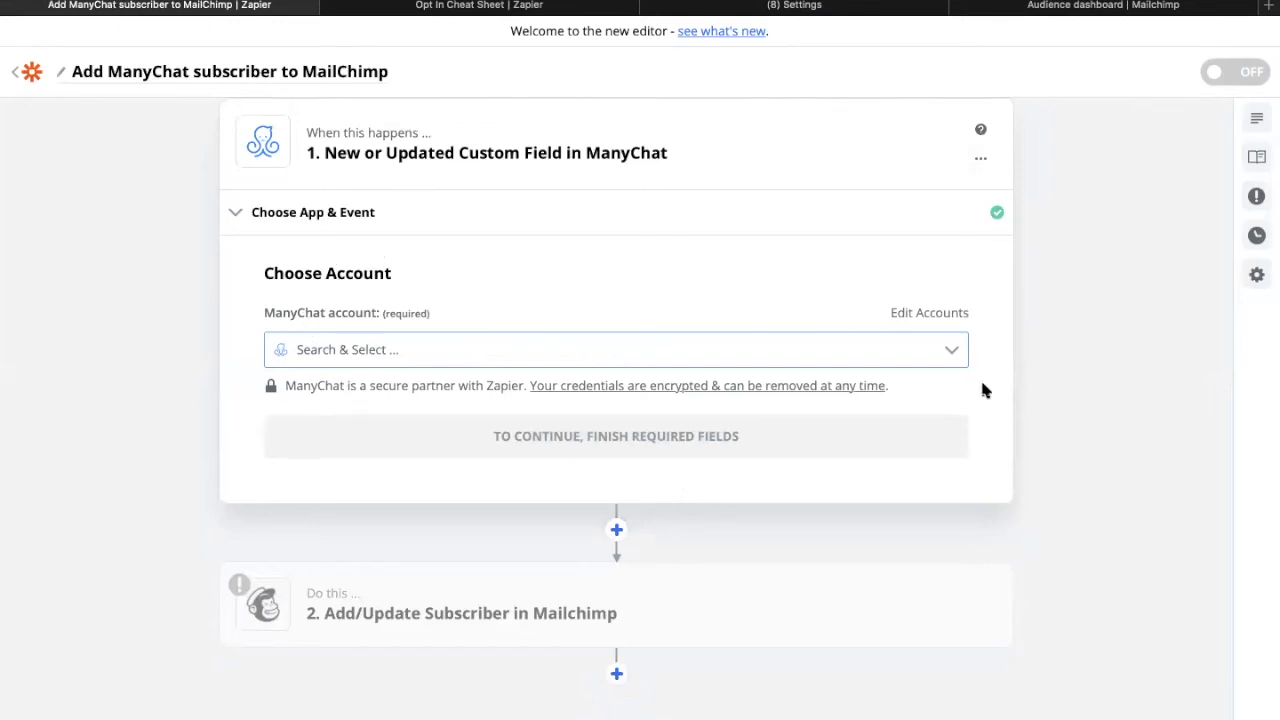
{"action": "left_click", "coordinate": [953, 351]}
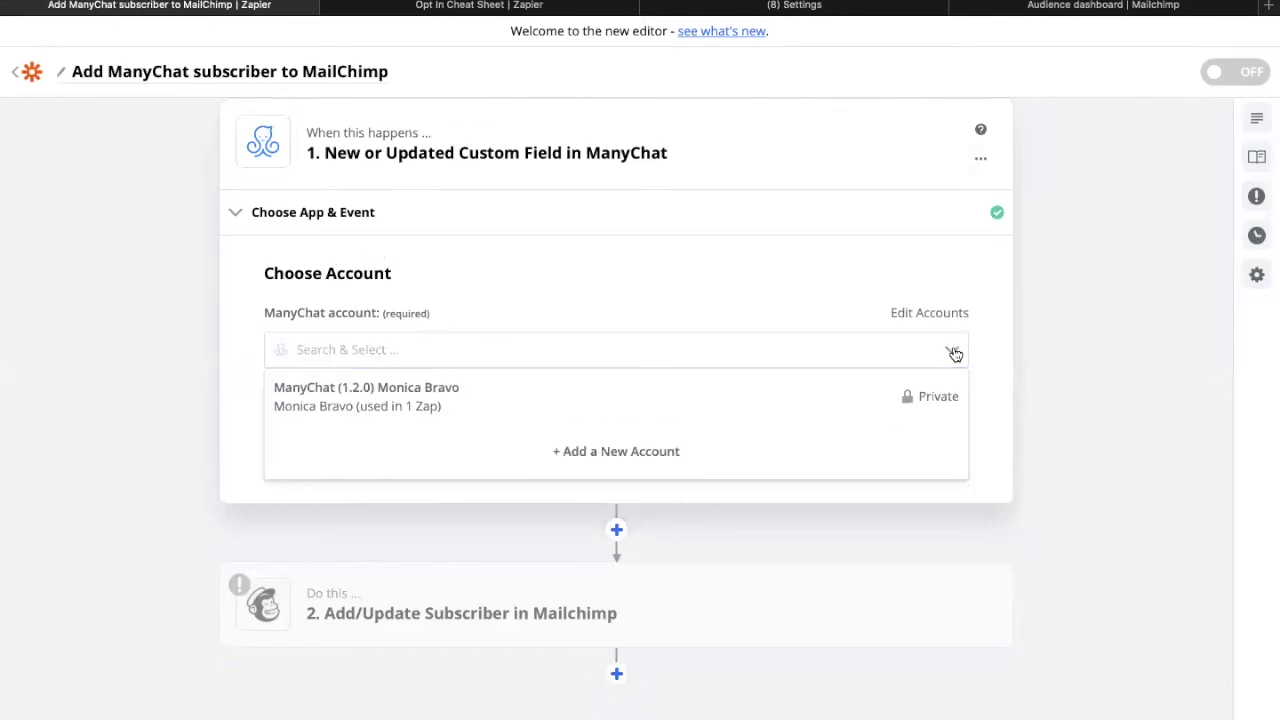
{"action": "left_click", "coordinate": [333, 400]}
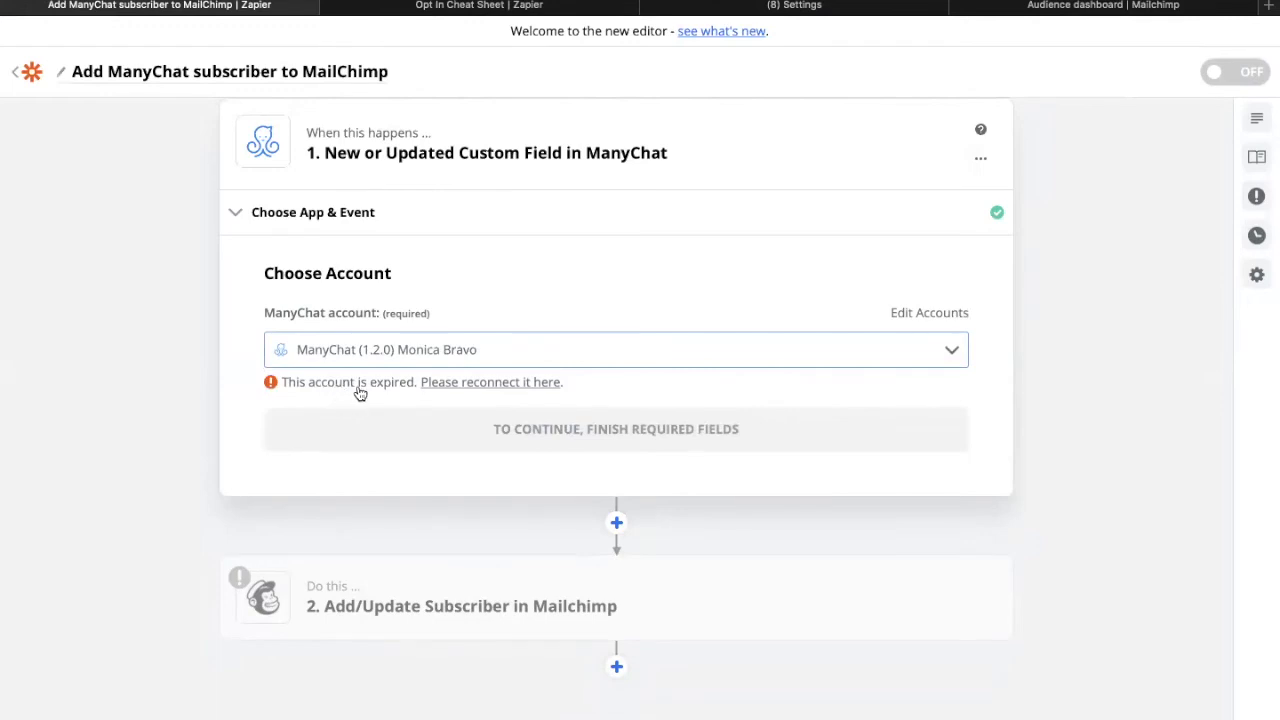
{"action": "left_click", "coordinate": [459, 386]}
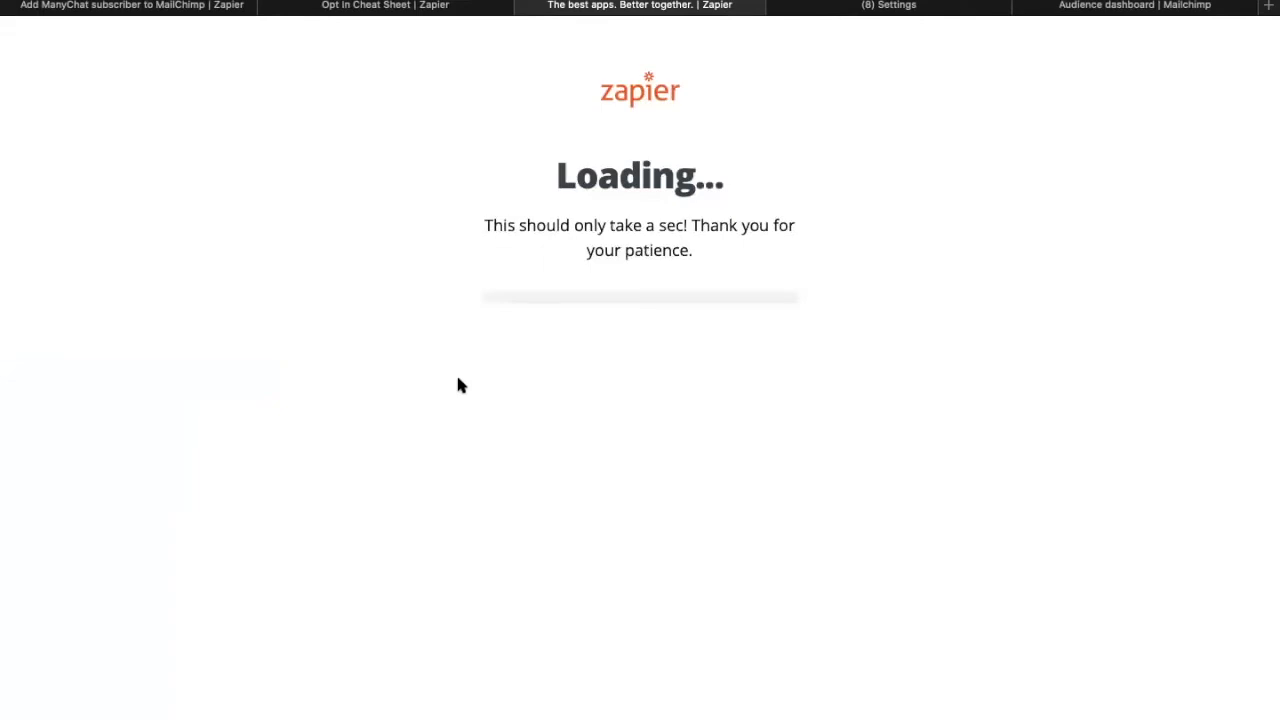
{"action": "left_click", "coordinate": [784, 98]}
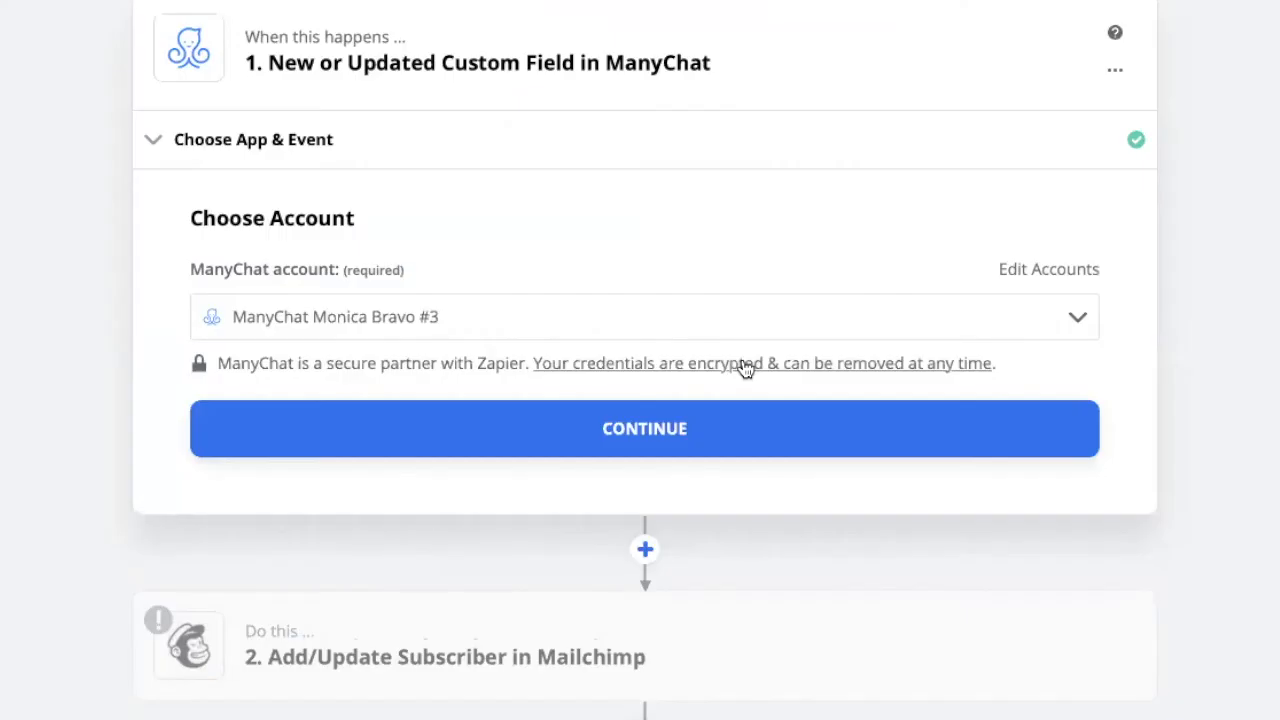
Step: Confirm the ManyChat account and set the trigger's Custom Field to Email
{"action": "left_click", "coordinate": [651, 428]}
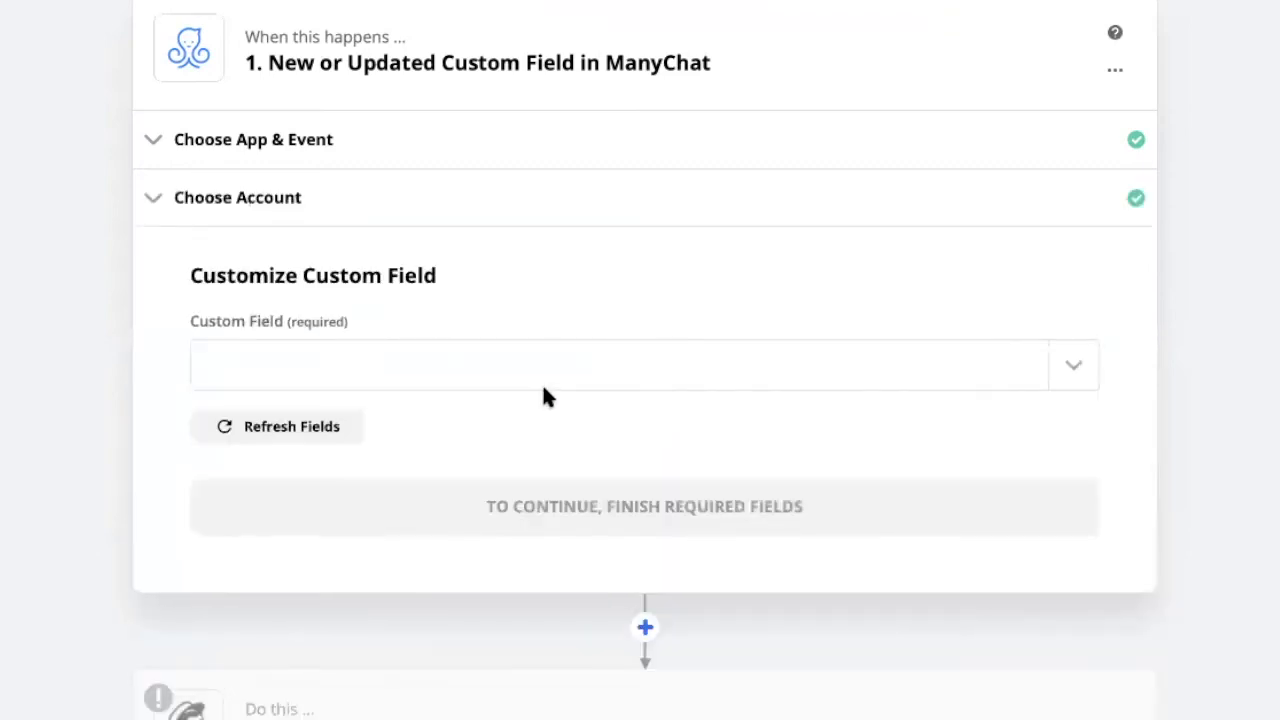
{"action": "left_click", "coordinate": [1090, 380]}
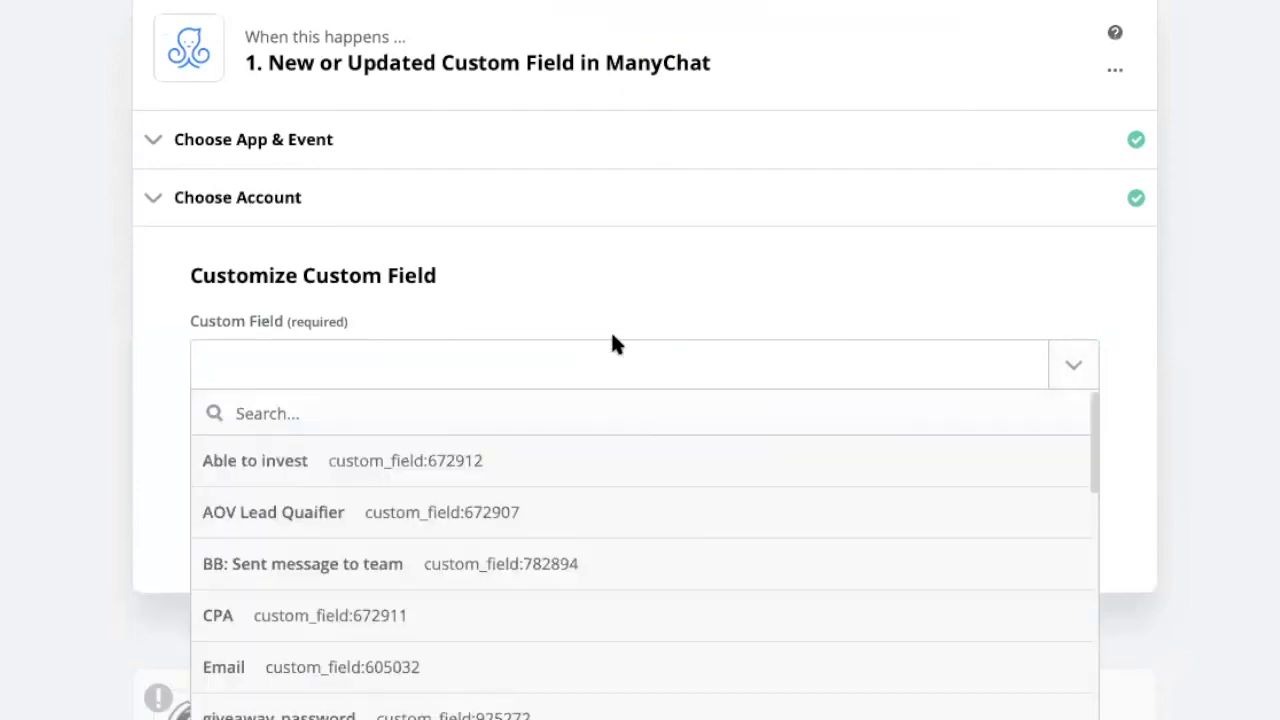
{"action": "type", "text": "email"}
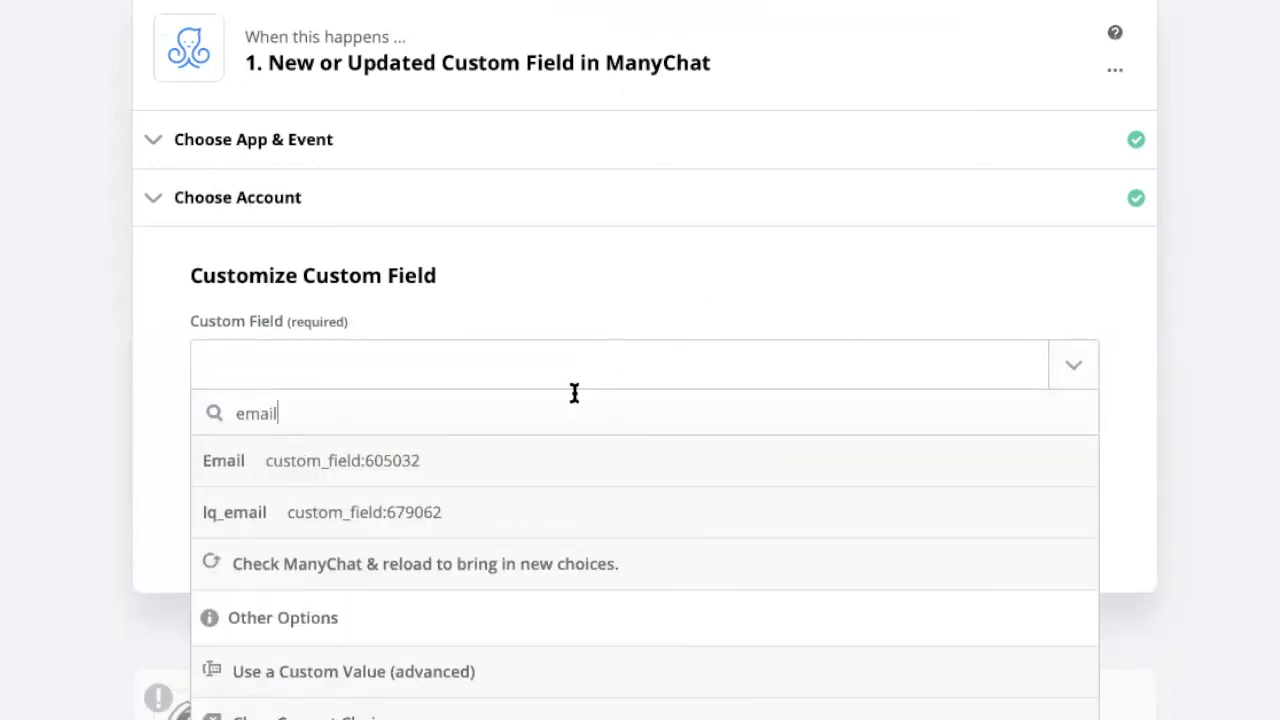
{"action": "left_click", "coordinate": [424, 464]}
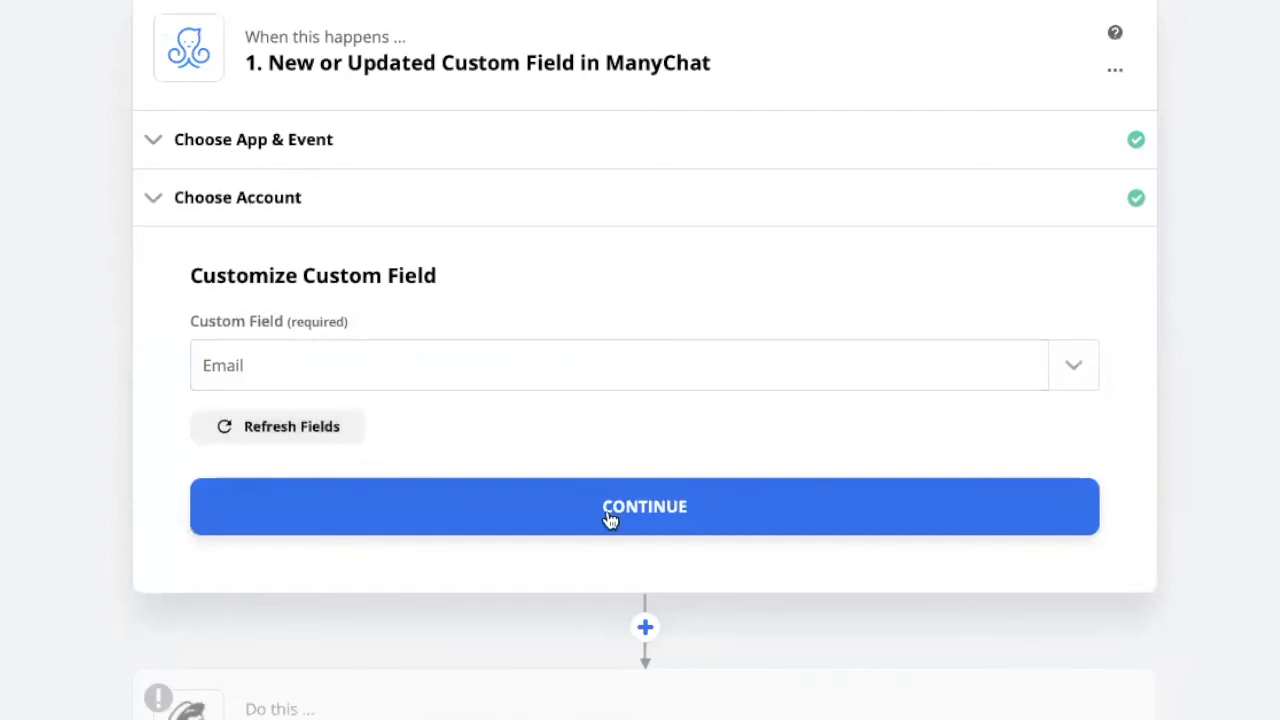
{"action": "left_click", "coordinate": [670, 507]}
{"action": "left_click", "coordinate": [670, 507]}
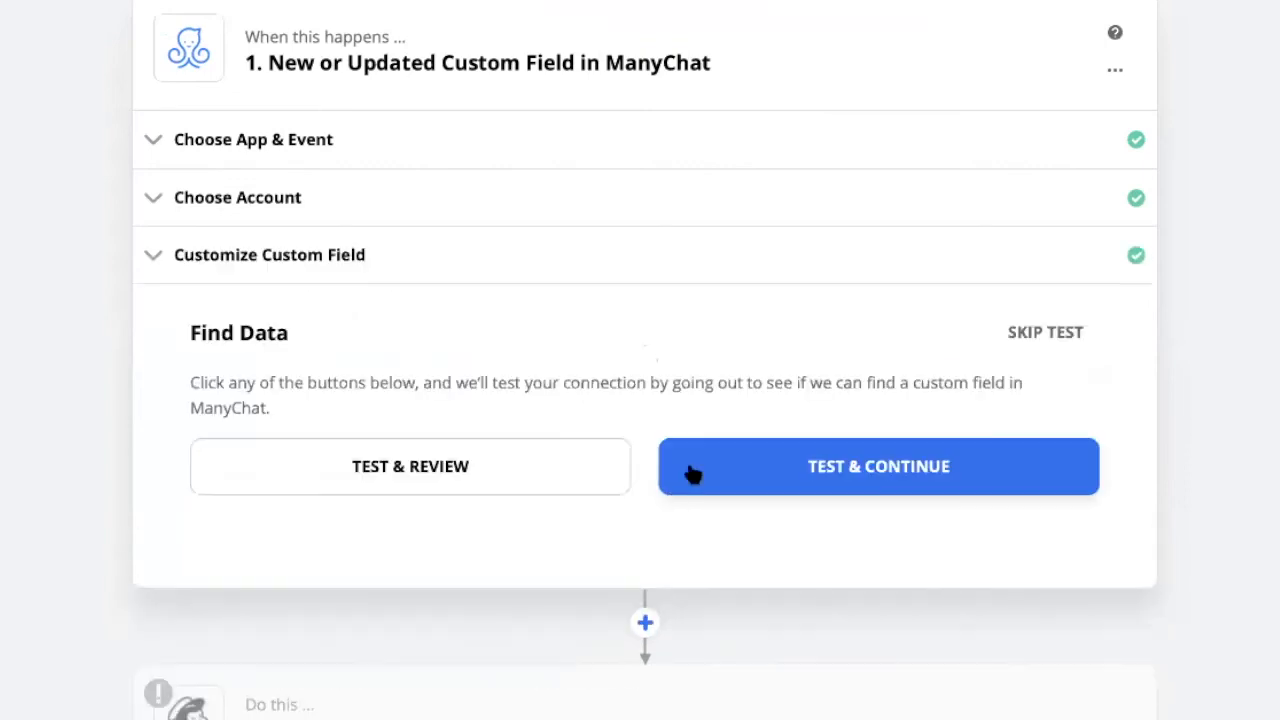
Step: Test the trigger and review the pulled Custom Field A sample
{"action": "left_click", "coordinate": [503, 477]}
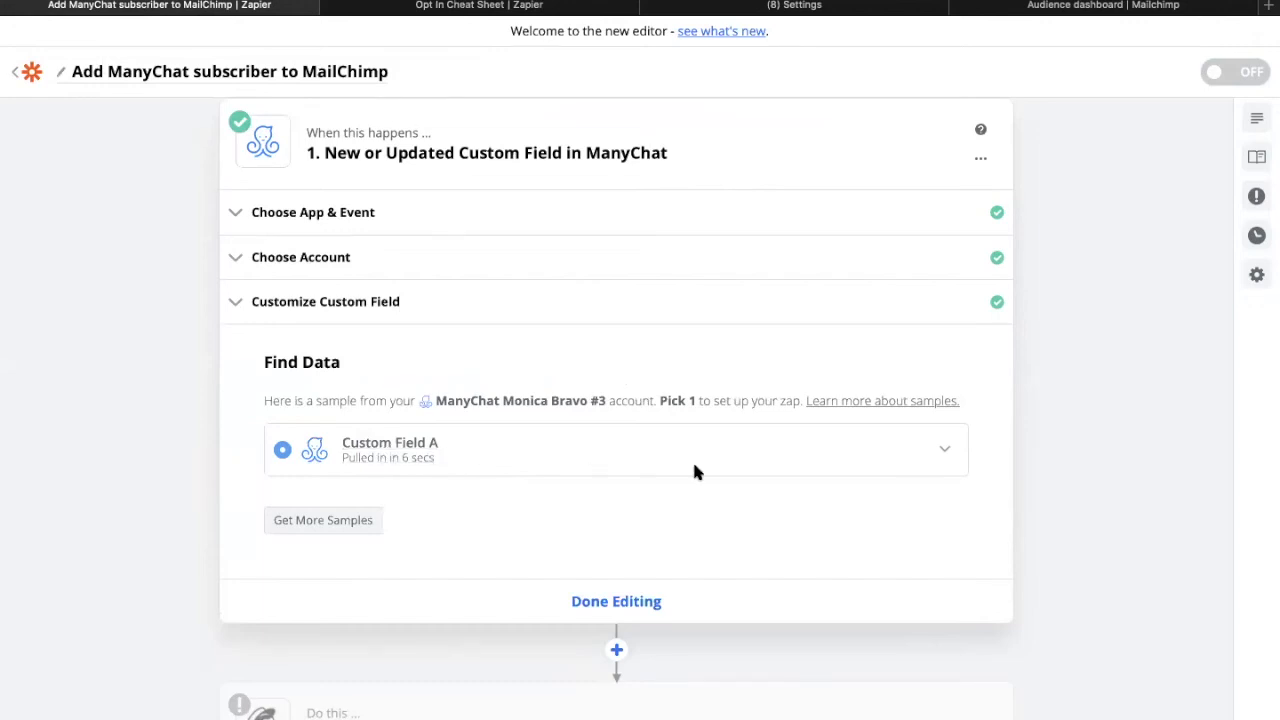
{"action": "left_click", "coordinate": [945, 450]}
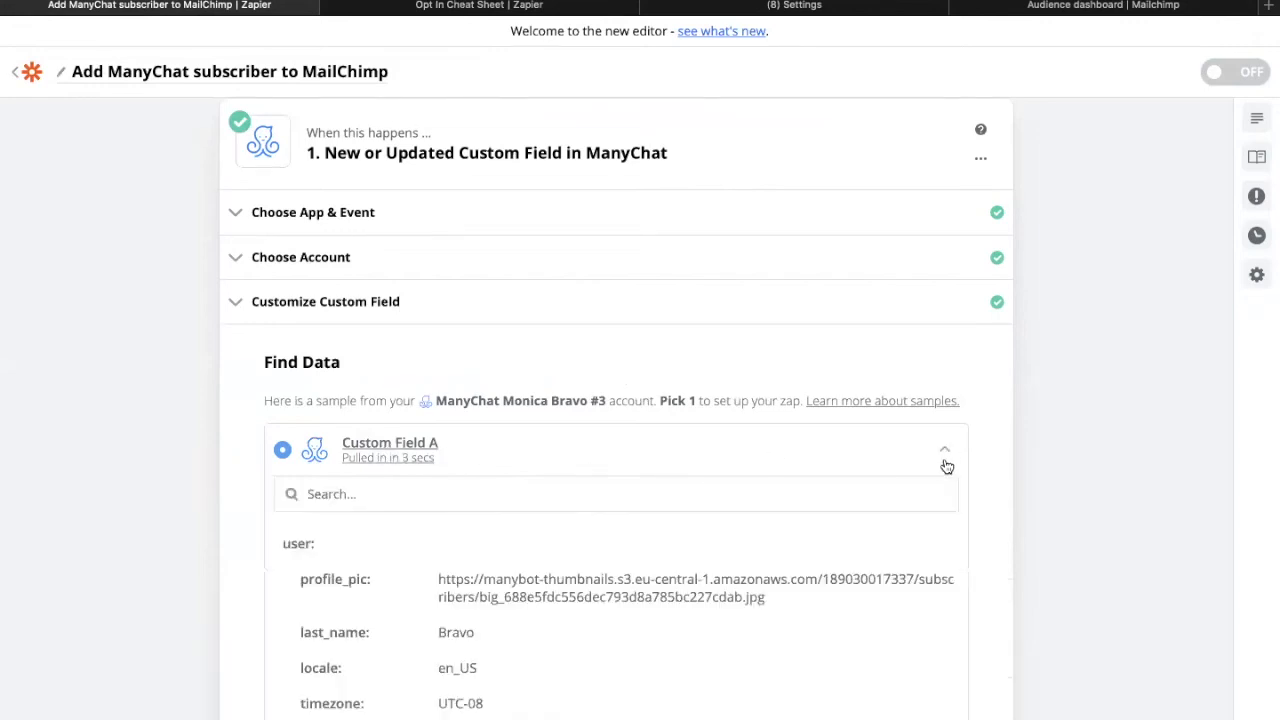
{"action": "scroll", "coordinate": [864, 569], "scroll_direction": "down", "scroll_amount": 5}
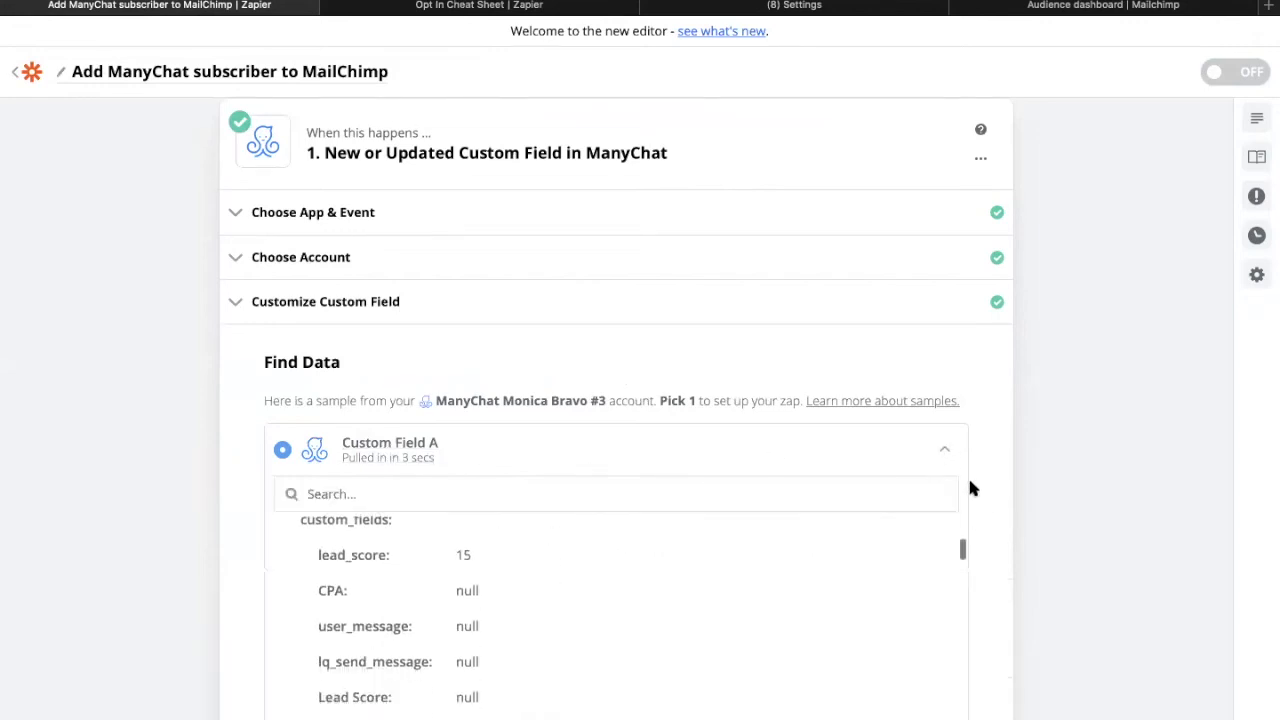
{"action": "left_click", "coordinate": [944, 450]}
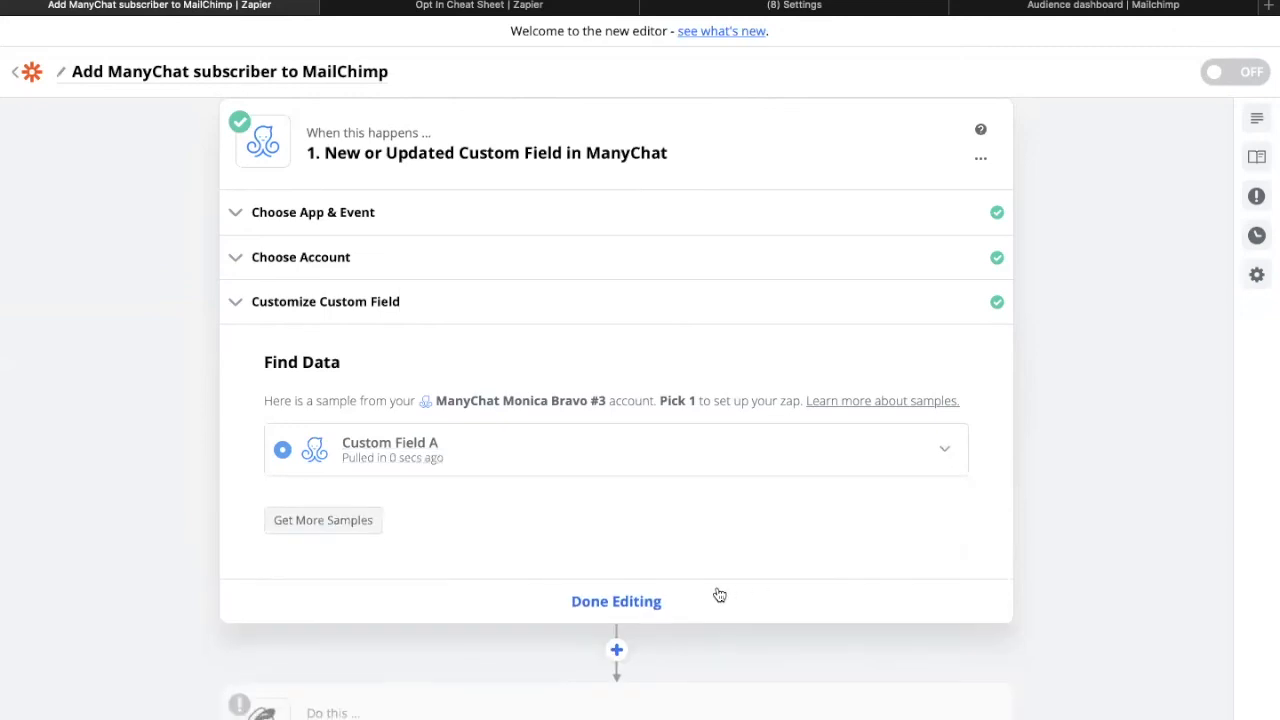
{"action": "scroll", "coordinate": [610, 600], "scroll_direction": "down", "scroll_amount": 5}
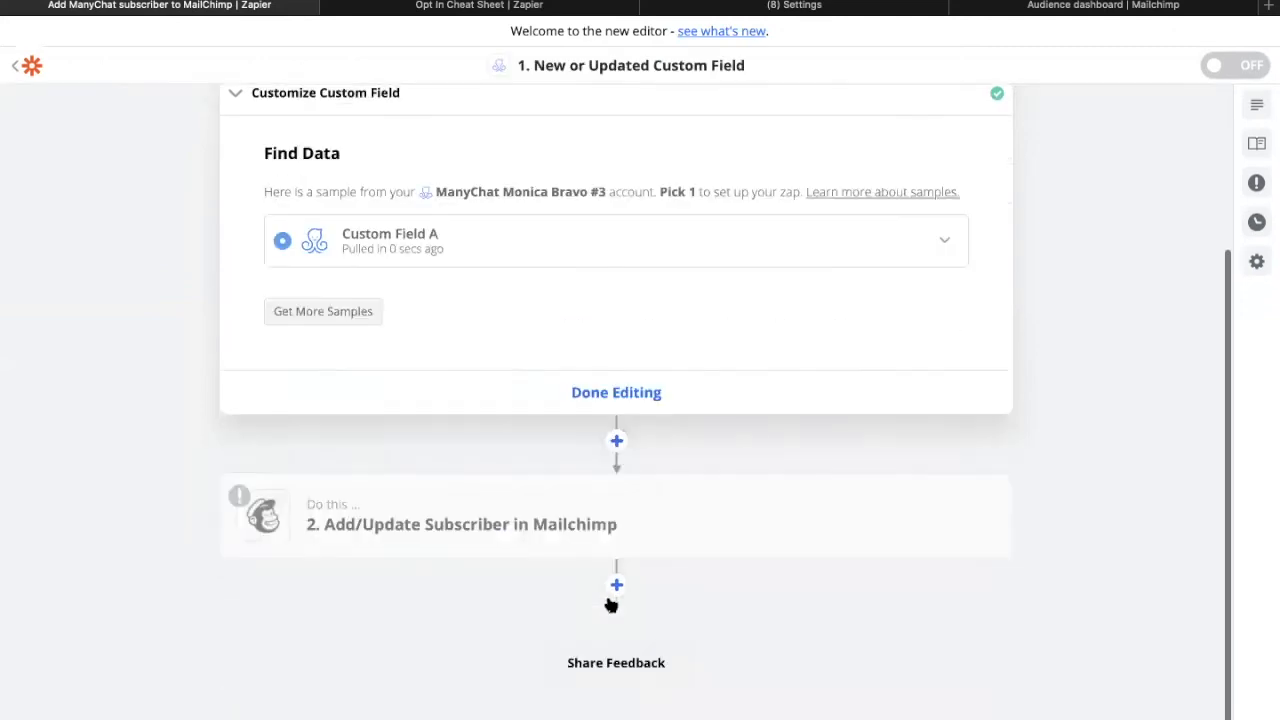
Step: Select the first Mailchimp account for the action step and continue
{"action": "left_click", "coordinate": [530, 510]}
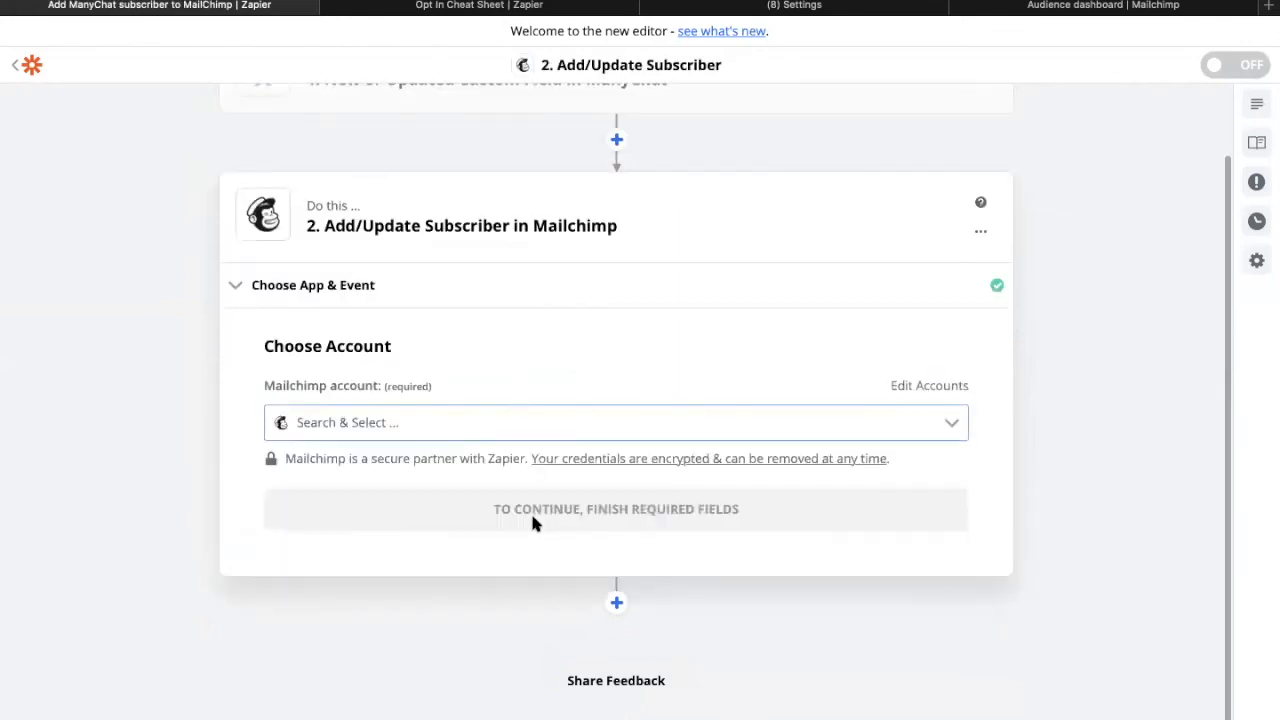
{"action": "left_click", "coordinate": [574, 420]}
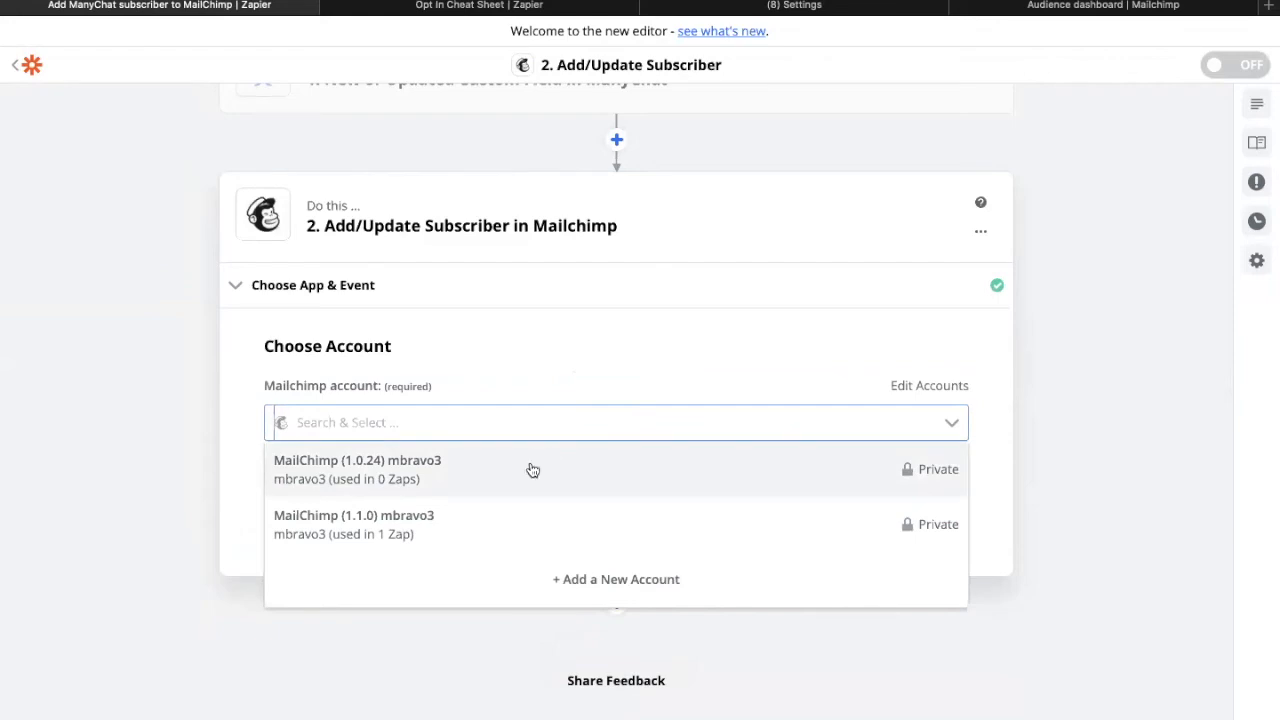
{"action": "left_click", "coordinate": [459, 493]}
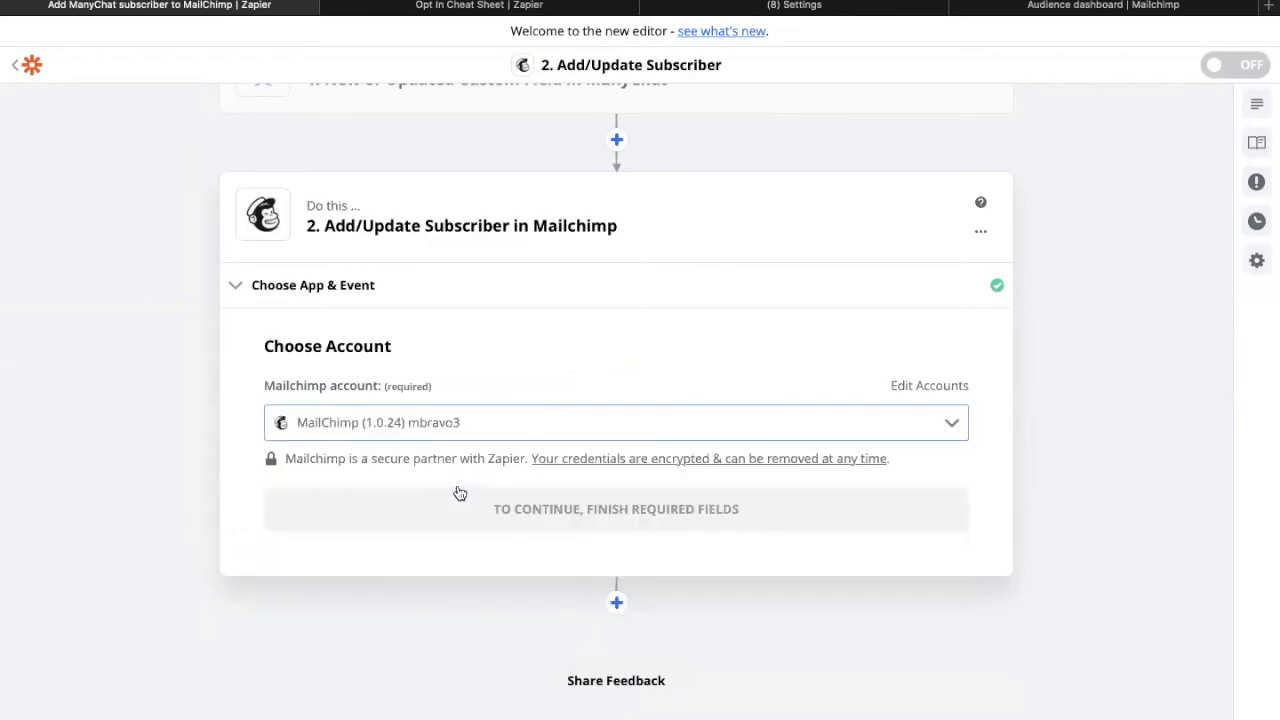
{"action": "left_click", "coordinate": [594, 511]}
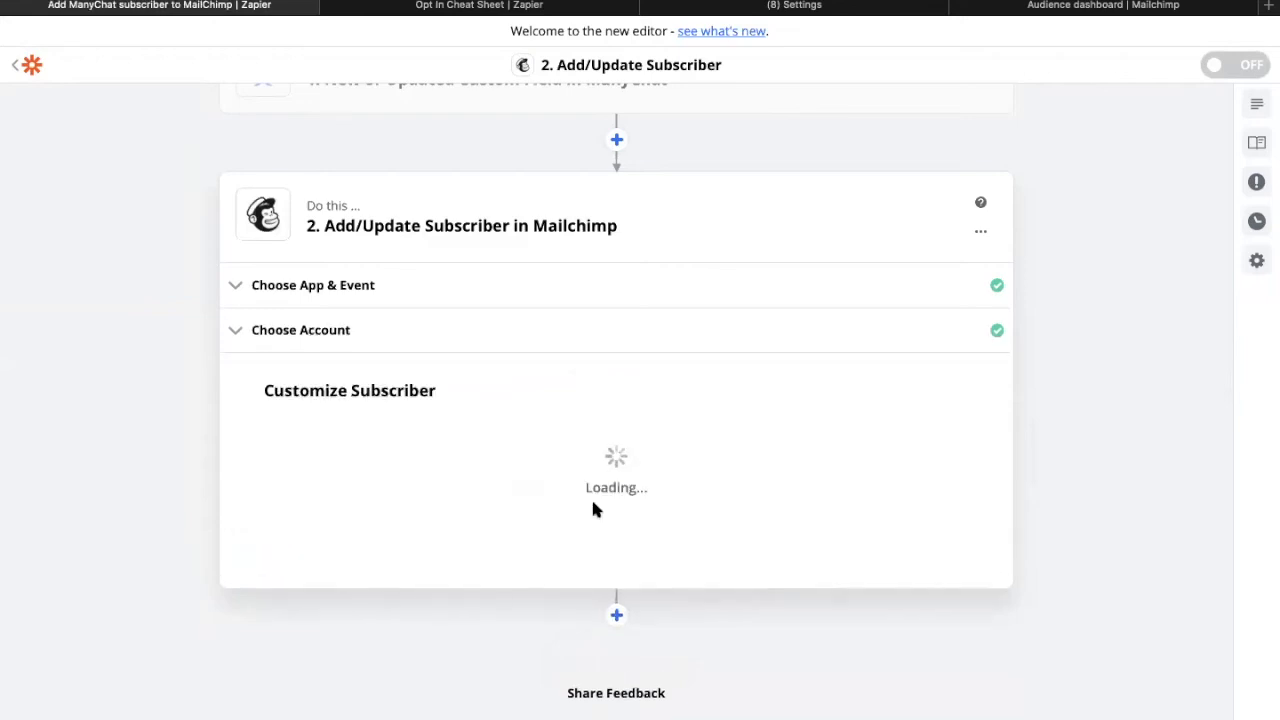
Step: Choose the Facebook Training Opt In audience
{"action": "scroll", "coordinate": [485, 425], "scroll_direction": "down", "scroll_amount": 2}
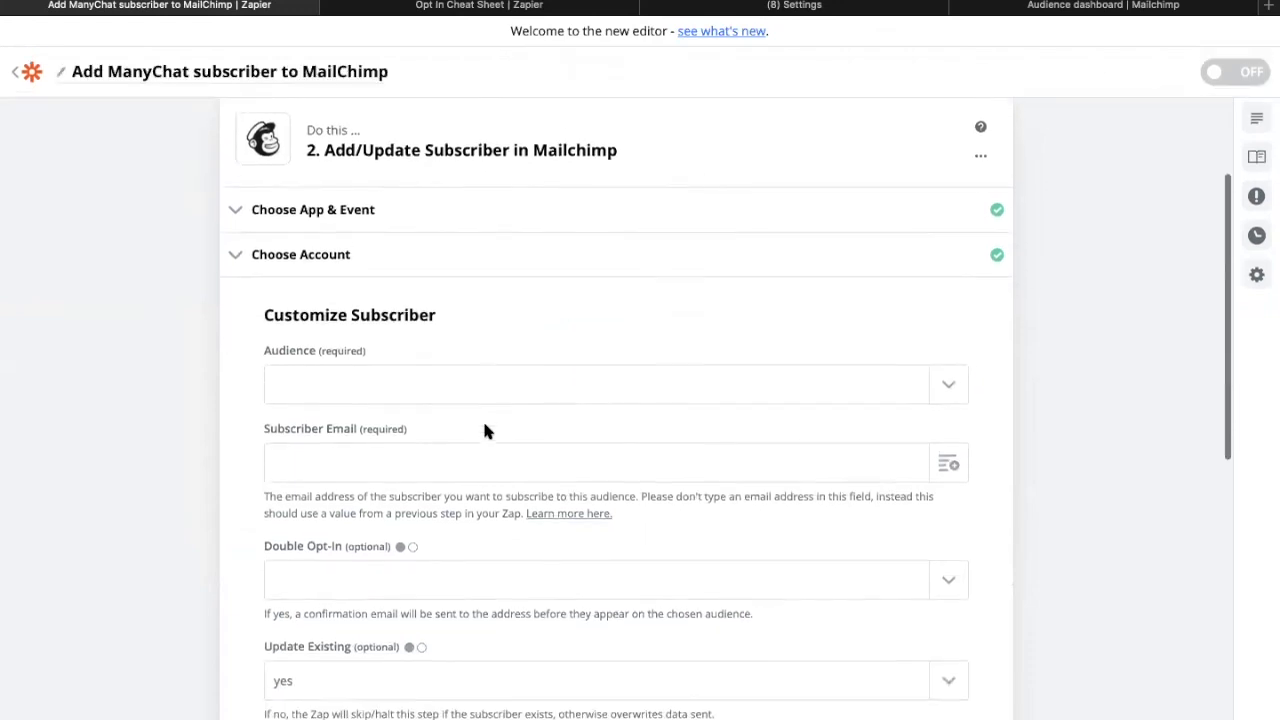
{"action": "left_click", "coordinate": [946, 375]}
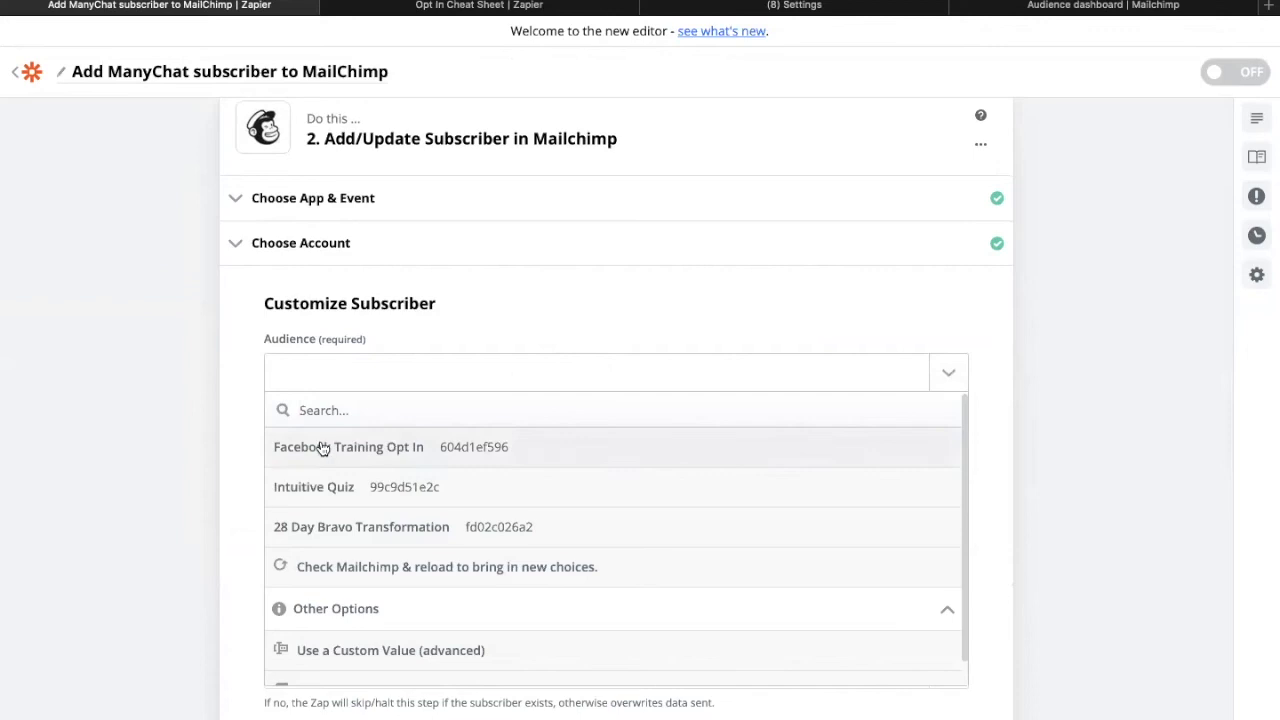
{"action": "left_click", "coordinate": [369, 449]}
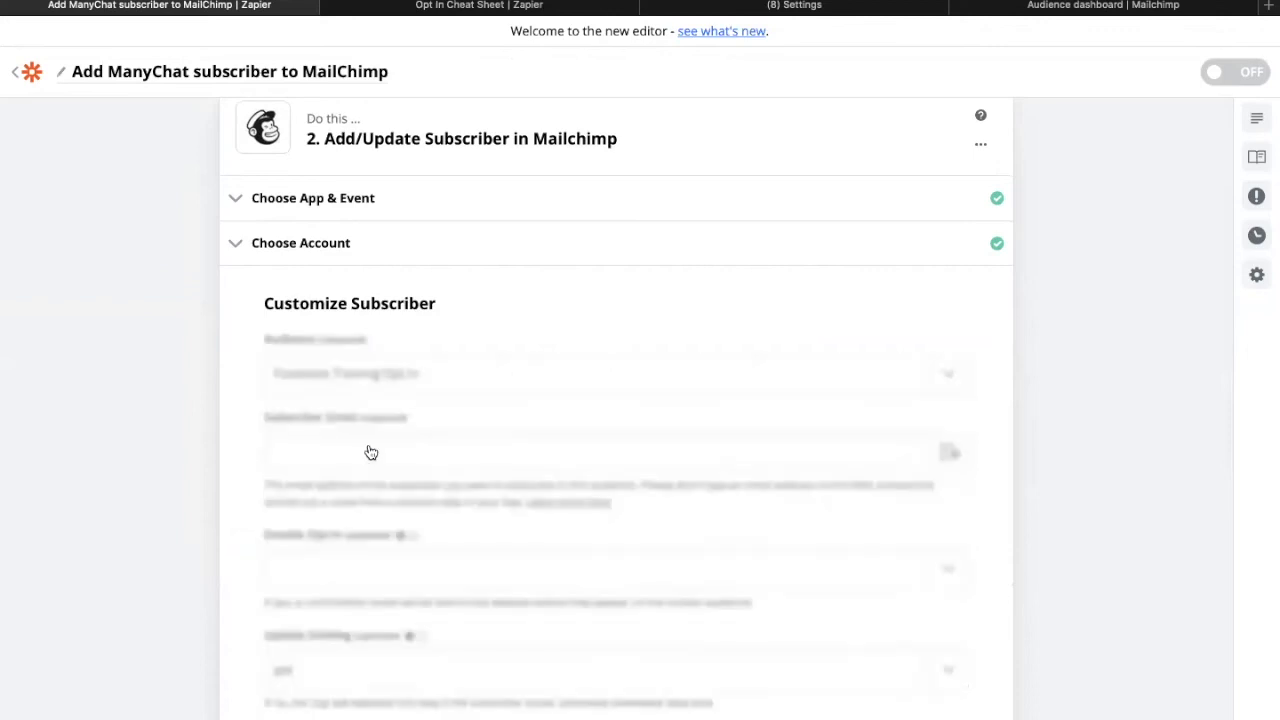
Step: Map Subscriber Email to ManyChat's User Custom Fields Email, removing the typed text
{"action": "left_click", "coordinate": [331, 442]}
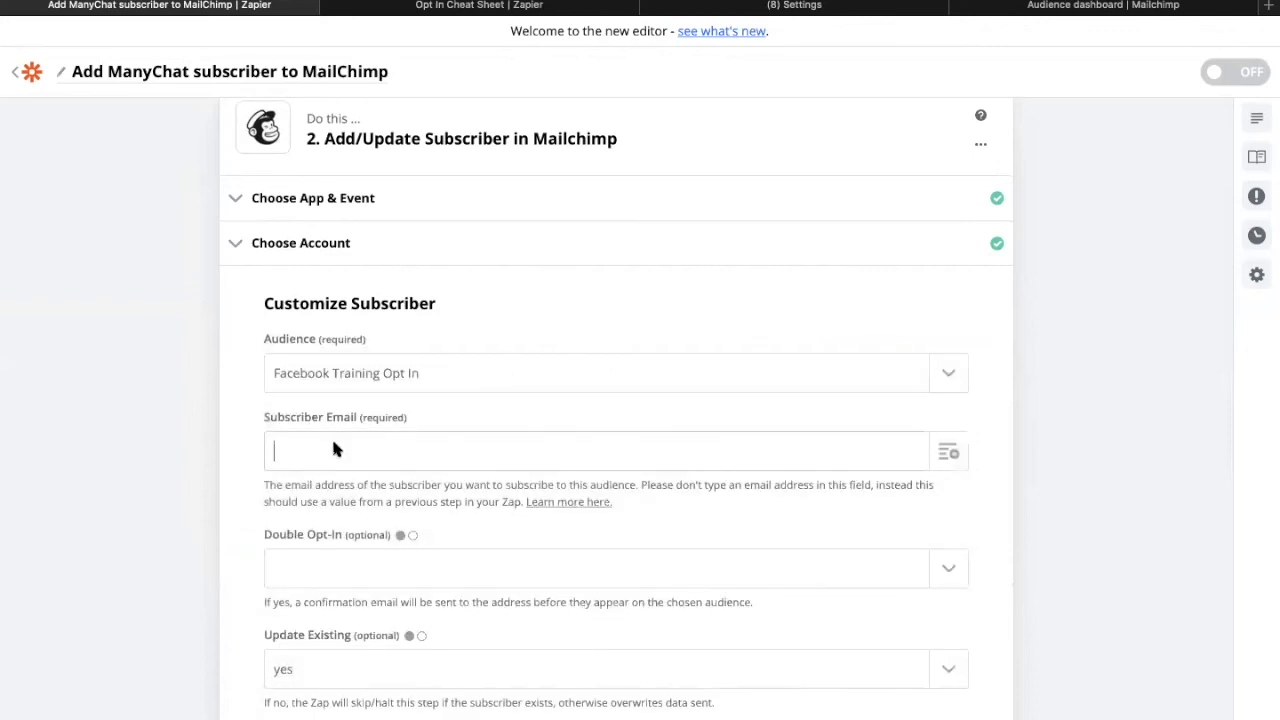
{"action": "type", "text": "email"}
{"action": "left_click", "coordinate": [946, 458]}
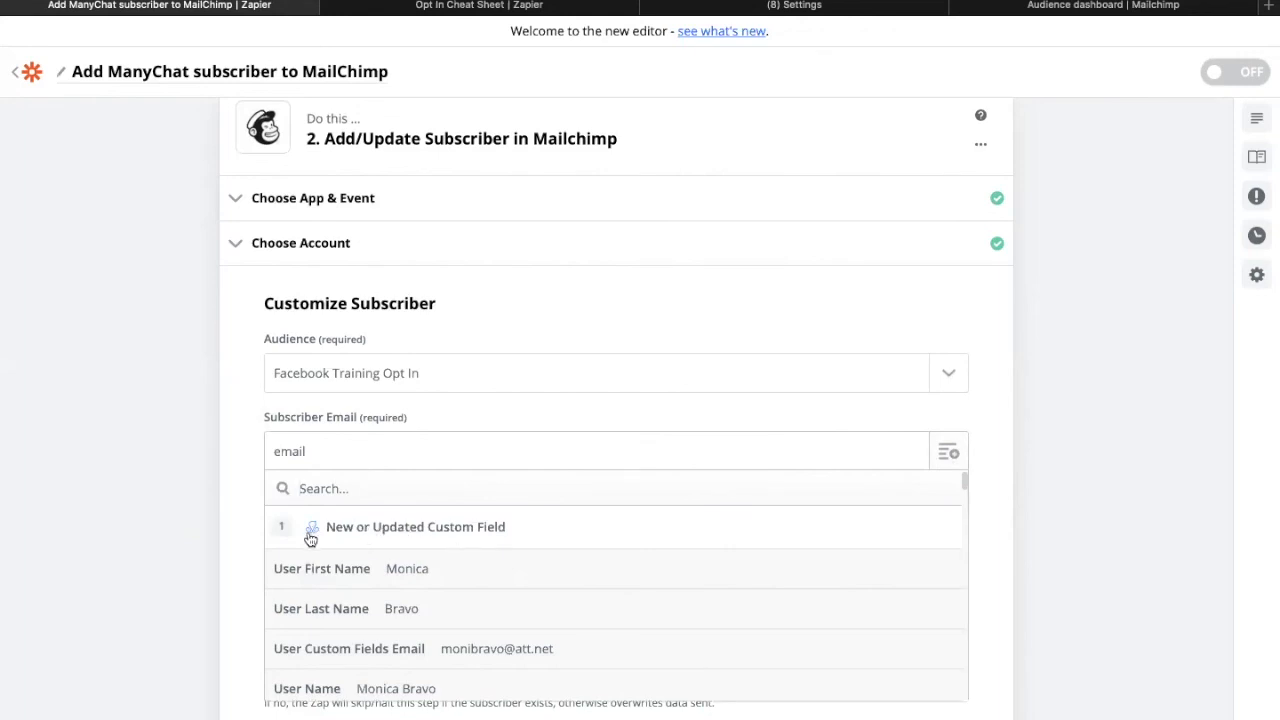
{"action": "left_click", "coordinate": [312, 453]}
{"action": "left_click_drag", "start_coordinate": [312, 453], "coordinate": [256, 451]}
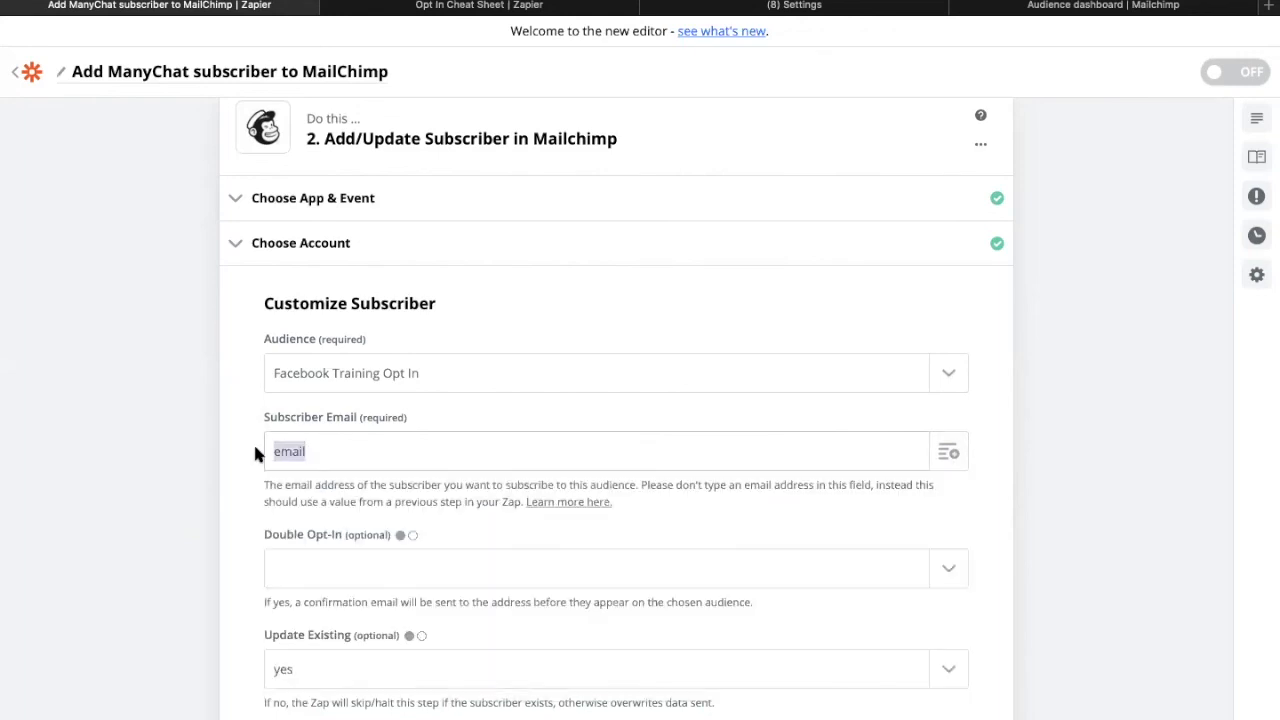
{"action": "key", "text": "BackSpace"}
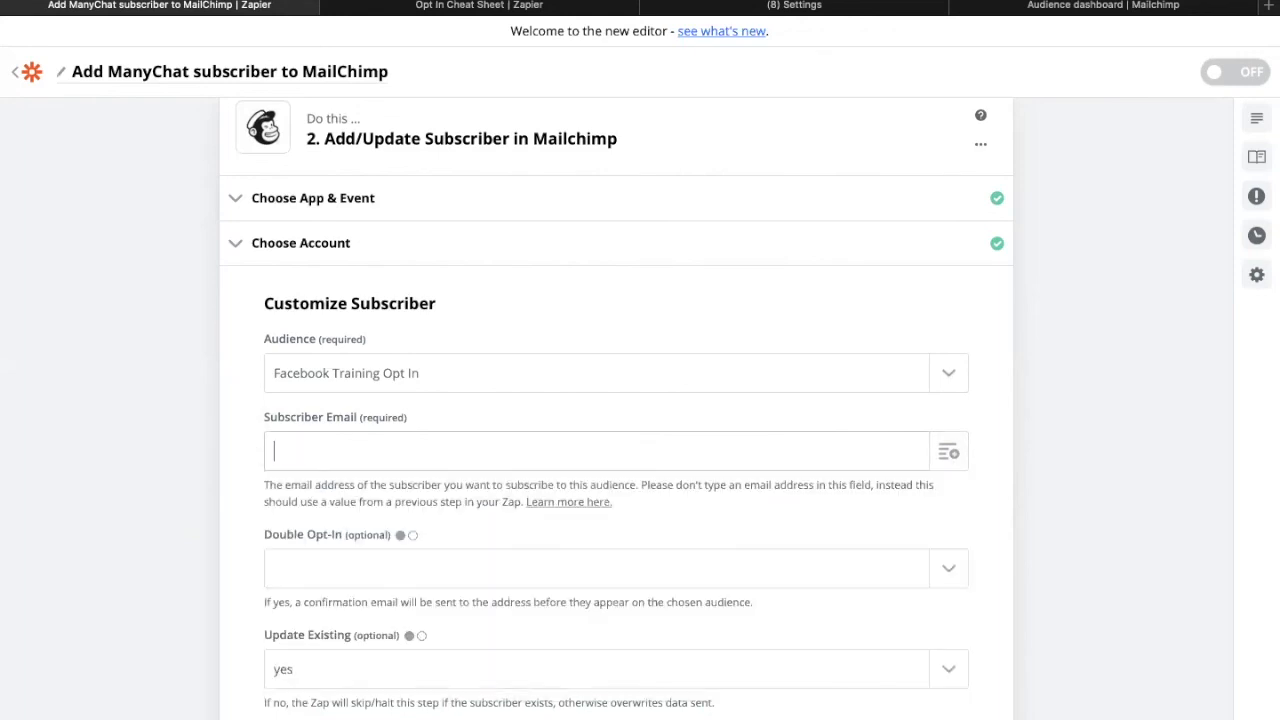
{"action": "left_click", "coordinate": [951, 451]}
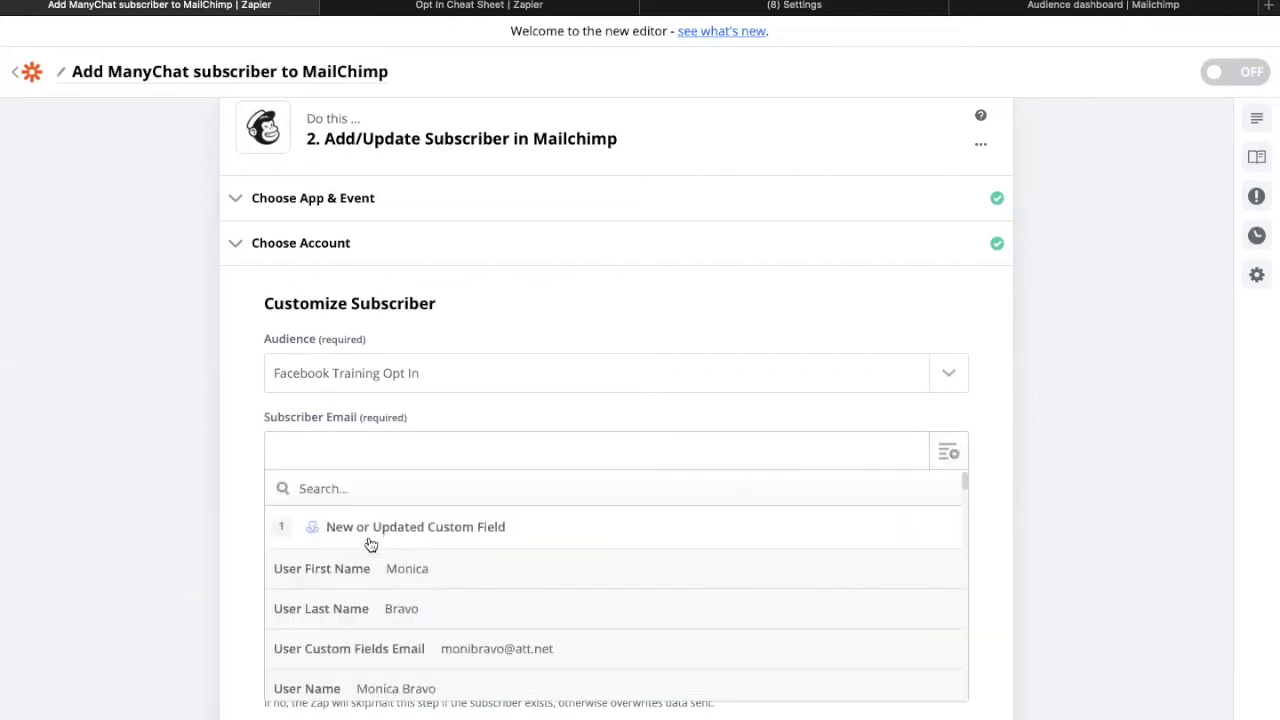
{"action": "left_click", "coordinate": [388, 648]}
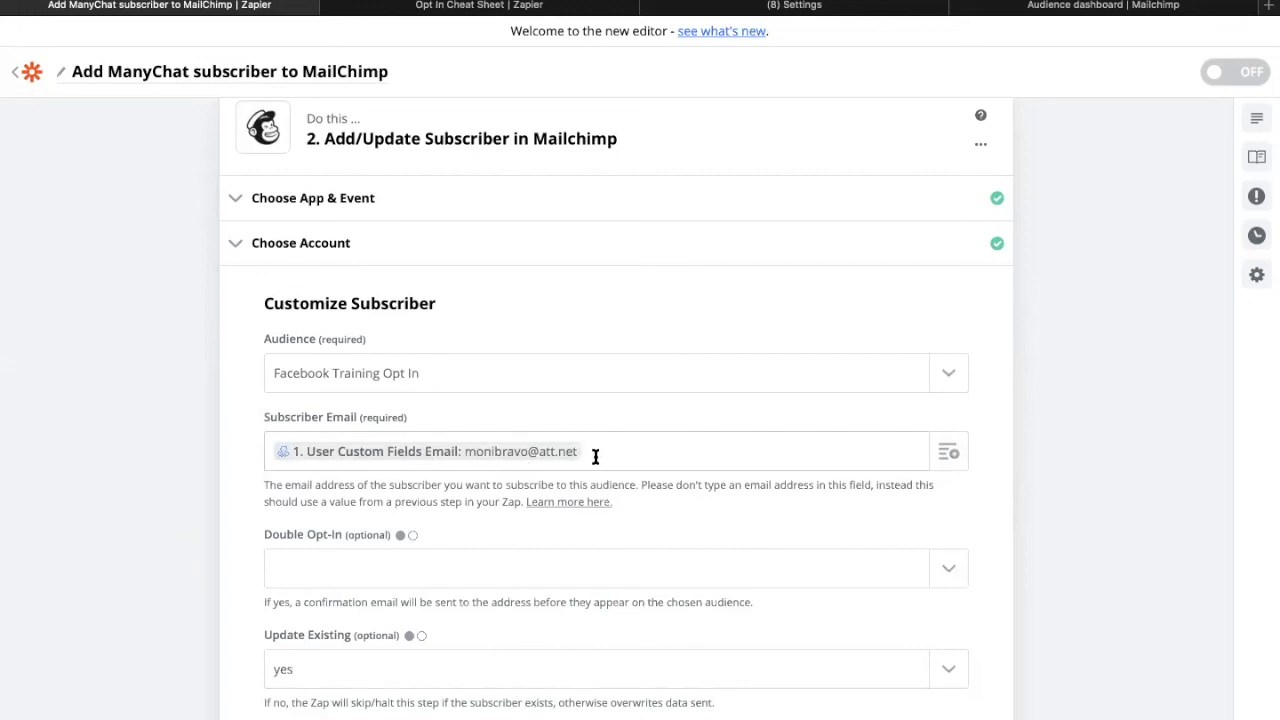
{"action": "scroll", "coordinate": [434, 618], "scroll_direction": "down", "scroll_amount": 2}
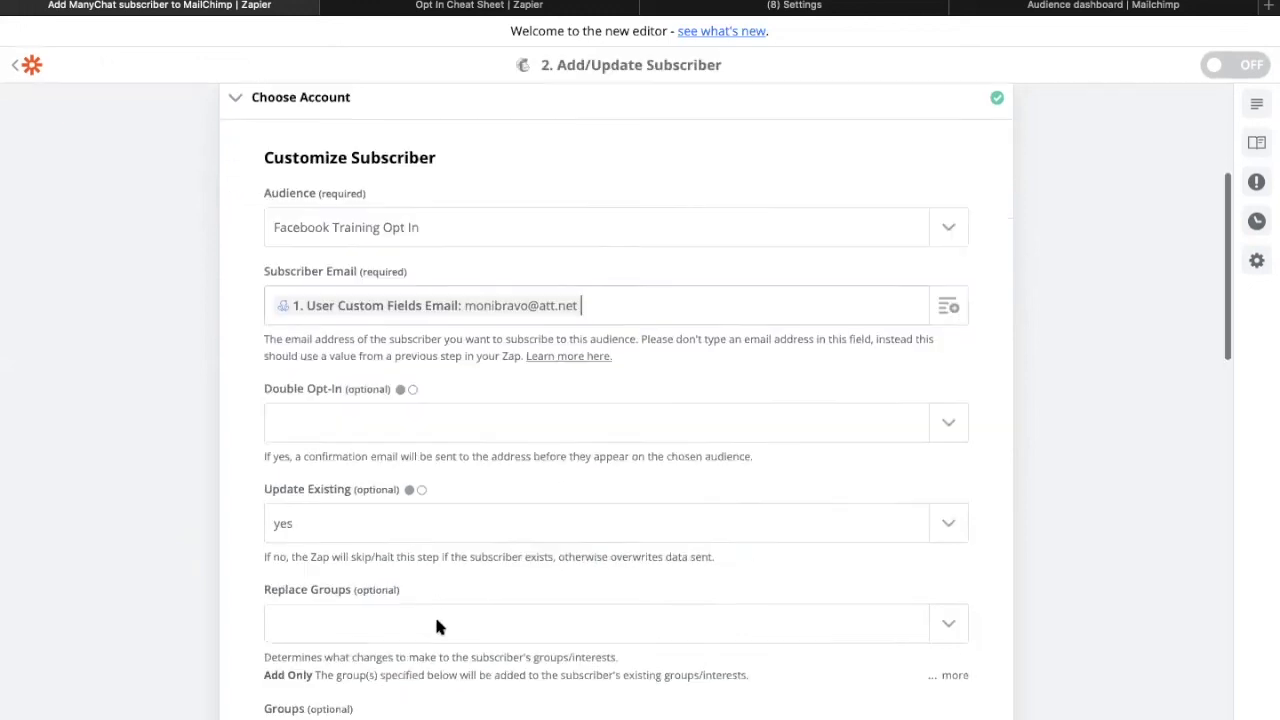
Step: Set Double Opt-In to no
{"action": "left_click", "coordinate": [370, 424]}
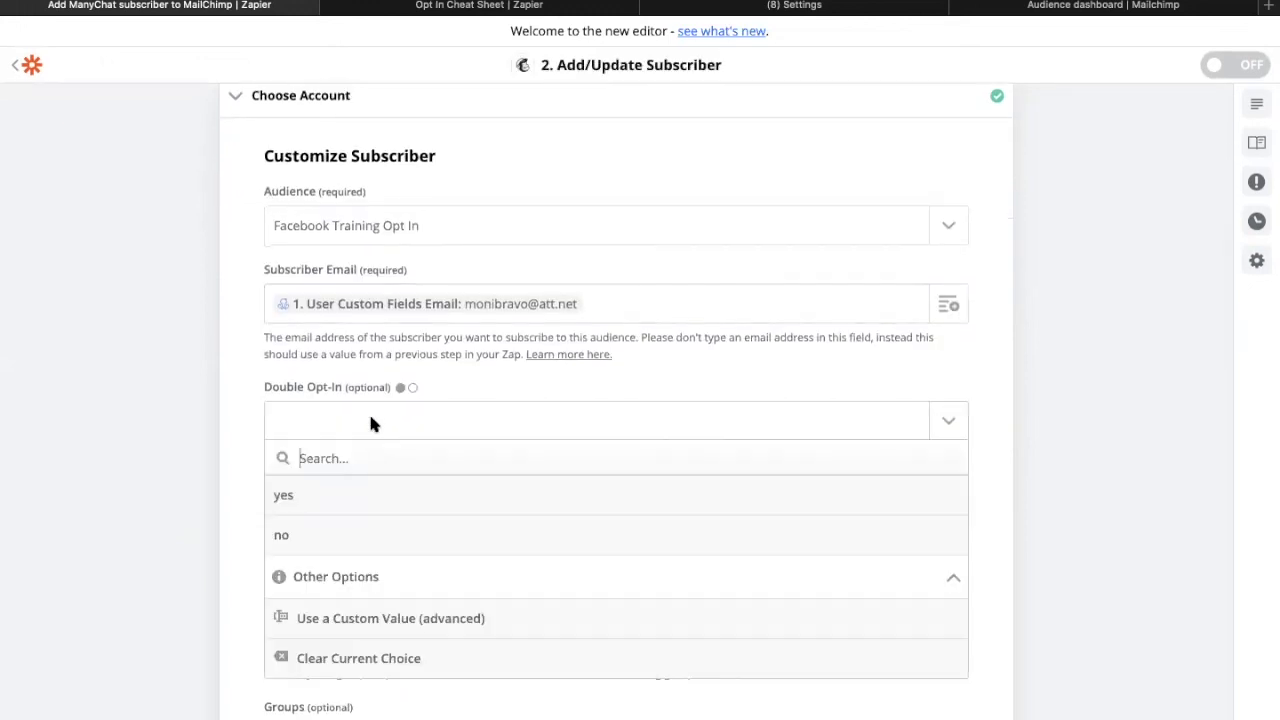
{"action": "left_click", "coordinate": [302, 541]}
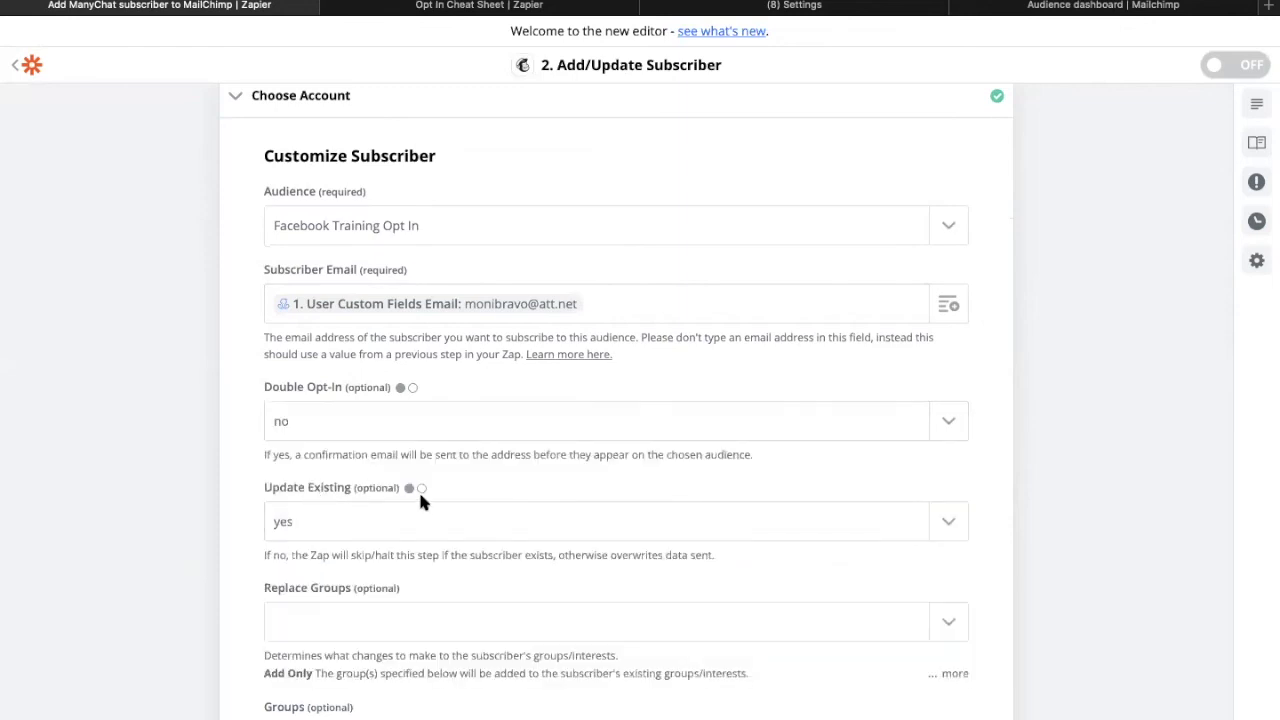
{"action": "scroll", "coordinate": [379, 559], "scroll_direction": "down", "scroll_amount": 3}
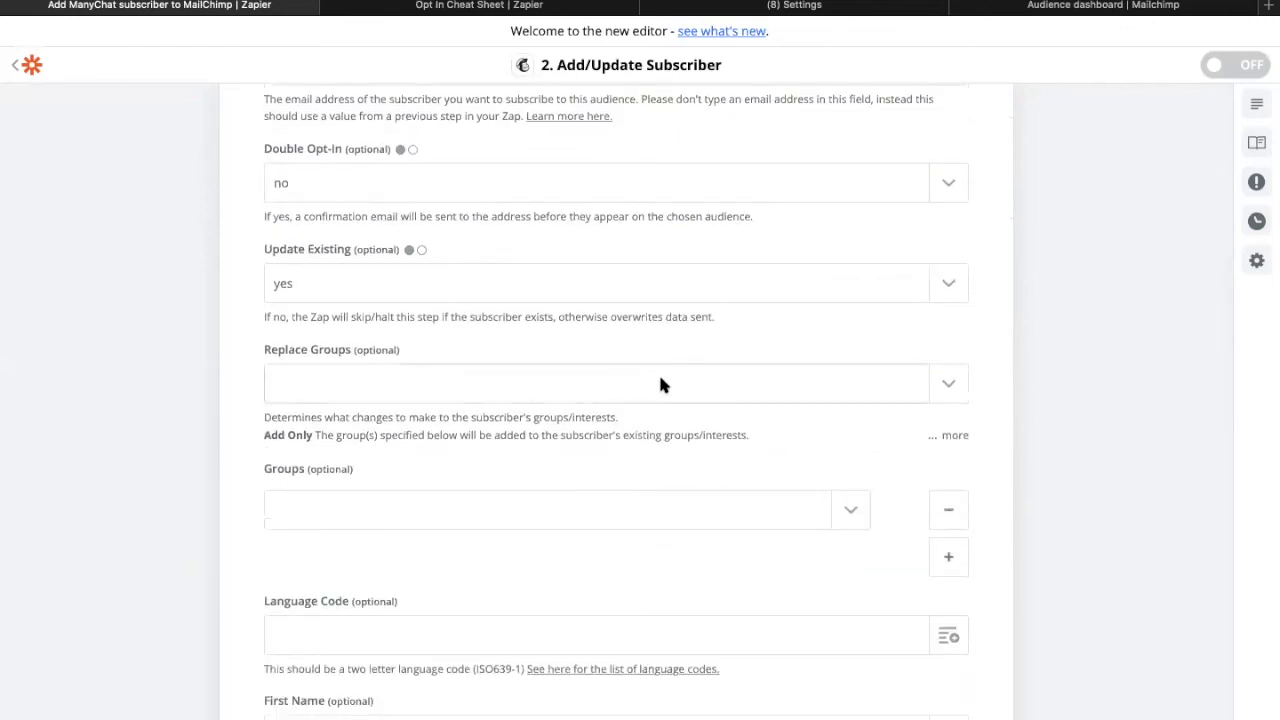
Step: Leave Groups empty after finding no items, and submit the subscriber settings
{"action": "left_click", "coordinate": [852, 513]}
{"action": "left_click", "coordinate": [738, 509]}
{"action": "left_click", "coordinate": [697, 497]}
{"action": "left_click", "coordinate": [697, 497]}
{"action": "scroll", "coordinate": [695, 495], "scroll_direction": "down", "scroll_amount": 1}
{"action": "left_click", "coordinate": [693, 493]}
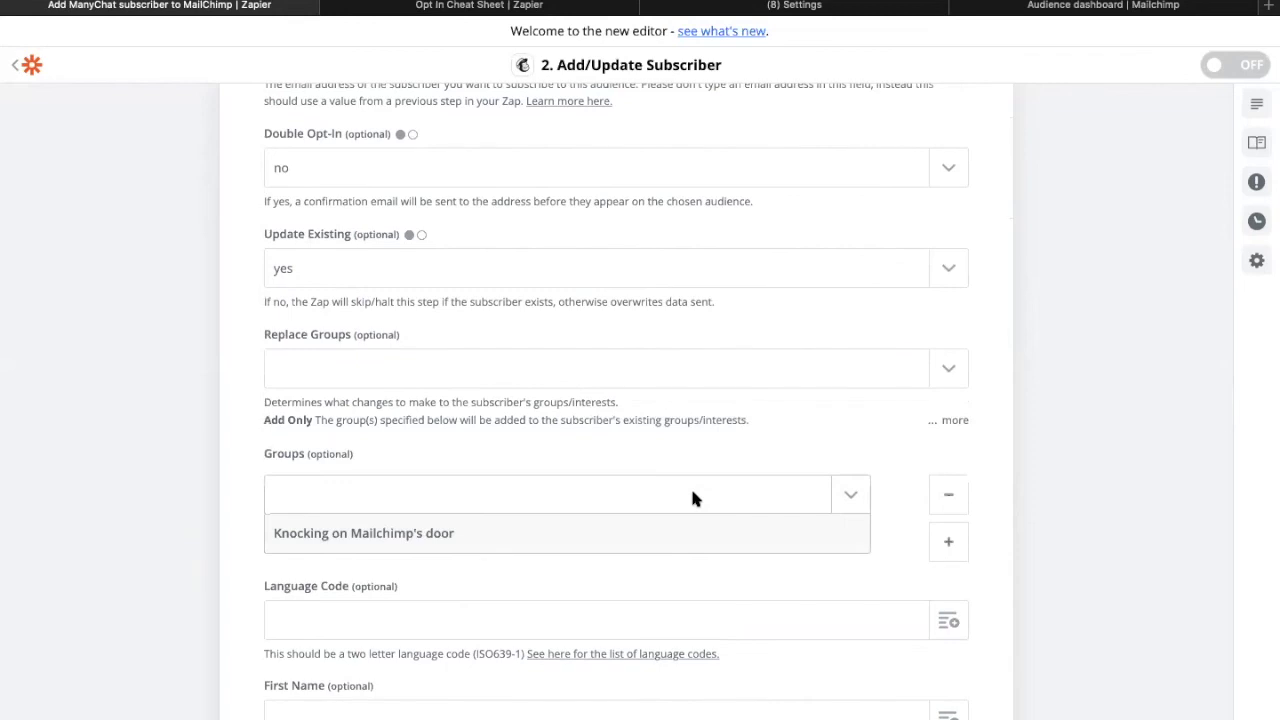
{"action": "left_click", "coordinate": [242, 606]}
{"action": "left_click", "coordinate": [356, 494]}
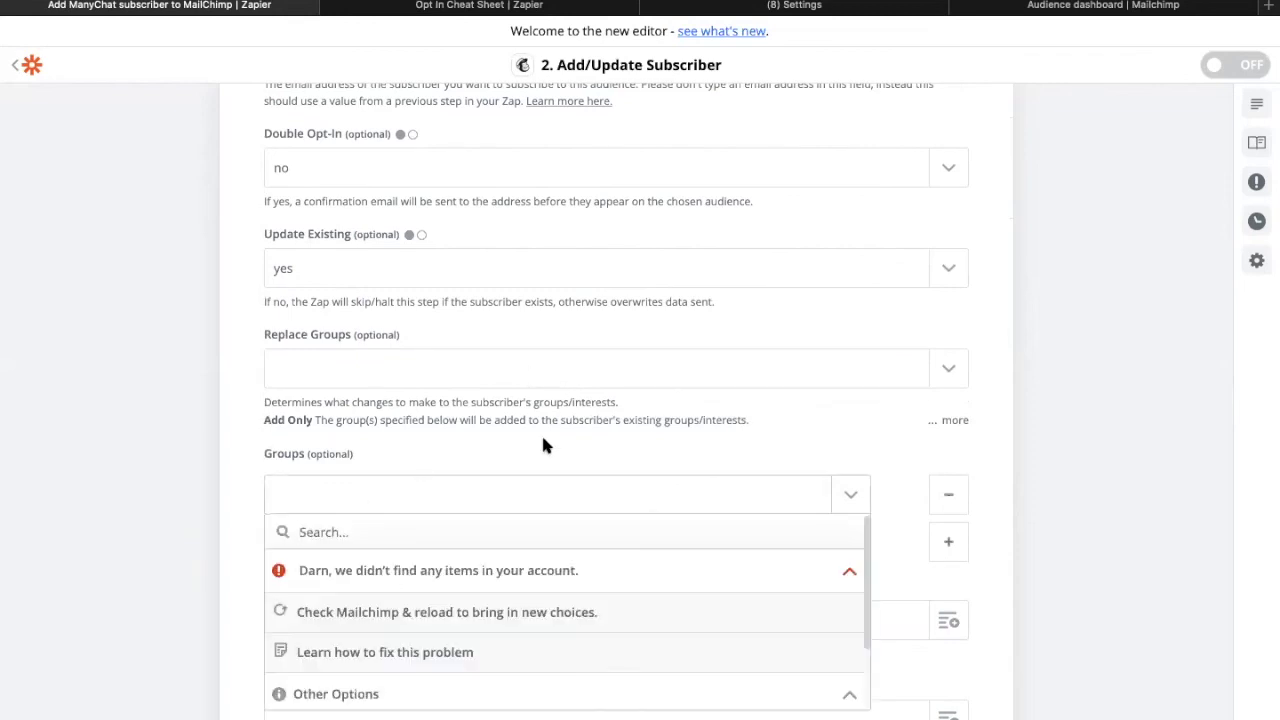
{"action": "left_click", "coordinate": [606, 448]}
{"action": "scroll", "coordinate": [1000, 440], "scroll_direction": "down", "scroll_amount": 5}
{"action": "scroll", "coordinate": [1000, 445], "scroll_direction": "down", "scroll_amount": 1}
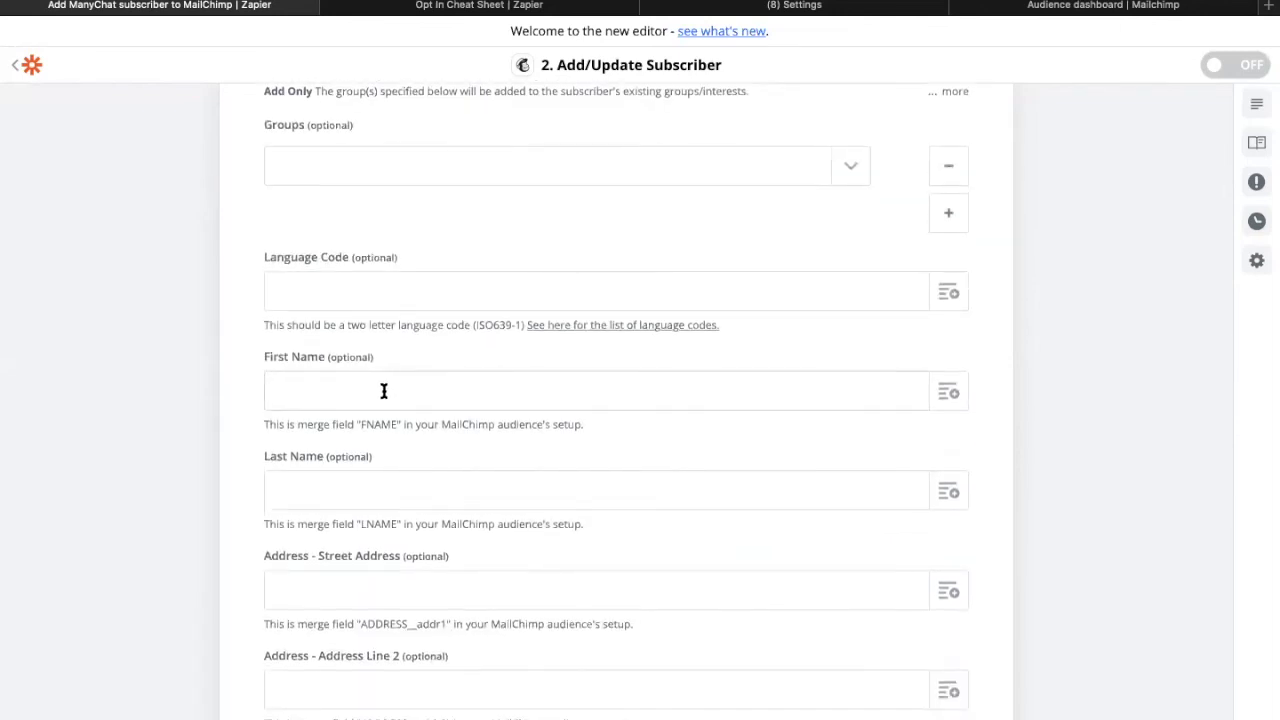
{"action": "scroll", "coordinate": [585, 474], "scroll_direction": "down", "scroll_amount": 10}
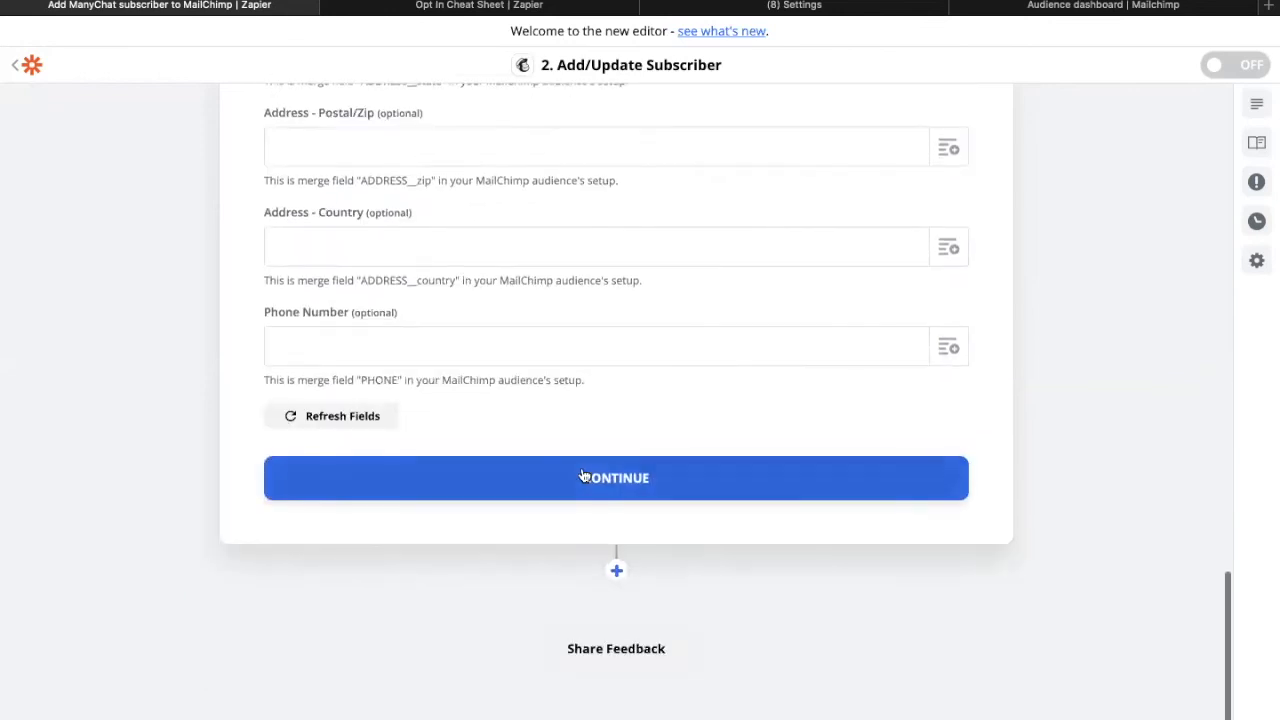
{"action": "left_click", "coordinate": [606, 480]}
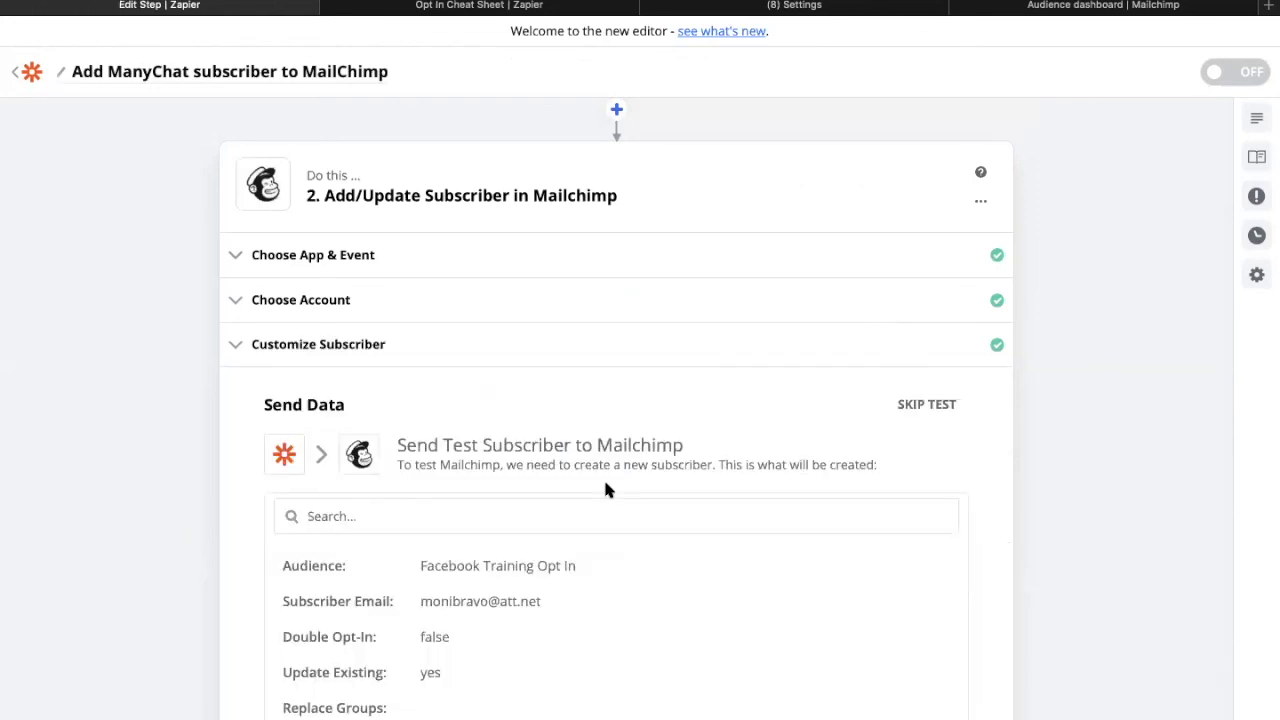
Step: Send a test subscriber to Mailchimp and confirm the subscribed status
{"action": "scroll", "coordinate": [606, 486], "scroll_direction": "down", "scroll_amount": 10}
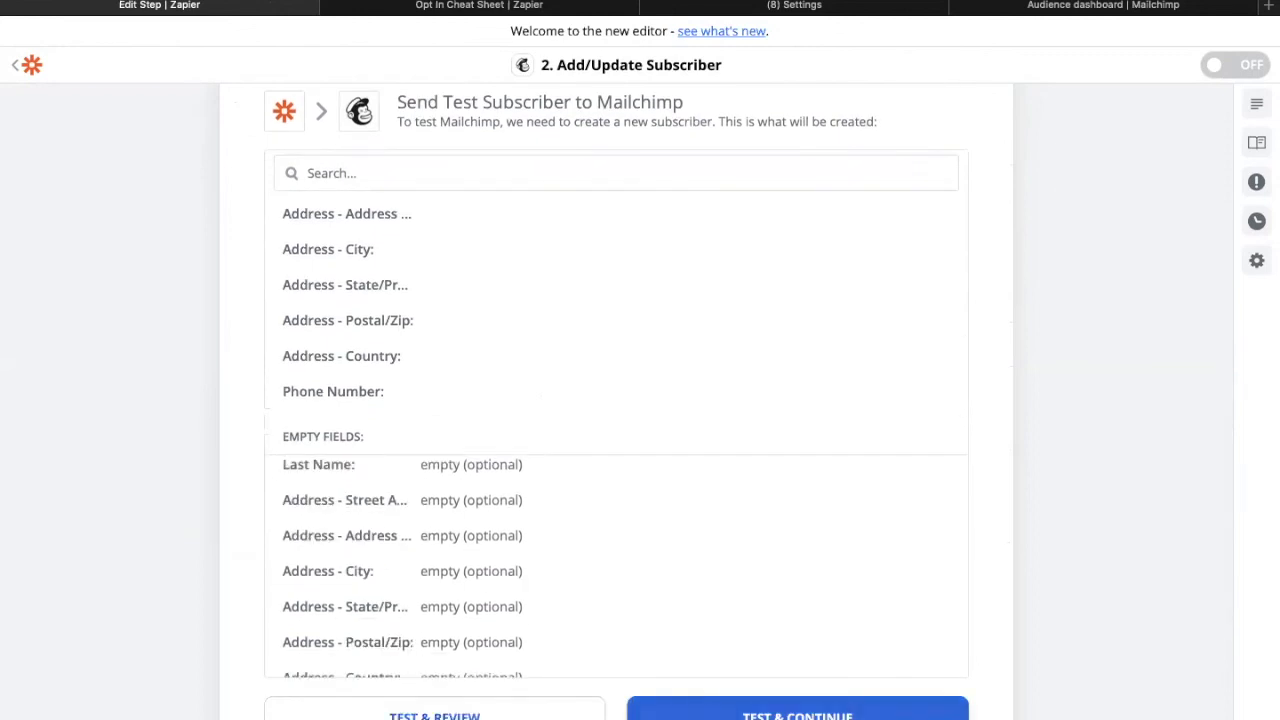
{"action": "left_click", "coordinate": [510, 716]}
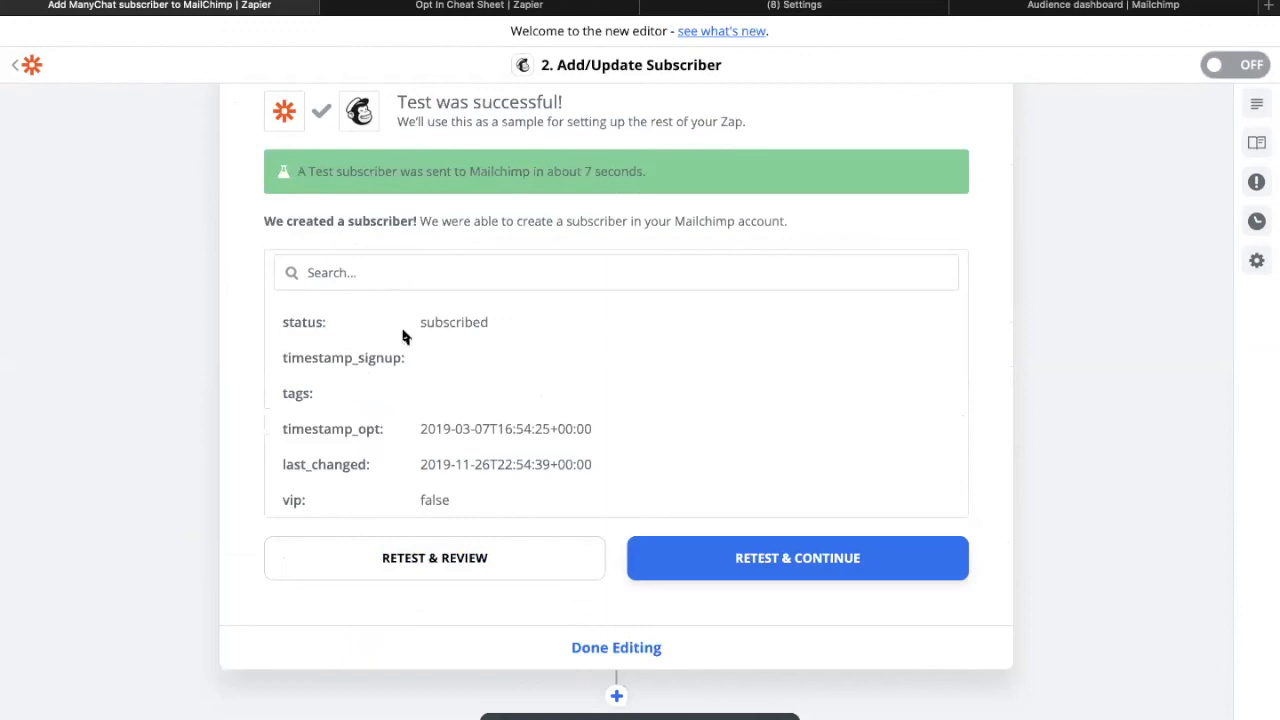
{"action": "double_click", "coordinate": [467, 320]}
Step: Turn the zap on and go to My Zaps
{"action": "scroll", "coordinate": [506, 318], "scroll_direction": "down", "scroll_amount": 3}
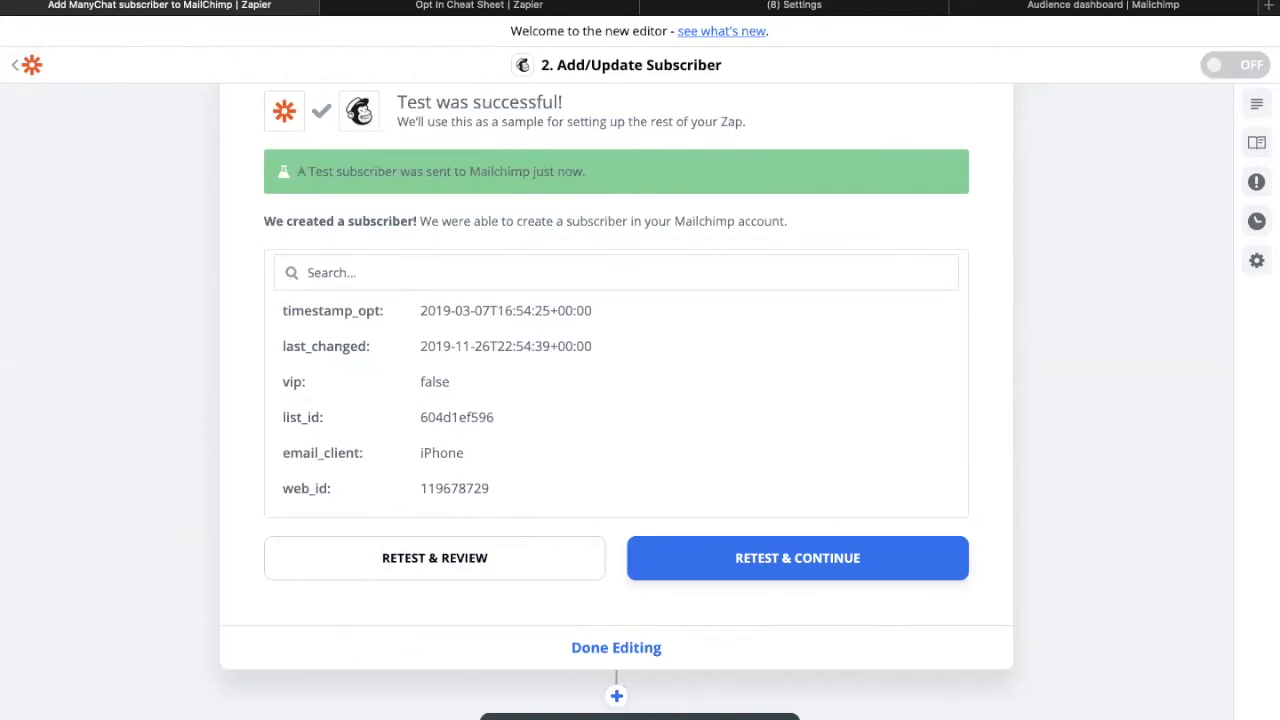
{"action": "left_click", "coordinate": [628, 650]}
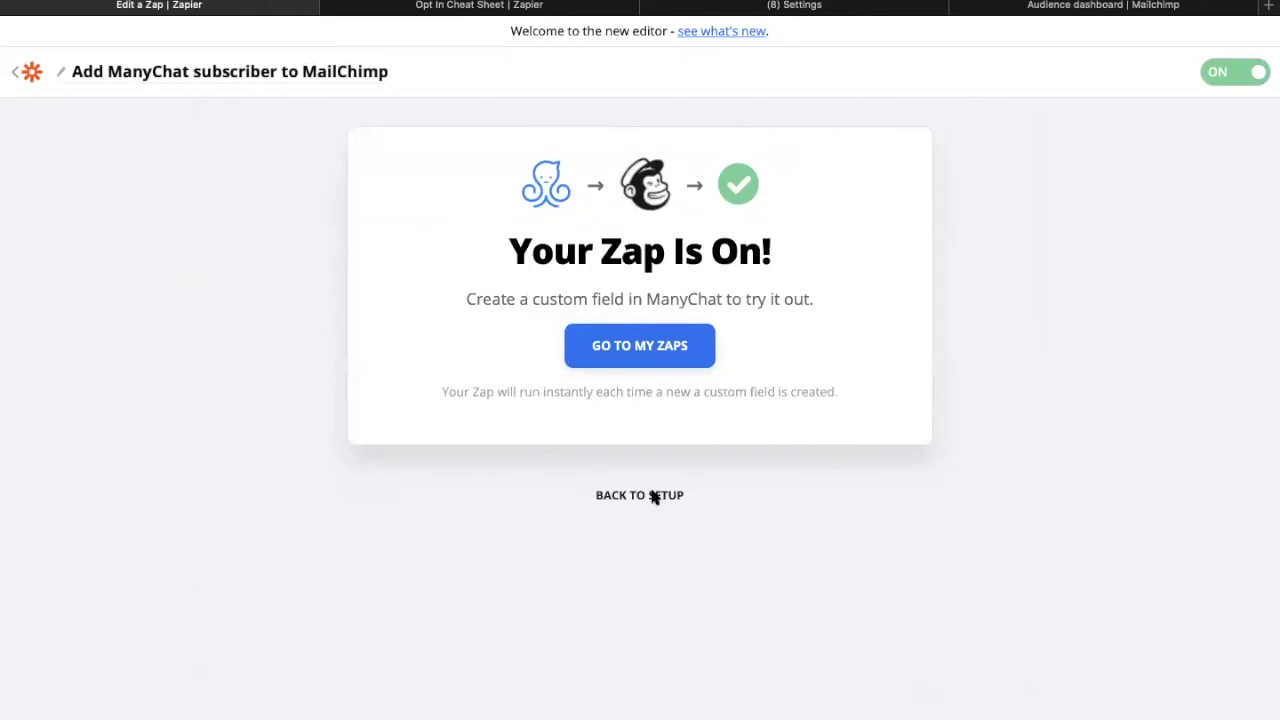
{"action": "left_click", "coordinate": [674, 362]}
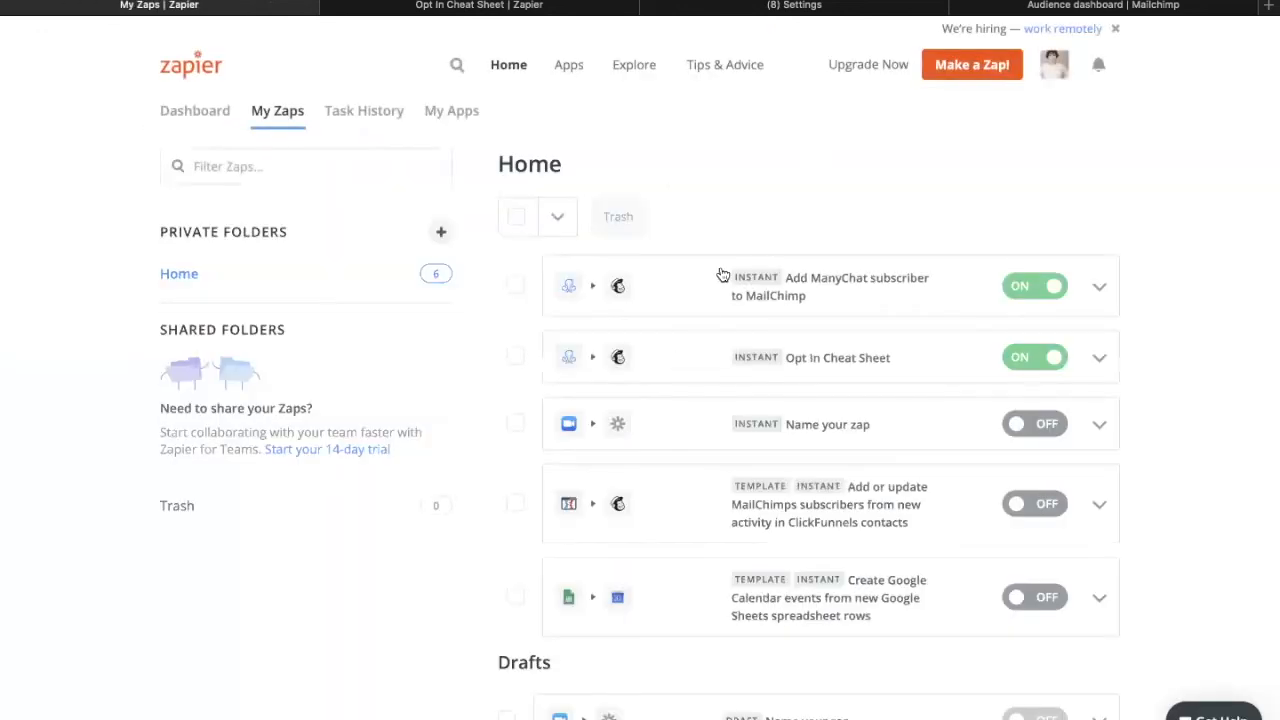